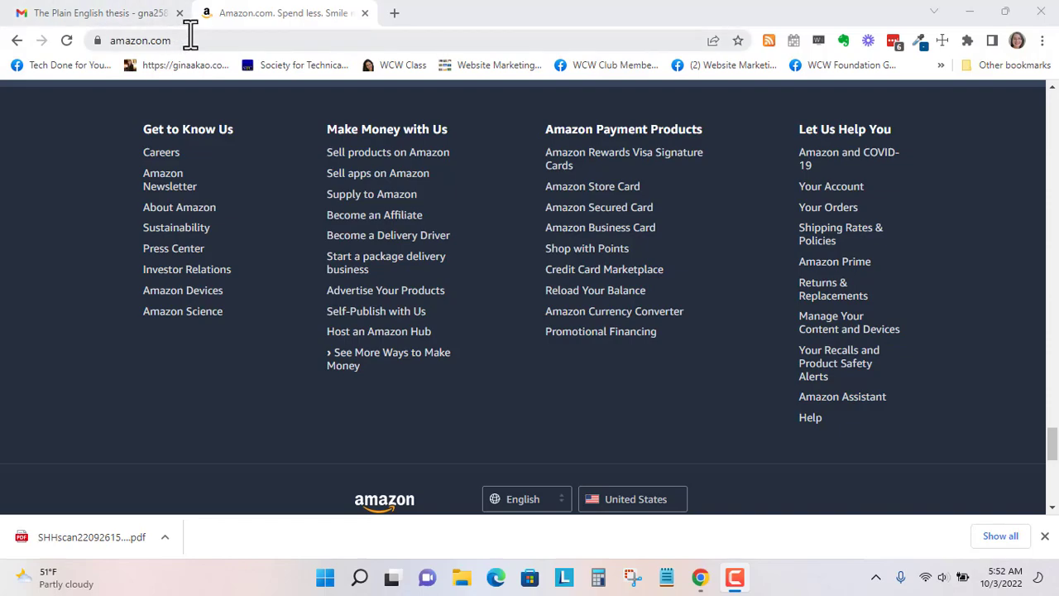
- Go to Kindle Direct Publishing through Amazon.com's 'Self-Publish with Us' footer link
click(362, 314)
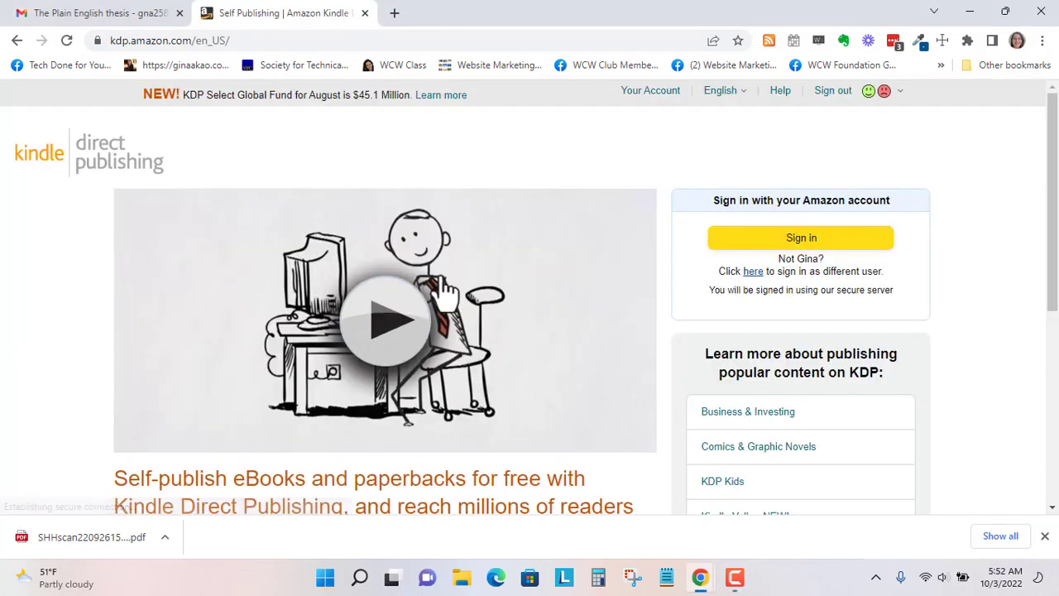
- Sign in to KDP and reload the Bookshelf showing existing titles like the $2.99 eBook
click(825, 247)
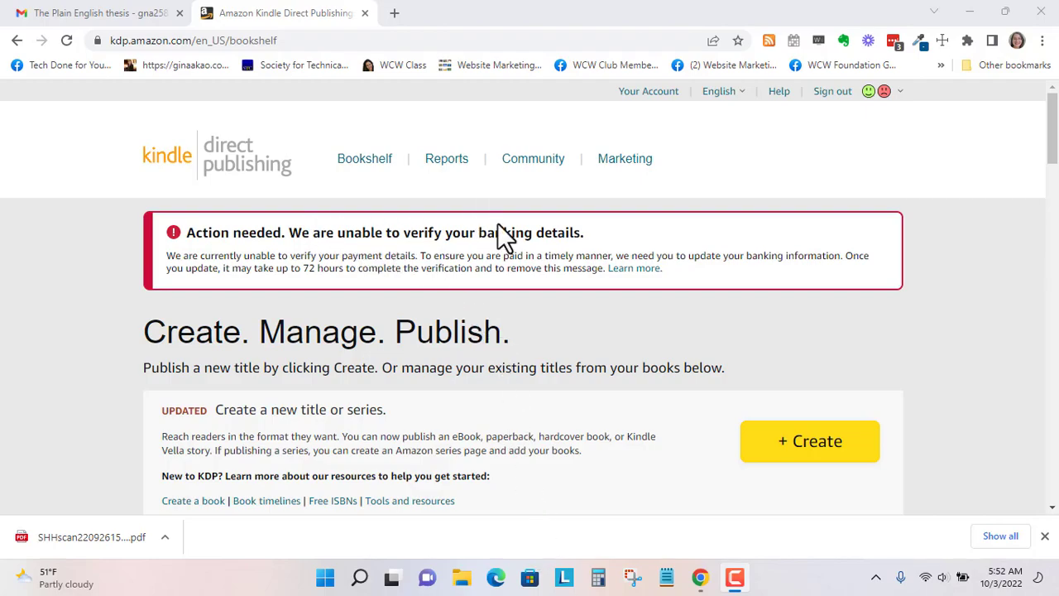
scroll(501, 236, down, 1)
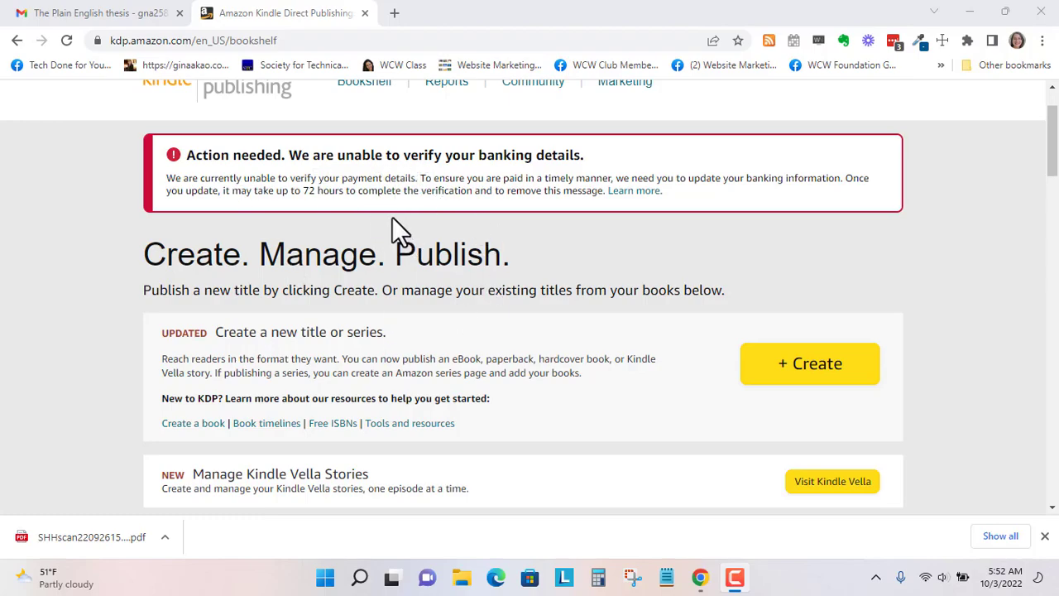
scroll(438, 232, down, 2)
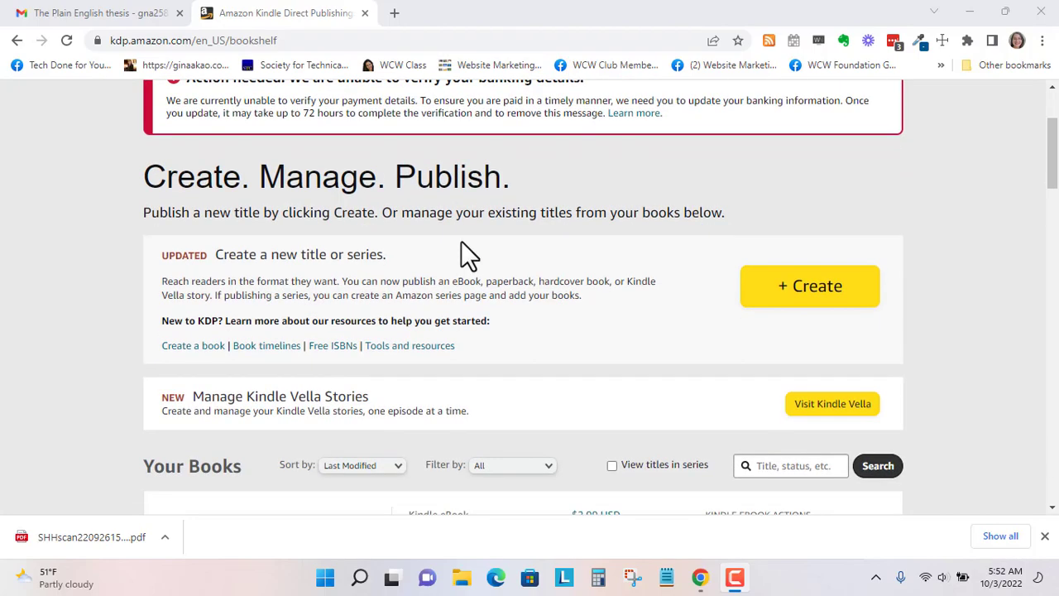
scroll(461, 241, down, 2)
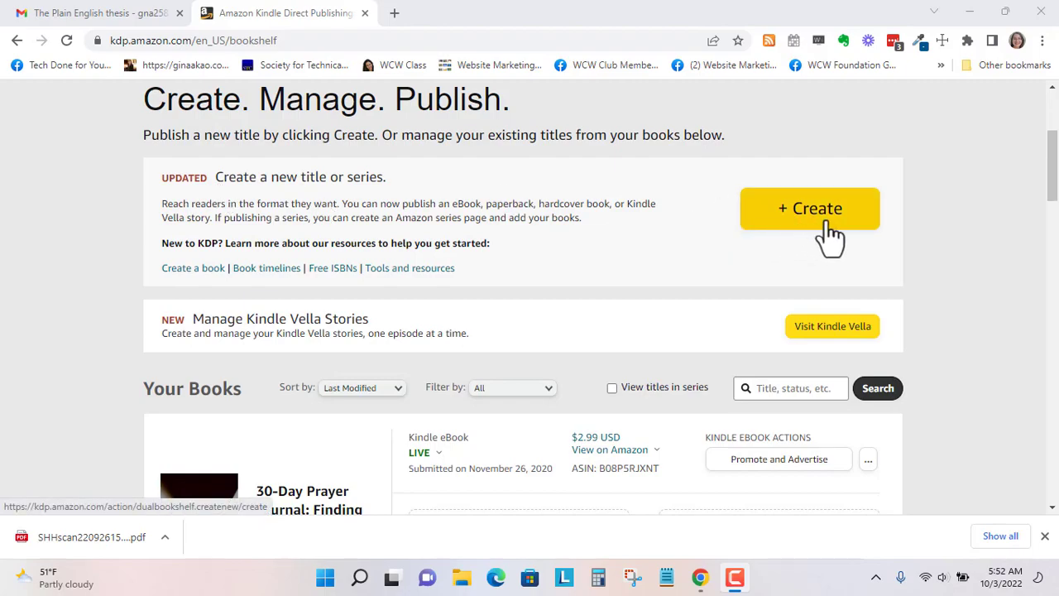
scroll(615, 251, up, 6)
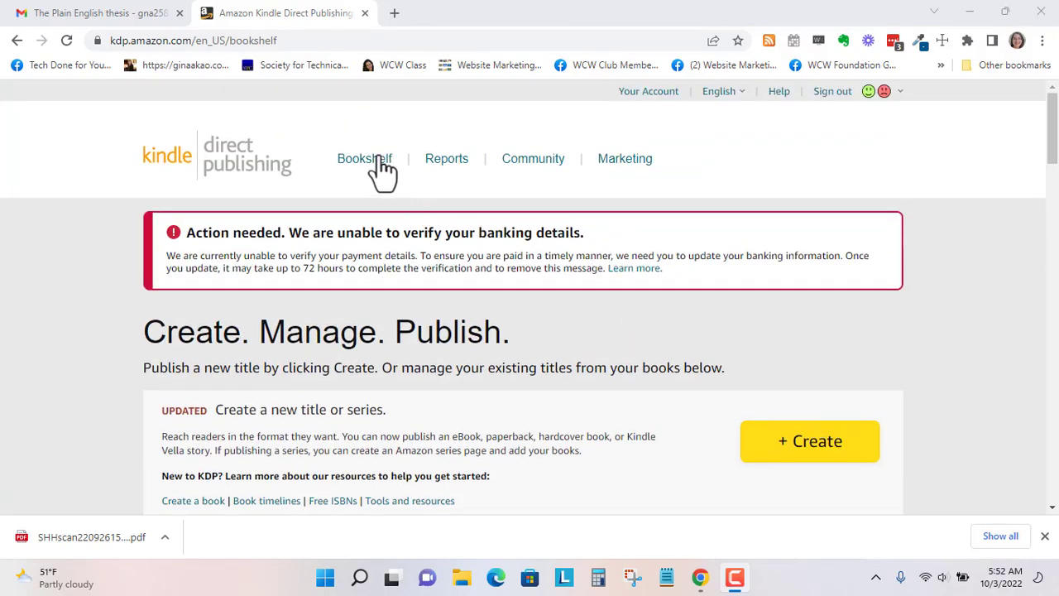
click(364, 159)
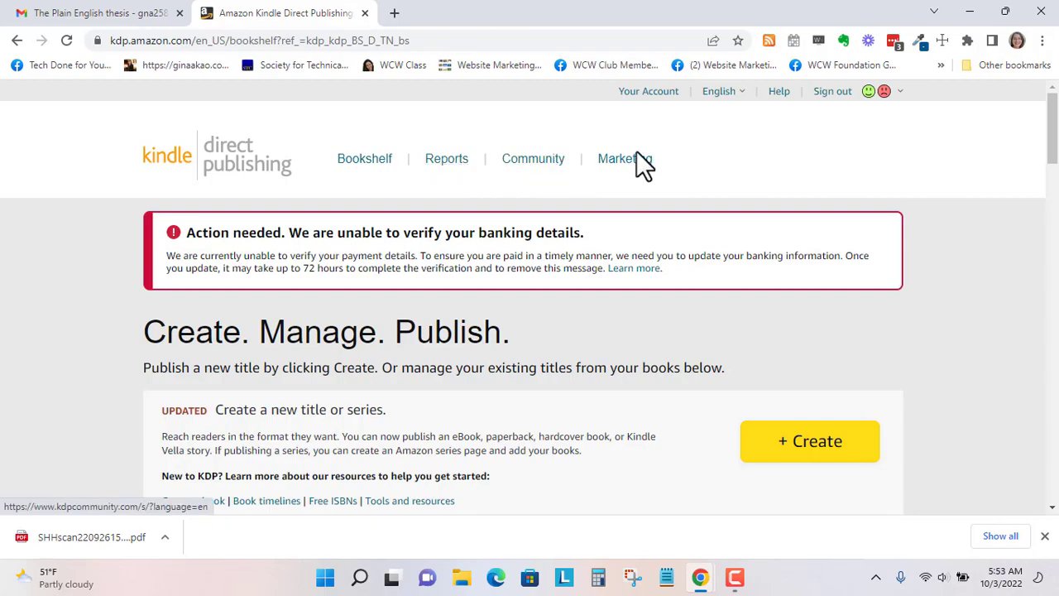
scroll(728, 315, down, 3)
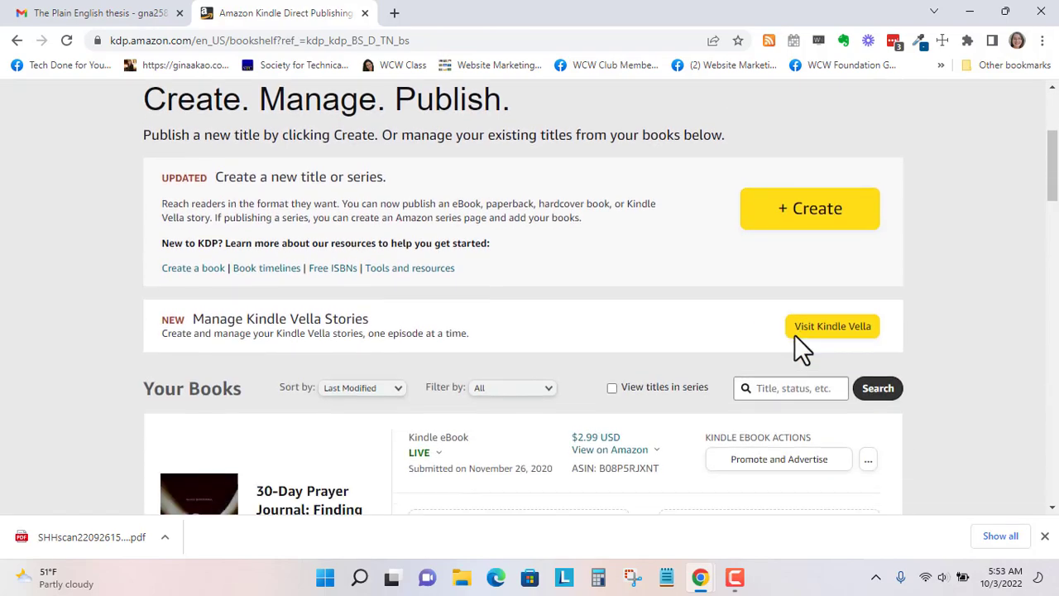
- Start a new title with + Create and choose Create eBook under Kindle eBook
click(836, 221)
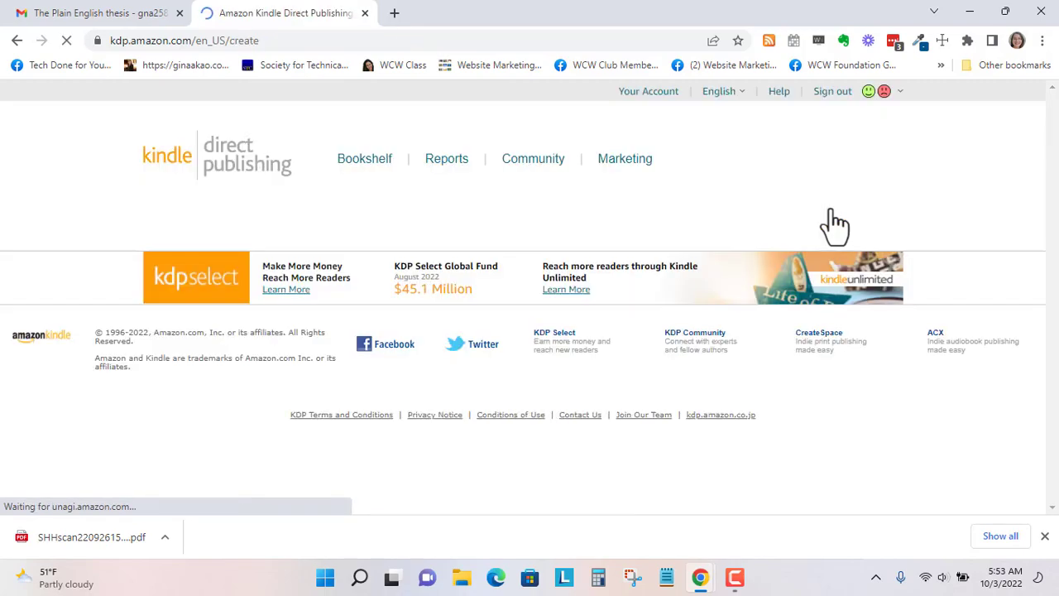
scroll(834, 222, down, 1)
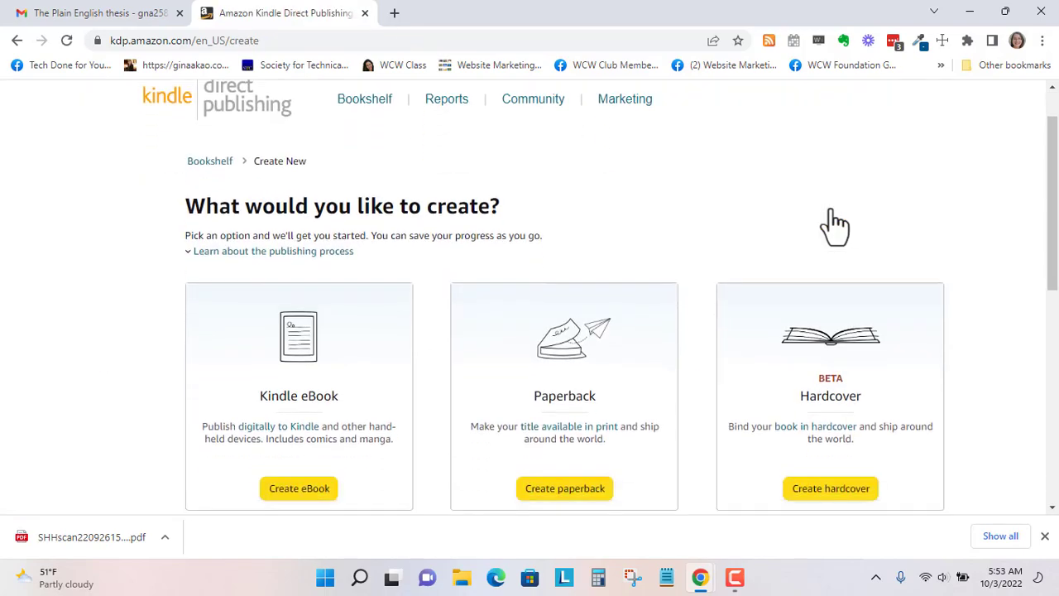
scroll(834, 225, down, 1)
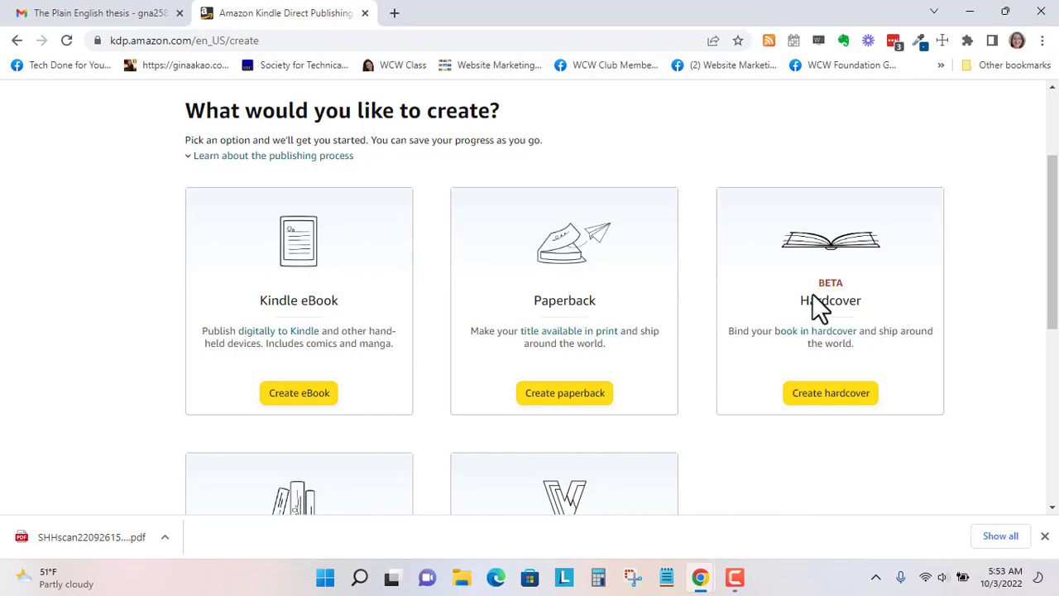
scroll(848, 308, down, 2)
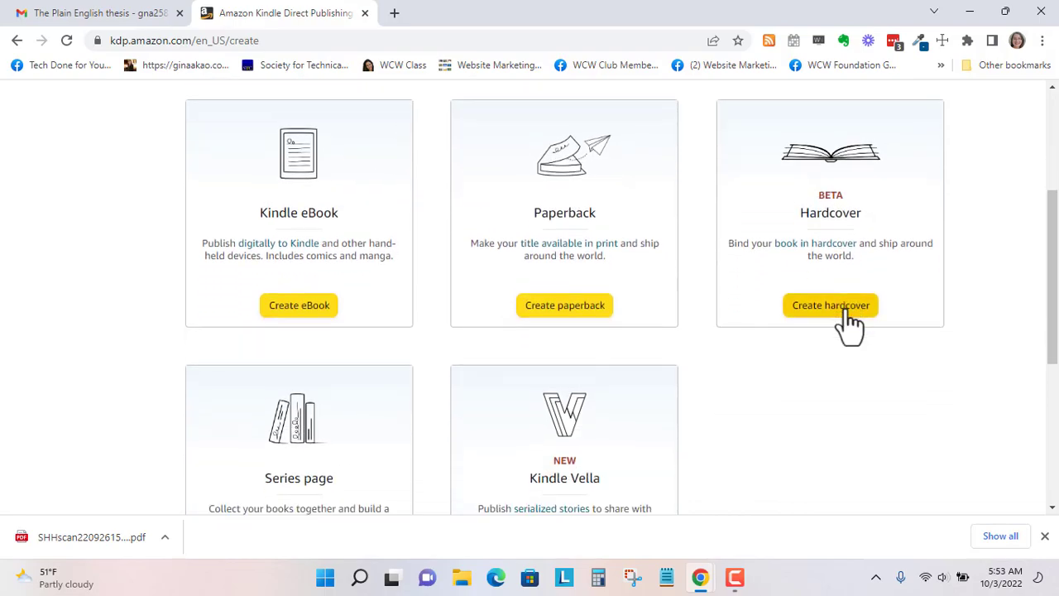
scroll(600, 350, down, 1)
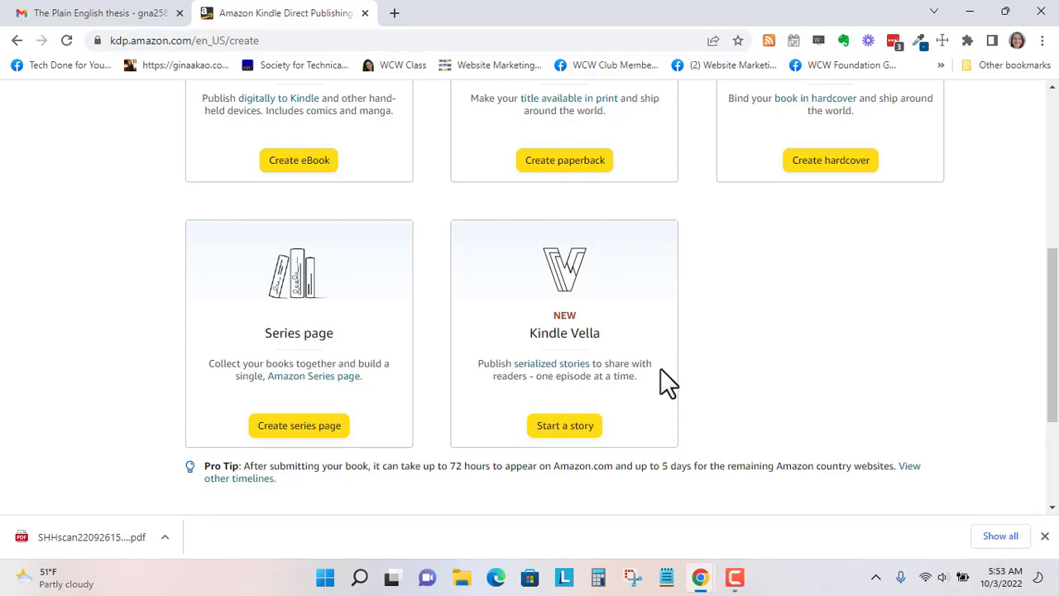
scroll(669, 383, up, 2)
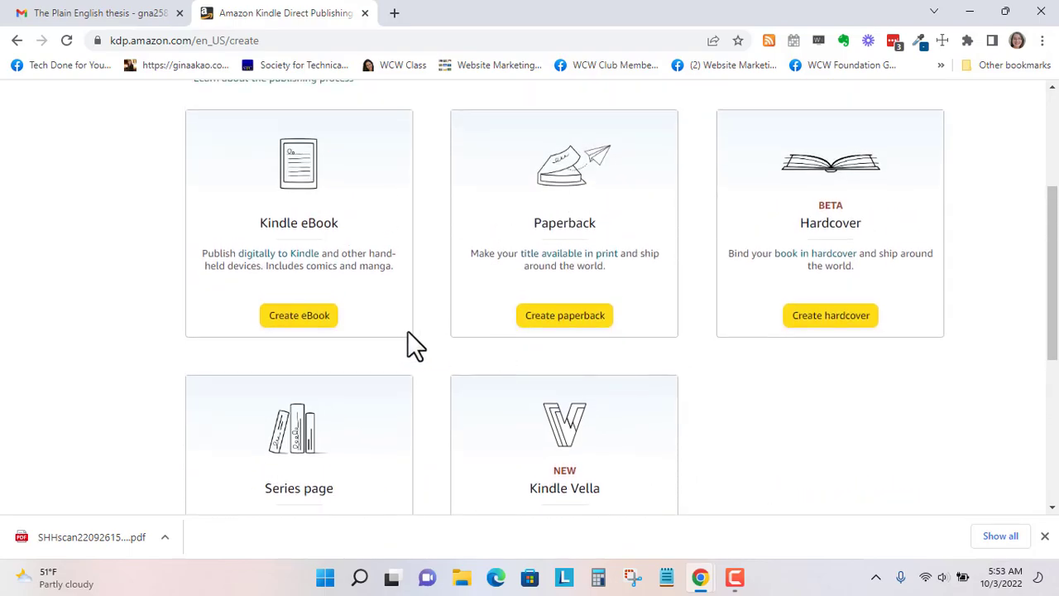
click(325, 338)
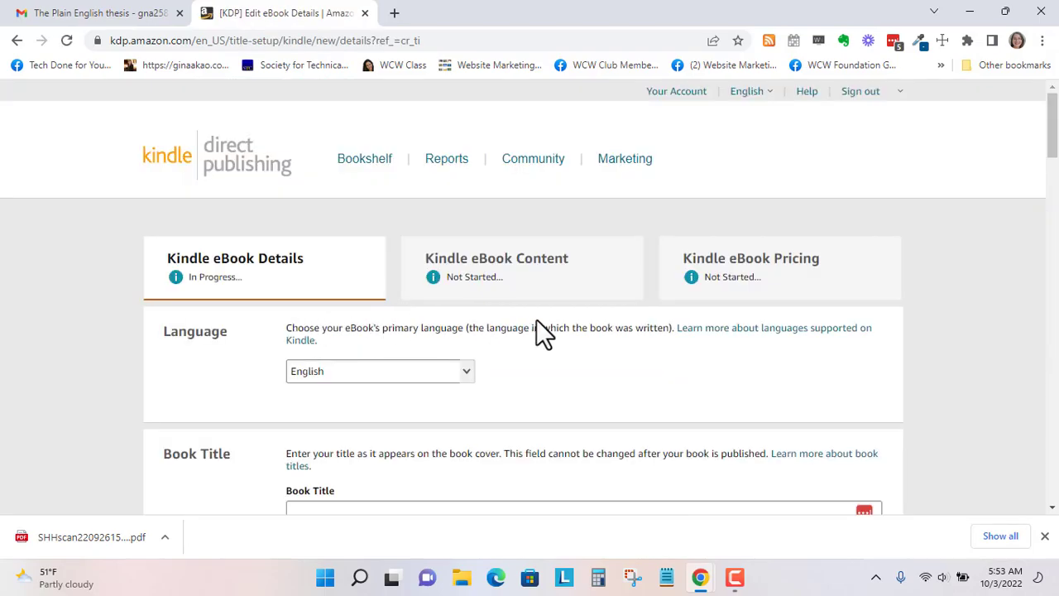
- Enter title 'The Plain English Movement' with subtitle 'Clarifying Legal Language for Modern Audiences'
scroll(537, 318, down, 2)
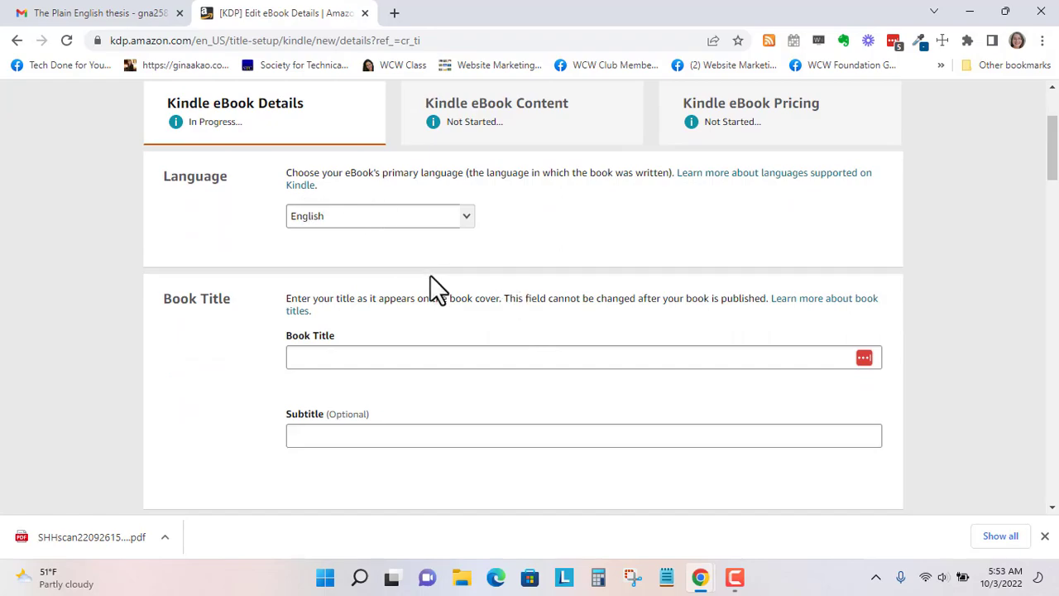
click(362, 356)
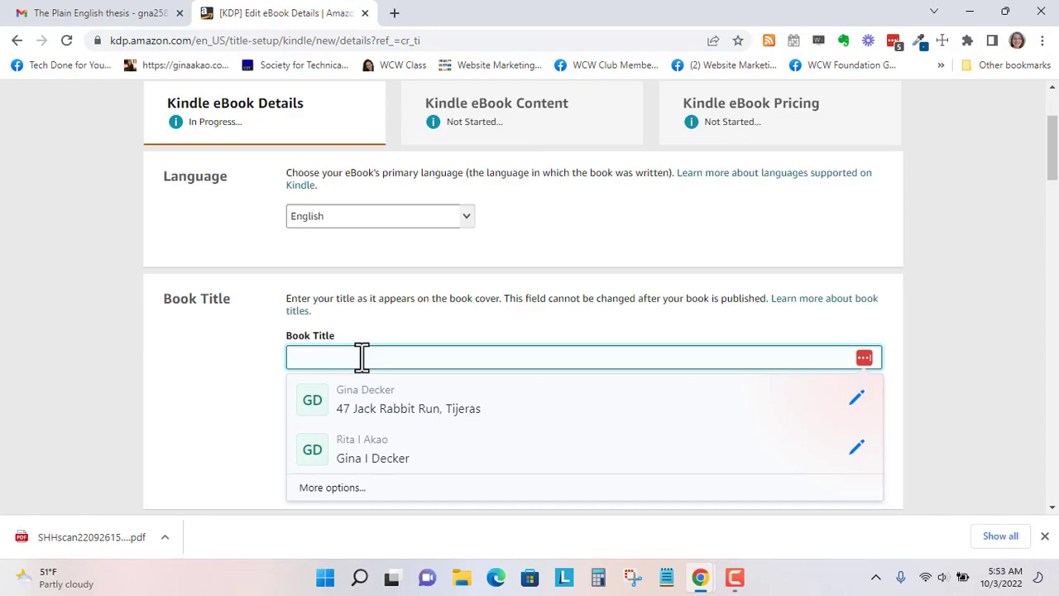
text(The Plain)
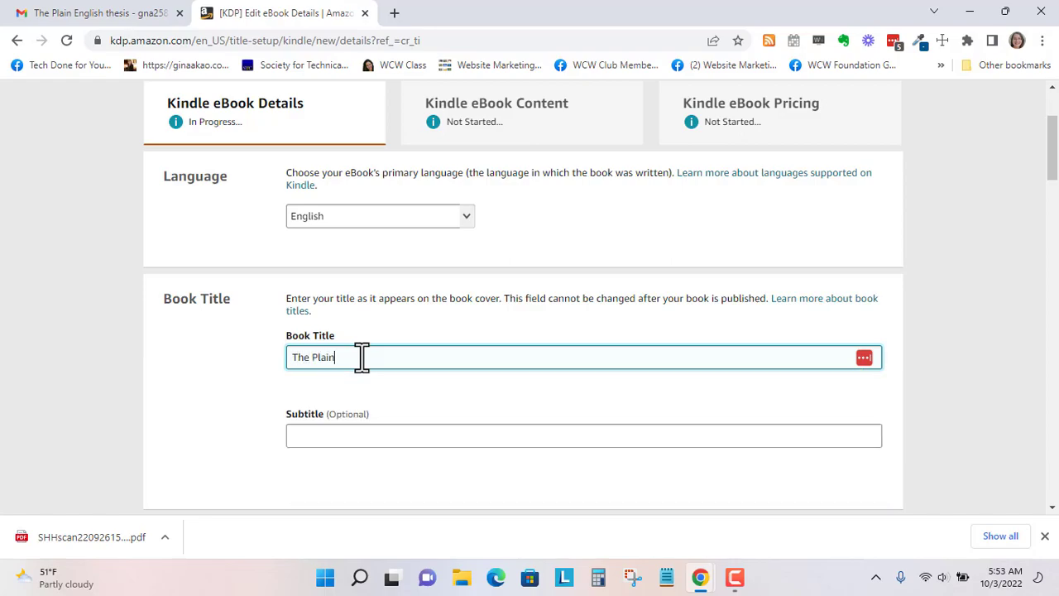
text( English Move)
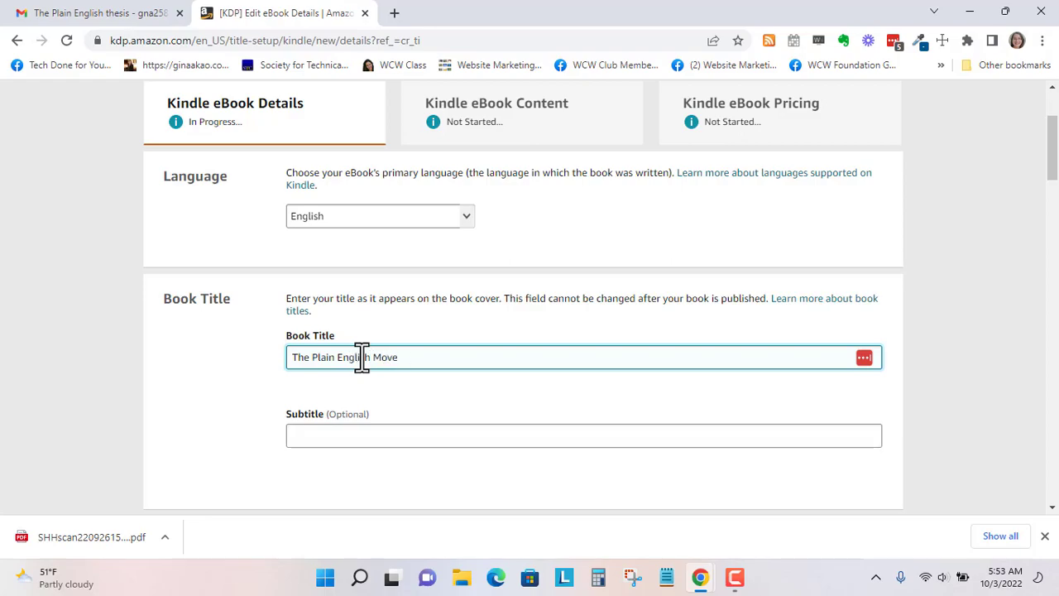
text(ment: Clarifying Legal Langu)
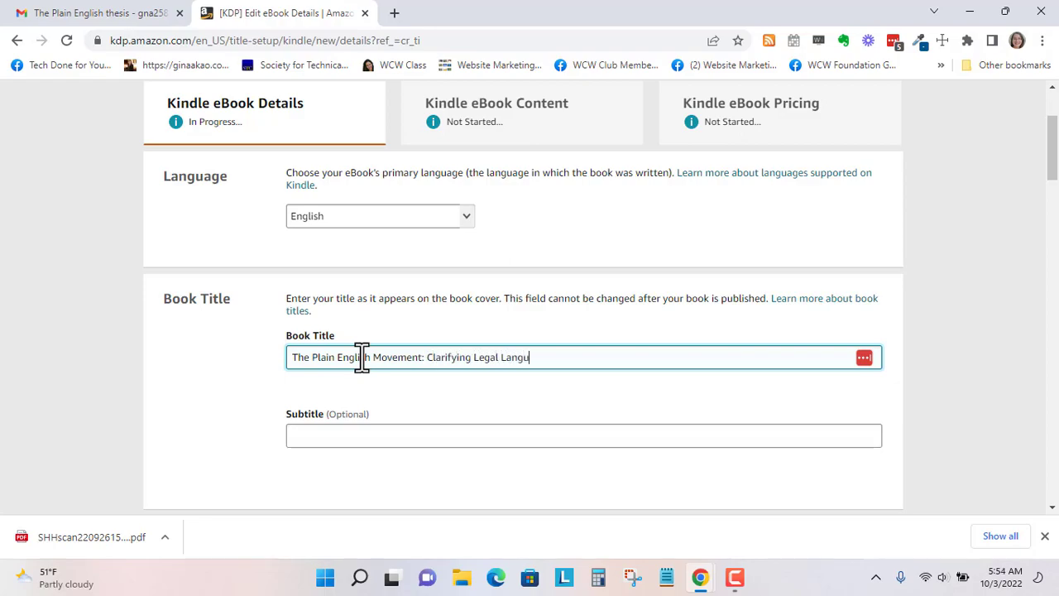
text(age for Moder)
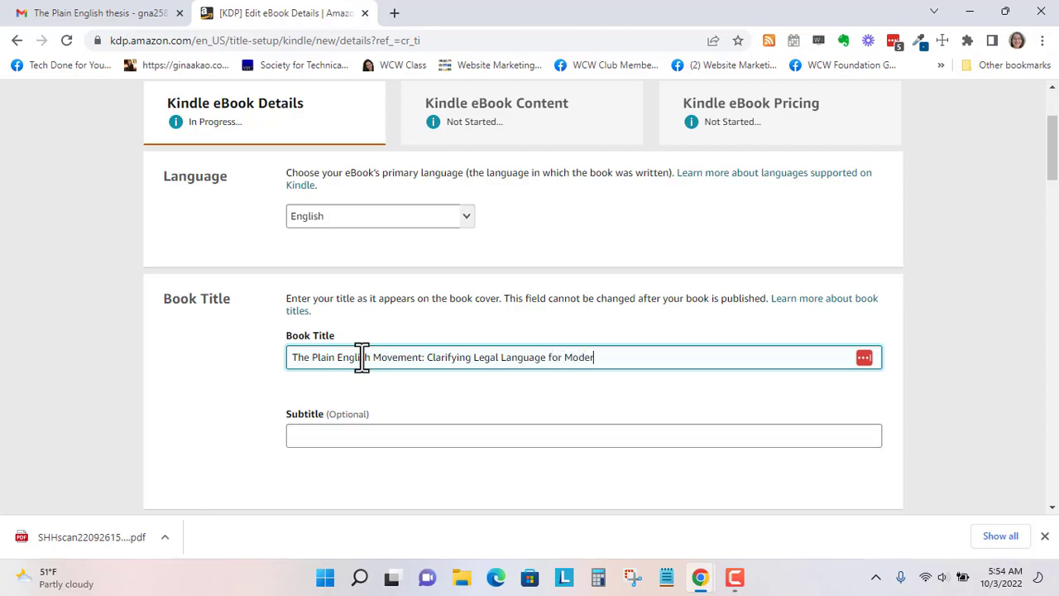
text(n Audiences)
drag(657, 359, 430, 365)
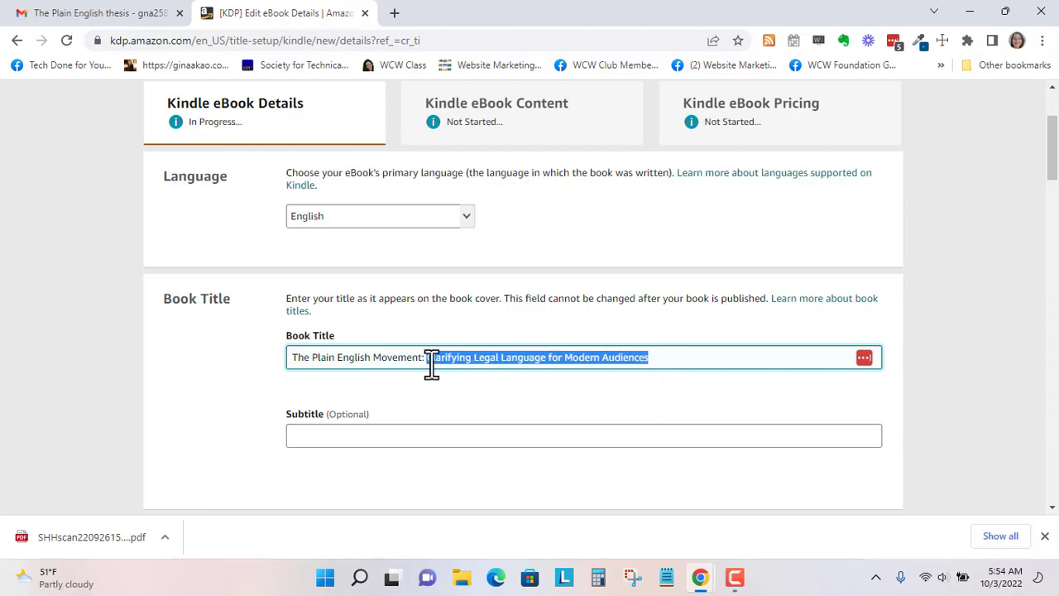
key(ctrl+x)
click(352, 431)
key(ctrl+v)
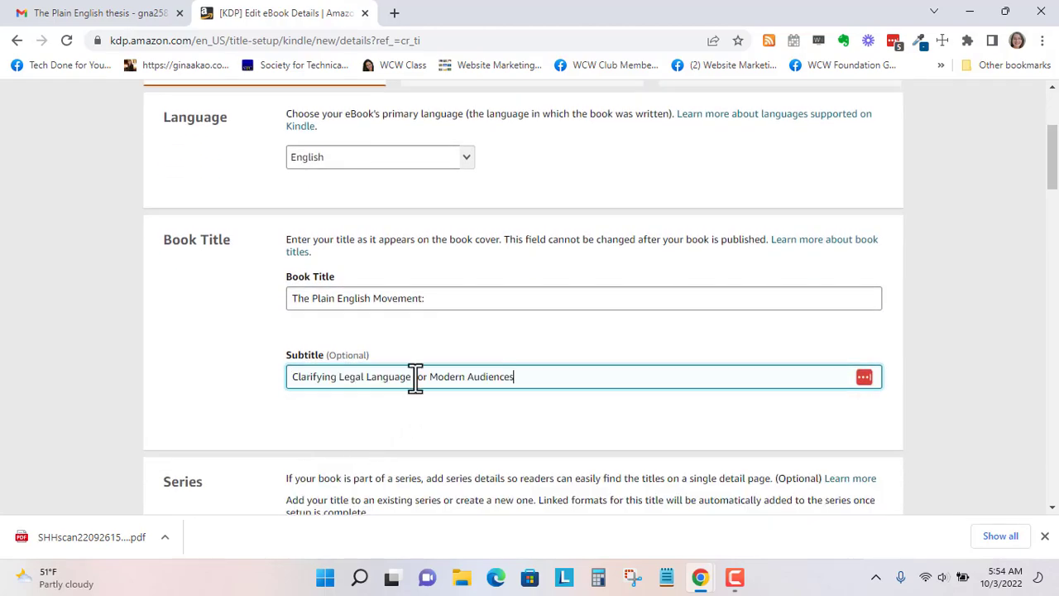
click(431, 300)
key(BackSpace)
- Set the edition number to 1
scroll(539, 332, down, 2)
scroll(546, 346, down, 1)
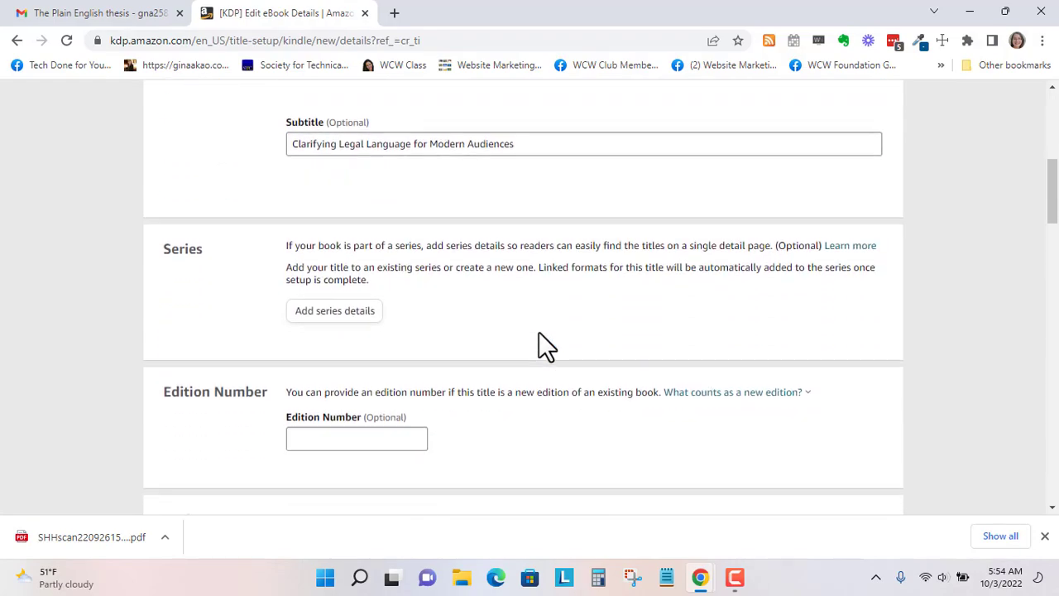
scroll(546, 346, down, 2)
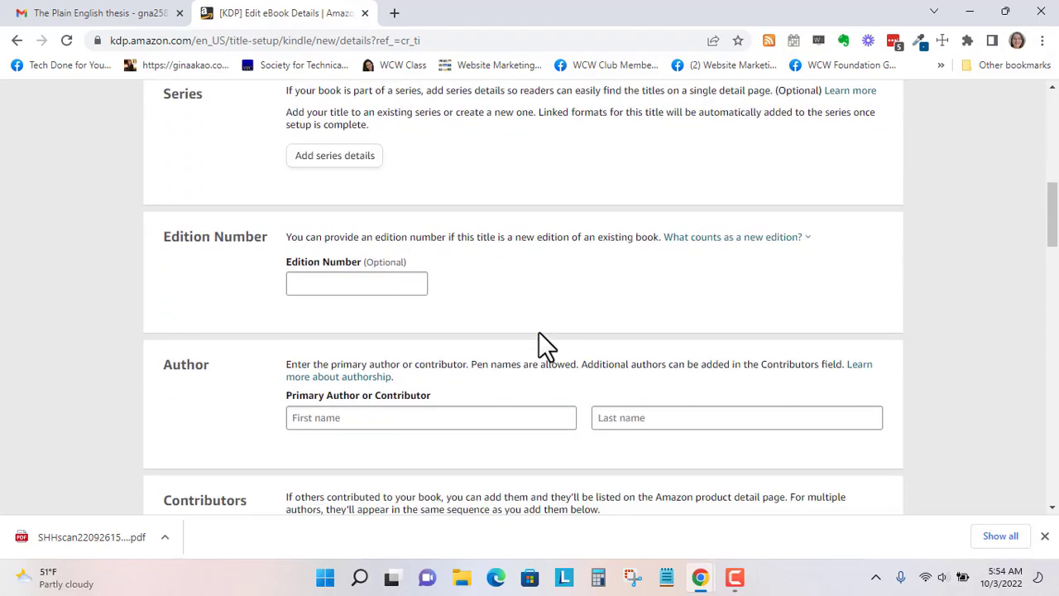
scroll(538, 333, down, 1)
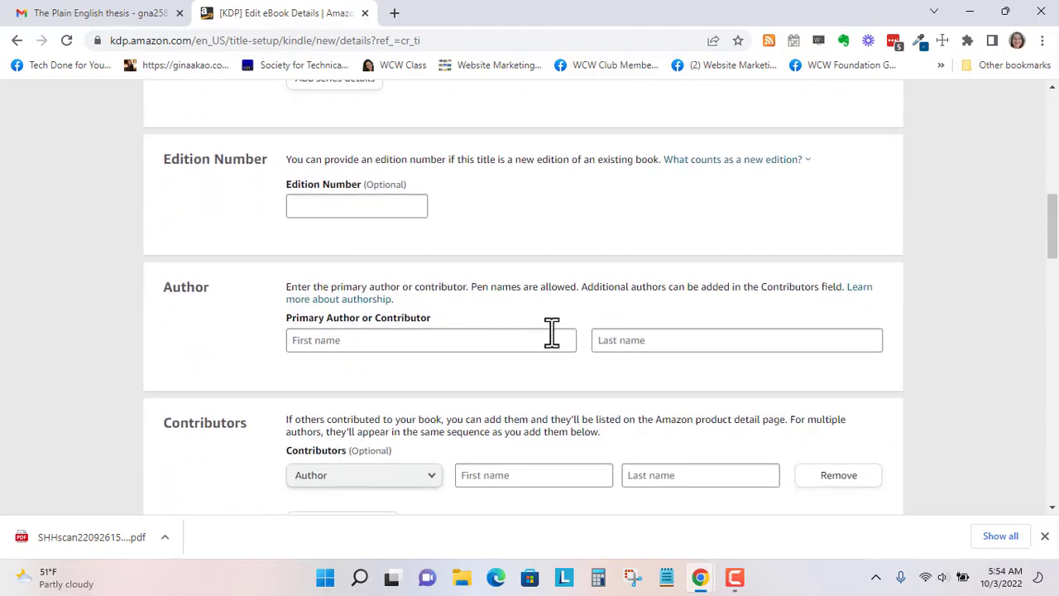
click(350, 205)
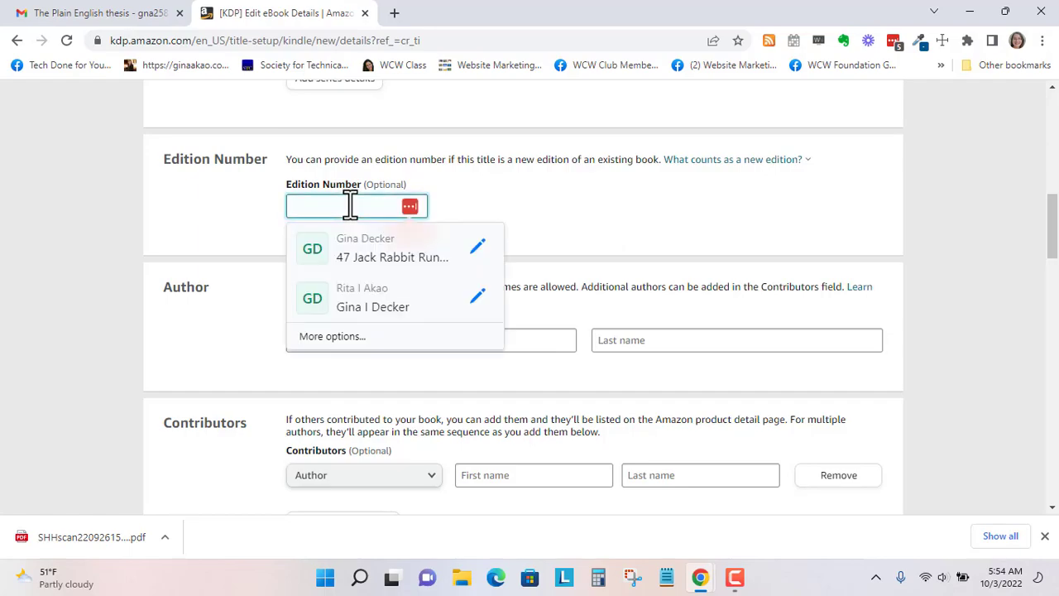
text(1)
click(646, 230)
- Enter the primary author's name, moving the surname from First name into Last name
scroll(647, 232, down, 1)
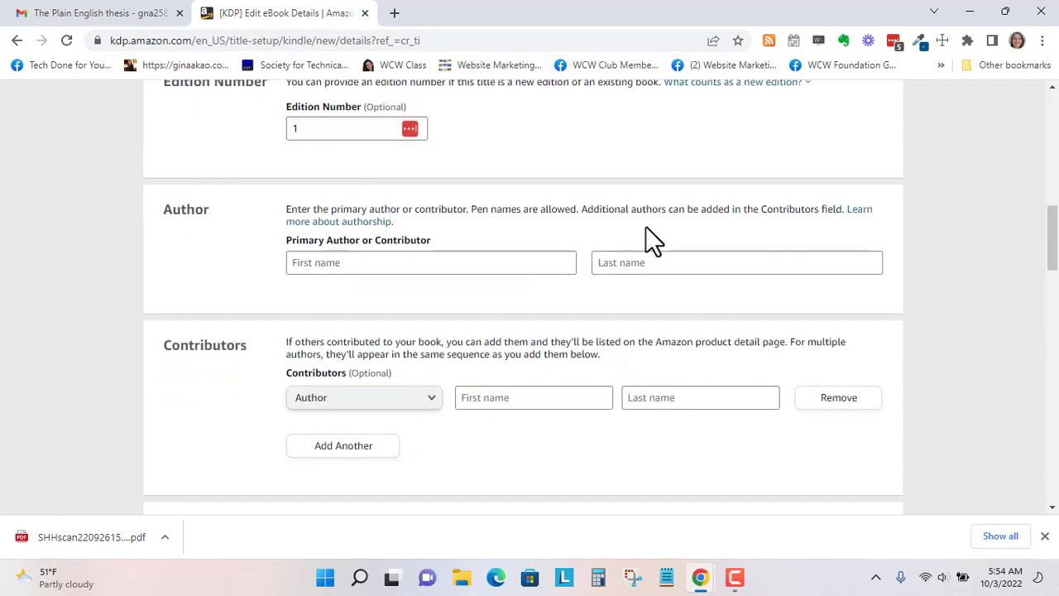
click(363, 263)
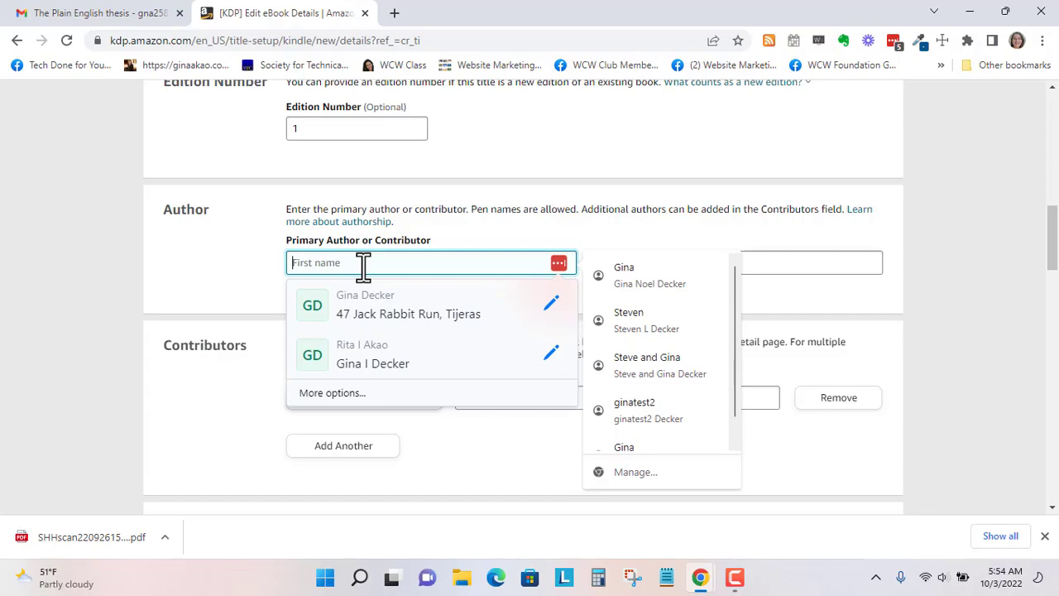
text(Gina )
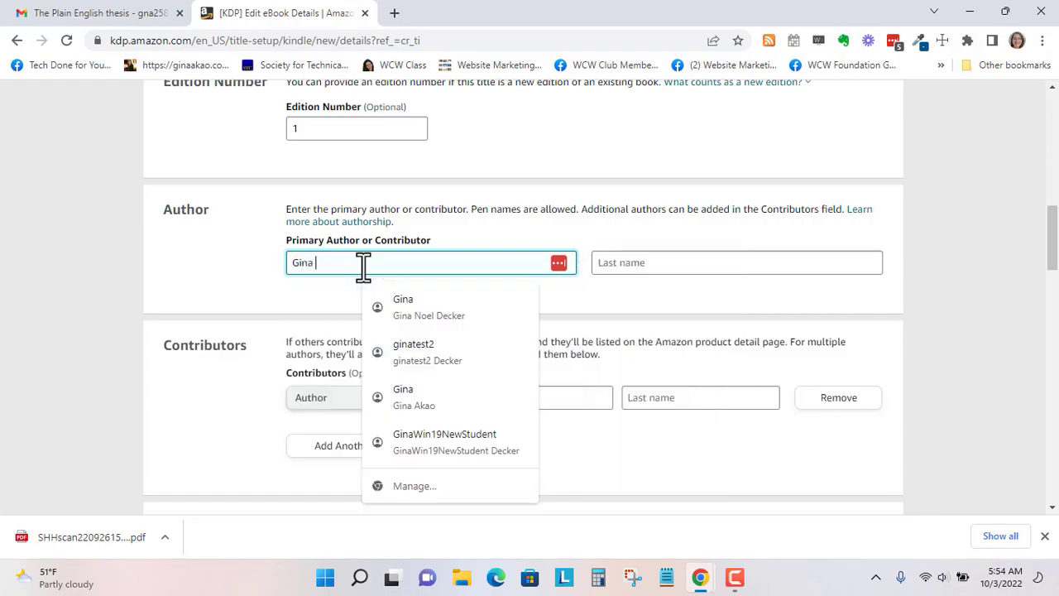
text((Akao)
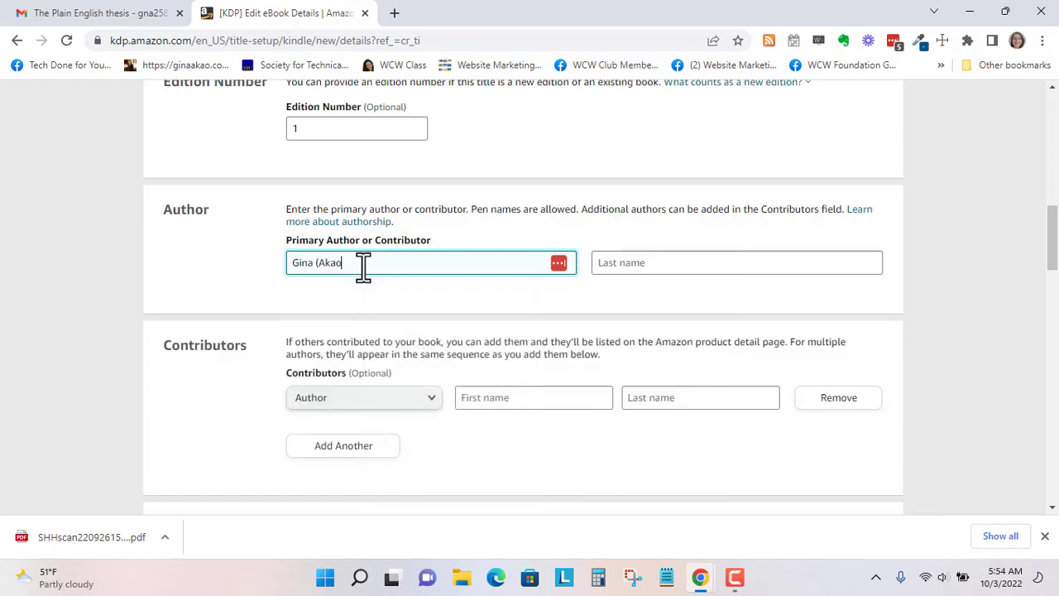
text() Decker)
drag(400, 268, 316, 265)
key(BackSpace)
click(643, 265)
key(ctrl+v)
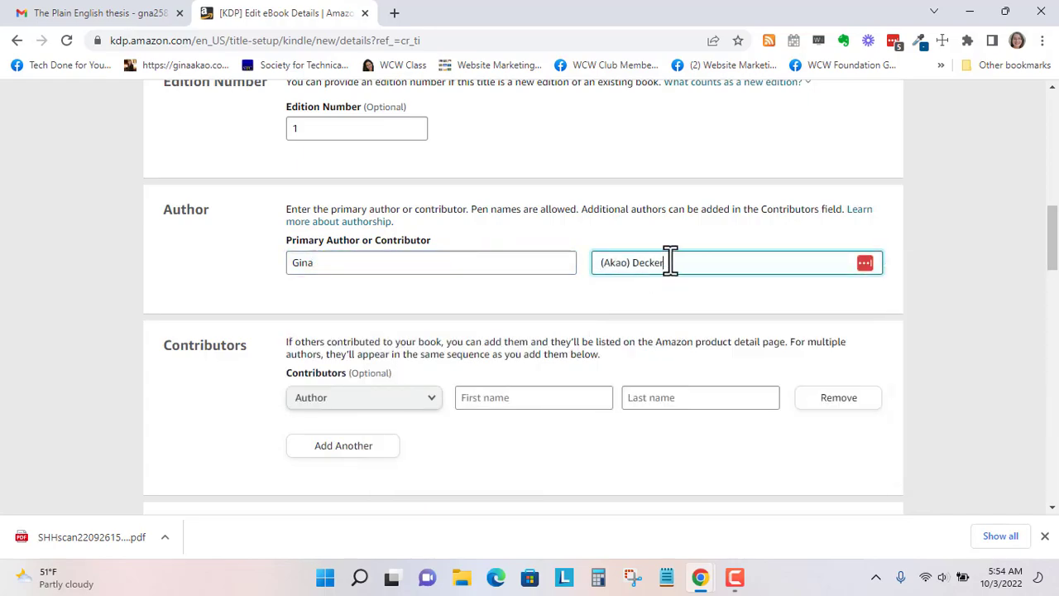
click(613, 289)
- Type the author's name into the contributor's first and last name fields
scroll(629, 253, down, 2)
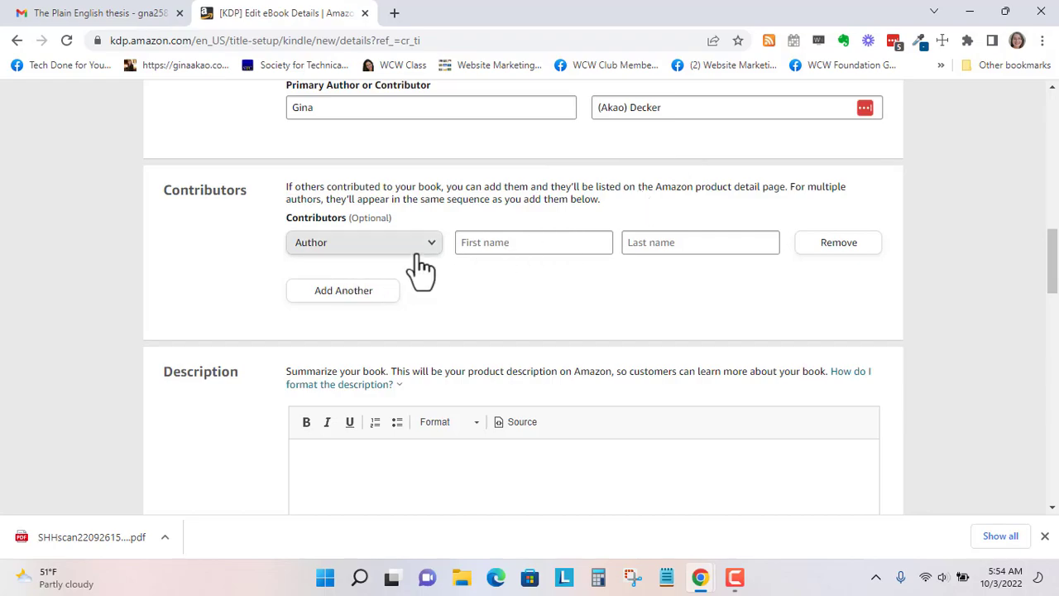
scroll(420, 263, up, 2)
scroll(421, 259, down, 1)
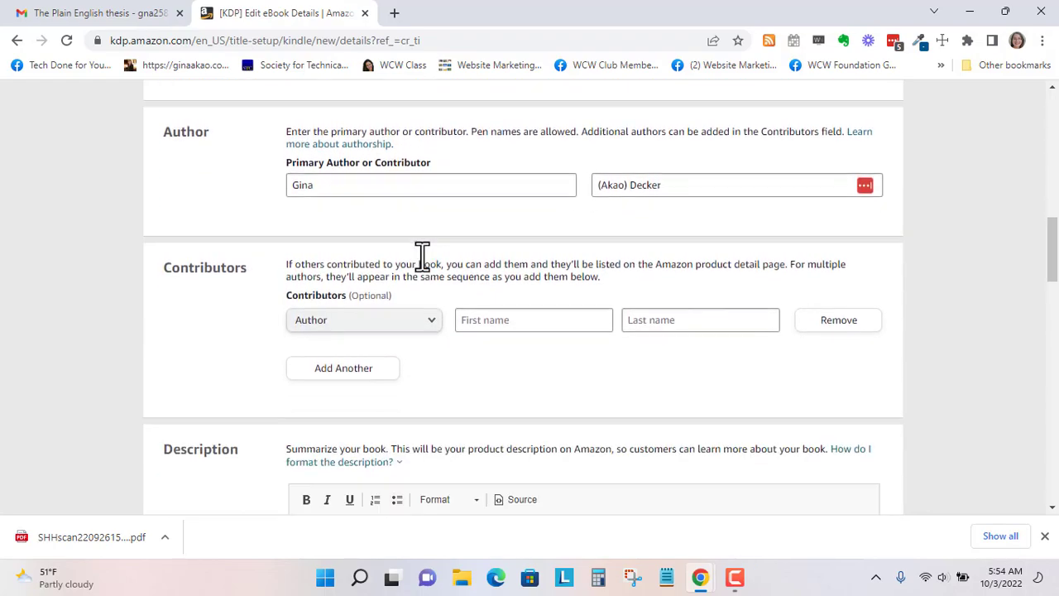
click(492, 320)
text(Gina)
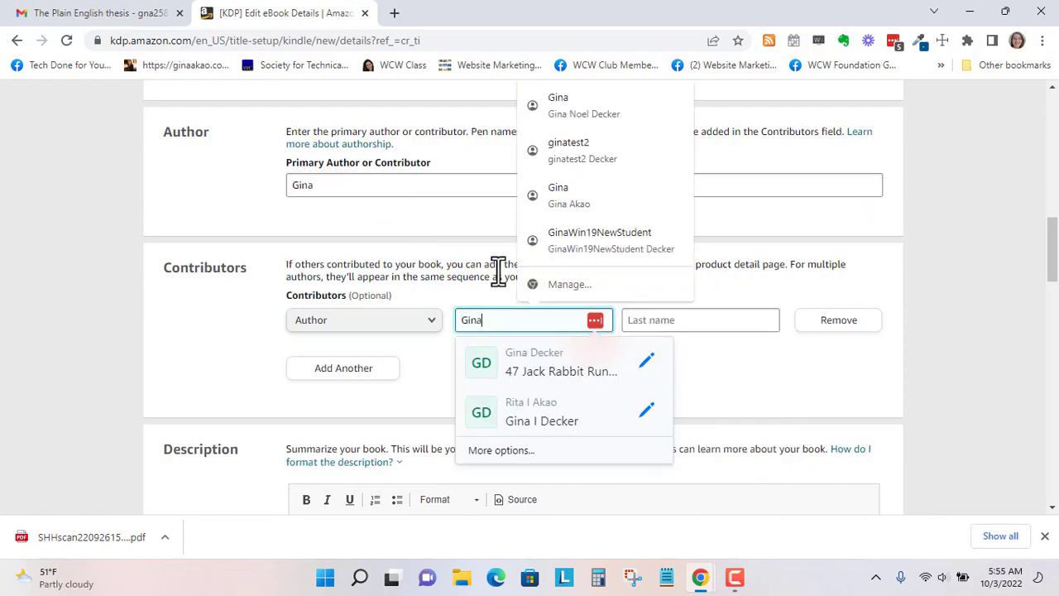
key(Tab)
text(Aka)
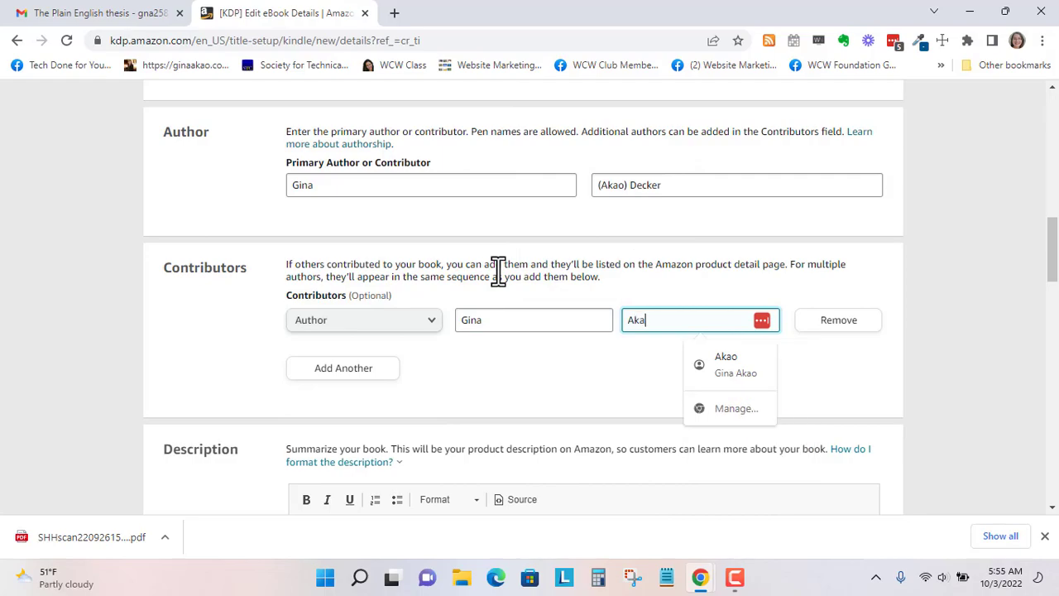
text(o (Decke)
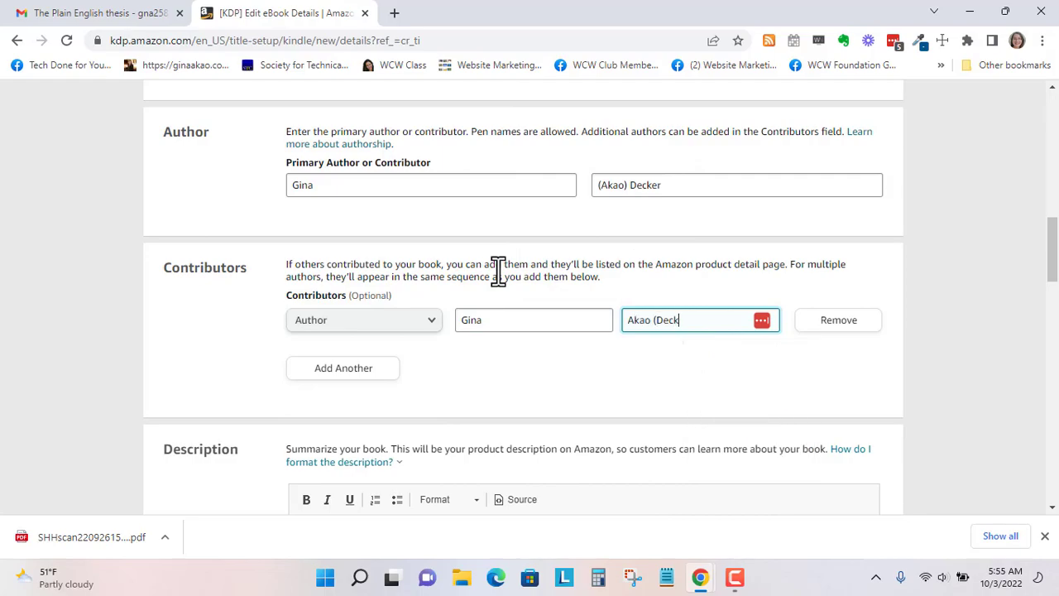
key(BackSpace)
key(BackSpace)
key(BackSpace)
key(BackSpace)
key(BackSpace)
key(BackSpace)
key(BackSpace)
key(BackSpace)
key(BackSpace)
key(BackSpace)
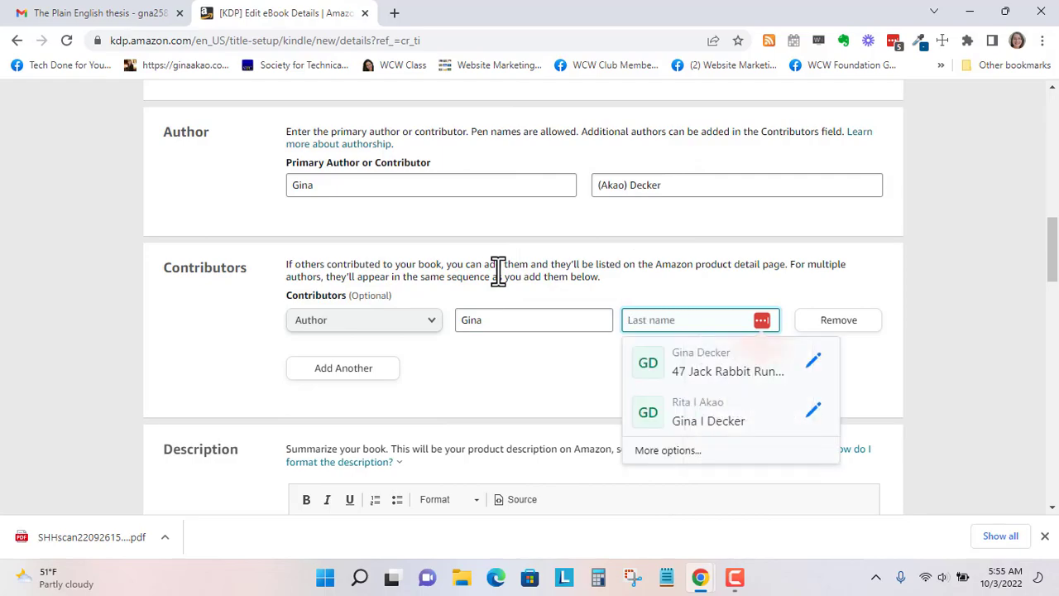
text((Aka)
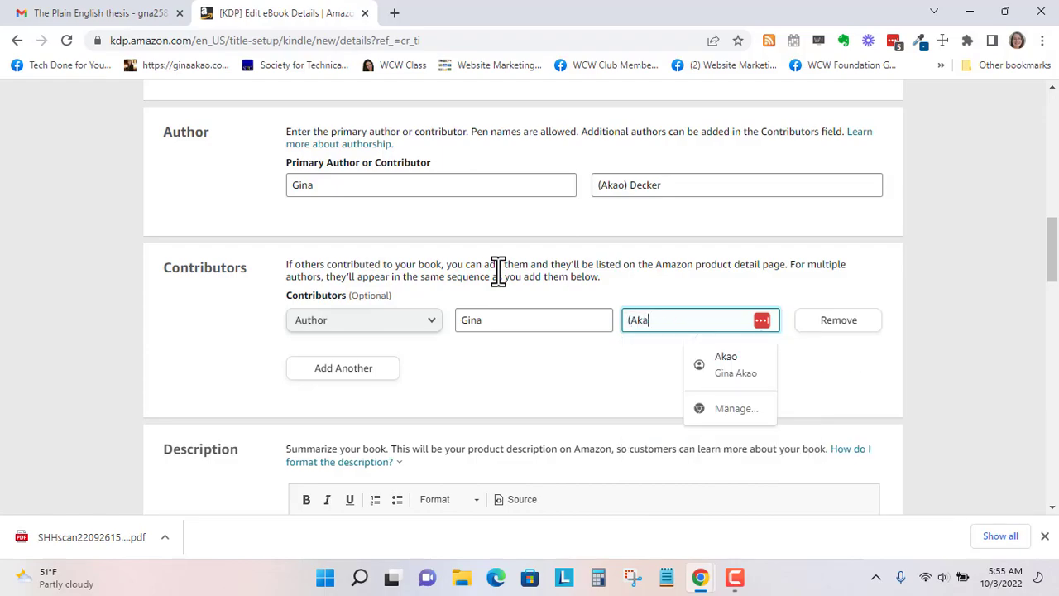
text(o) Decker)
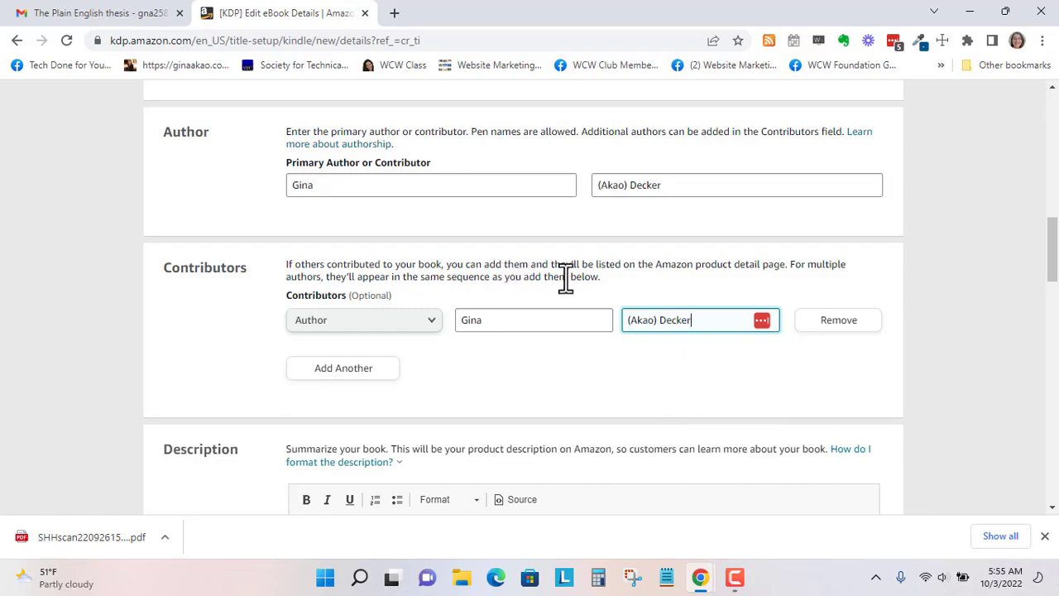
- Clear both contributor name fields so the contributor row stays blank
double_click(508, 321)
key(BackSpace)
drag(688, 323, 610, 334)
key(BackSpace)
click(664, 282)
scroll(665, 281, down, 3)
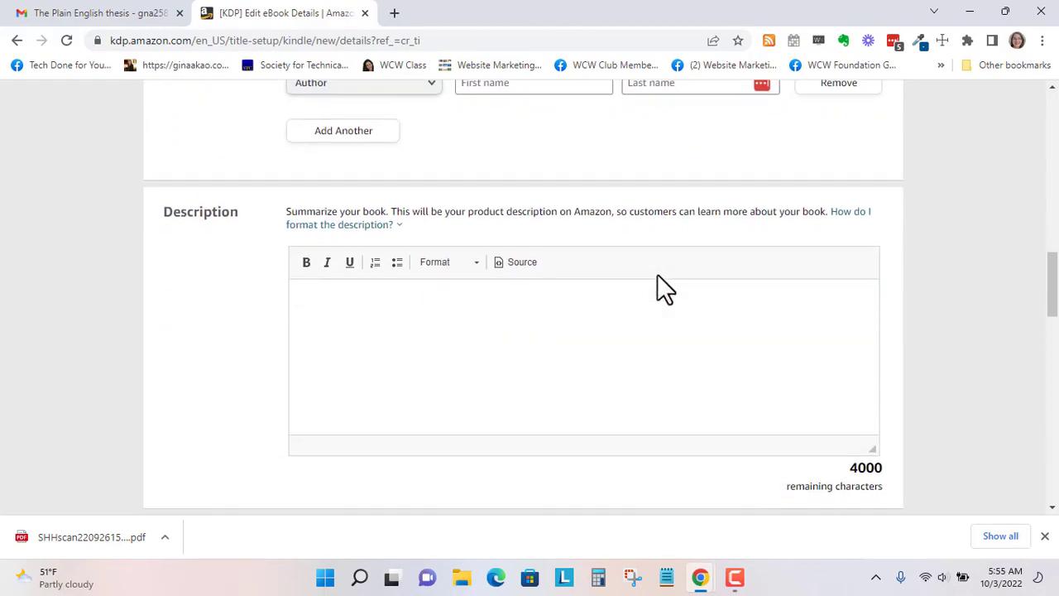
scroll(657, 274, down, 2)
- Add the thesis summary as the description and tick 'I own the copyright'
click(599, 169)
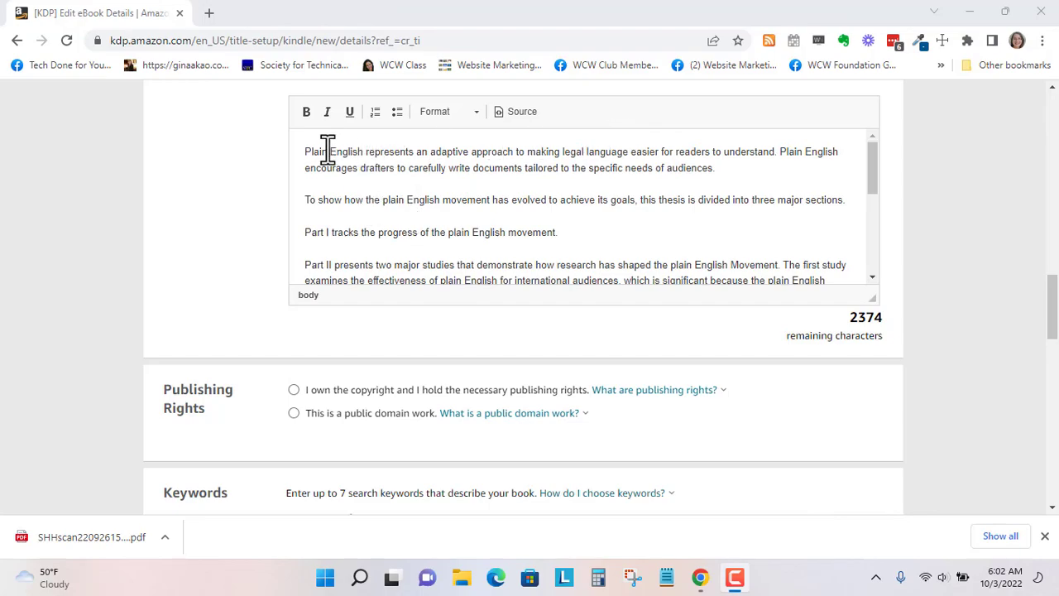
scroll(356, 168, down, 5)
scroll(362, 182, down, 1)
scroll(362, 182, up, 1)
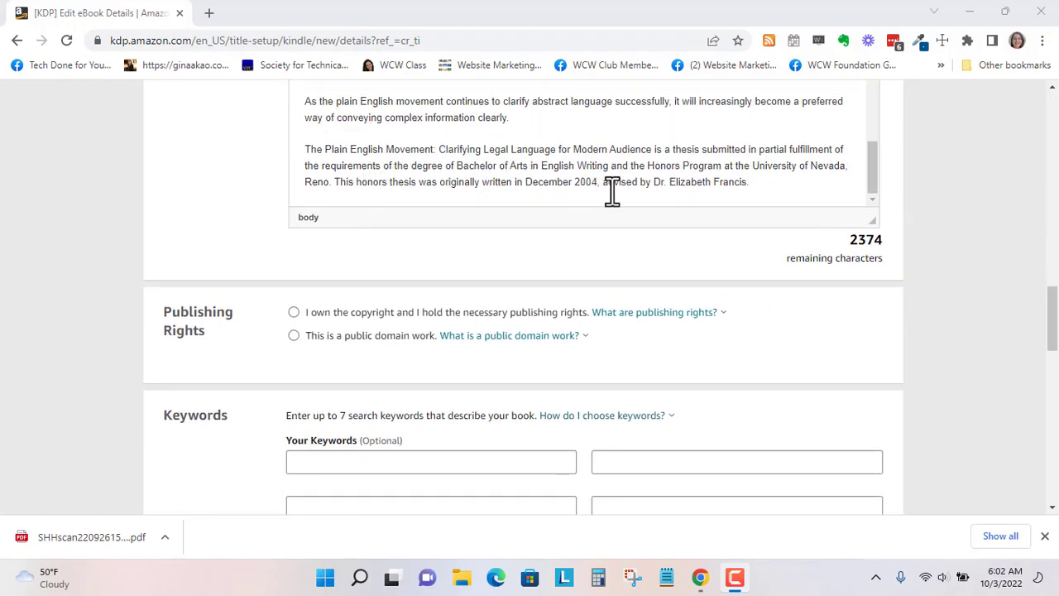
mouse_move(657, 312)
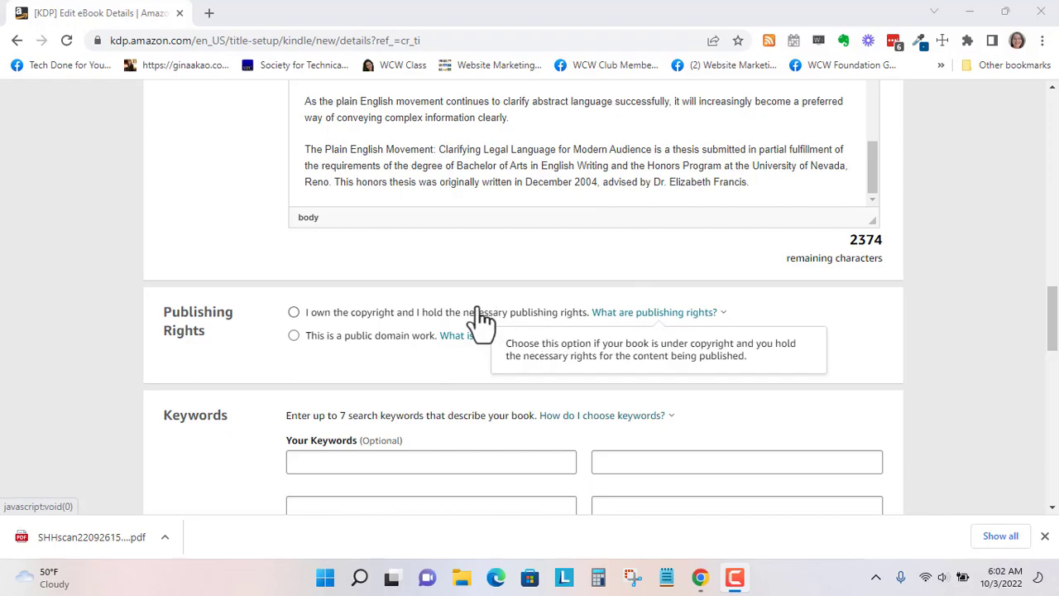
click(294, 313)
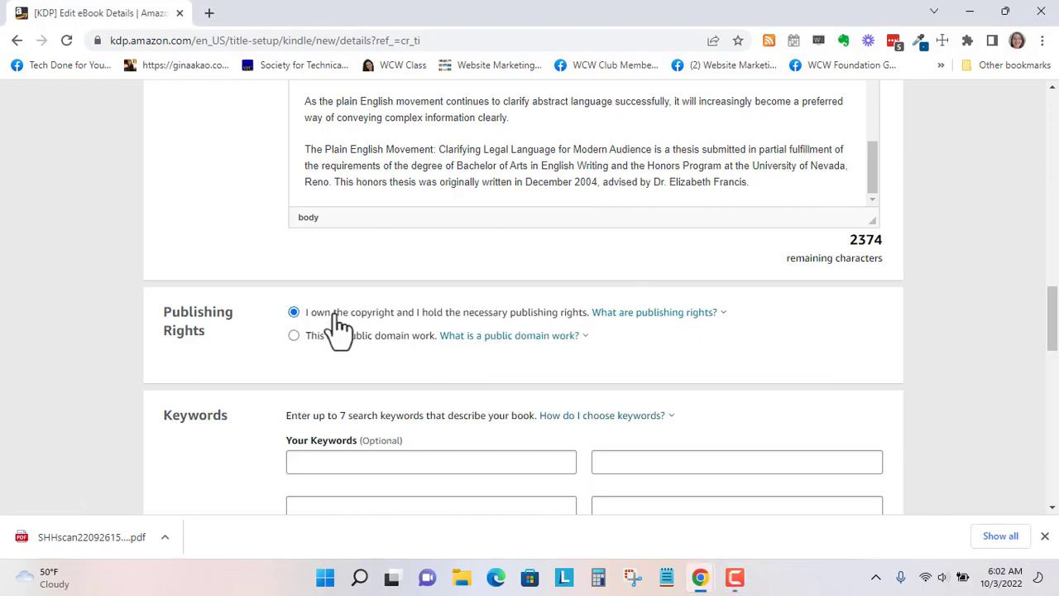
- Try opening the keywords help link in a new tab, then close the blocked tab
scroll(339, 323, down, 2)
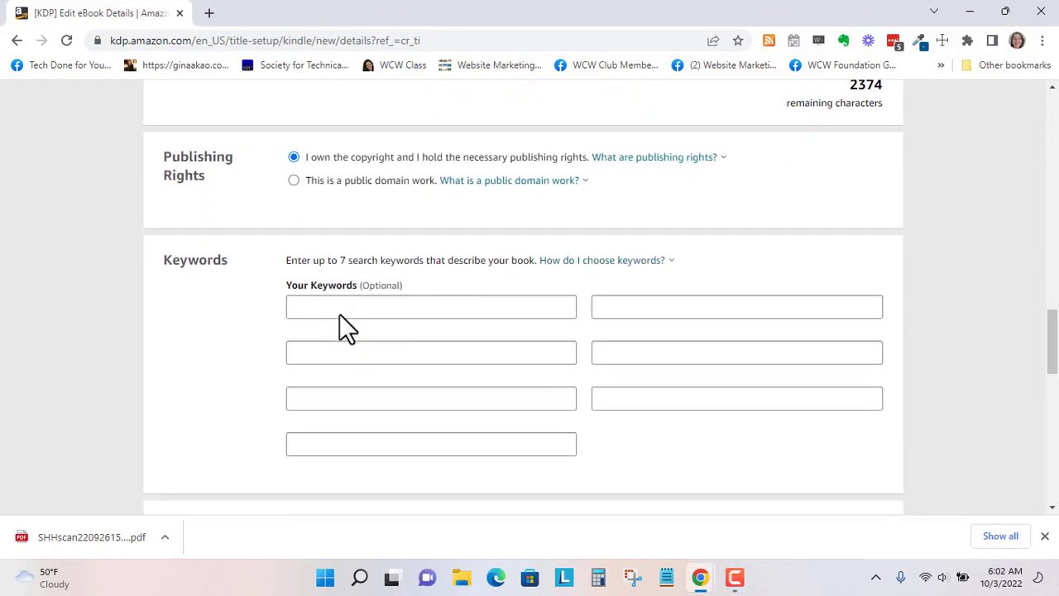
scroll(339, 314, down, 1)
mouse_move(597, 185)
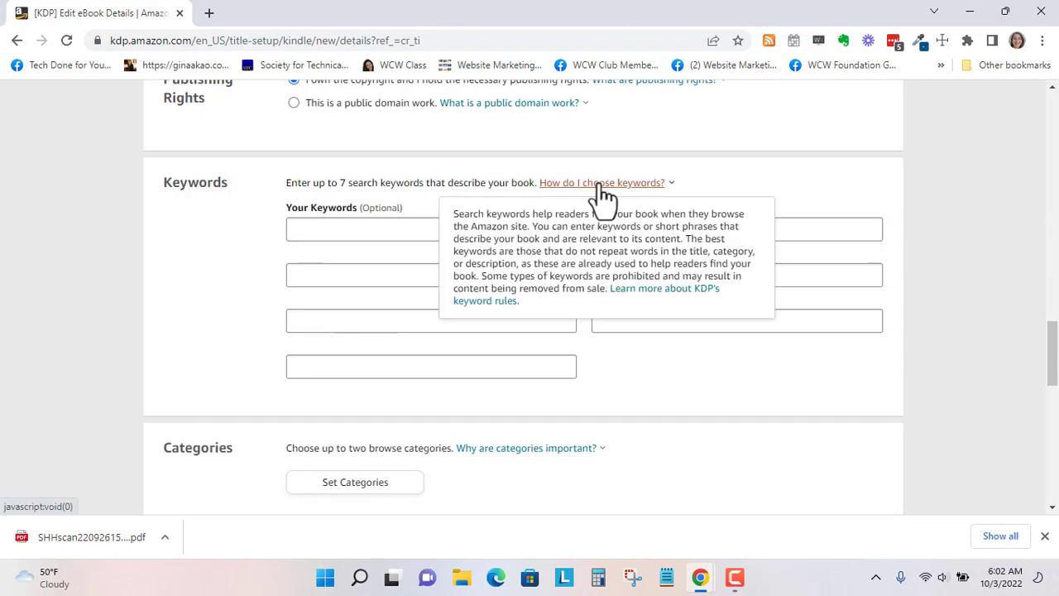
right_click(599, 187)
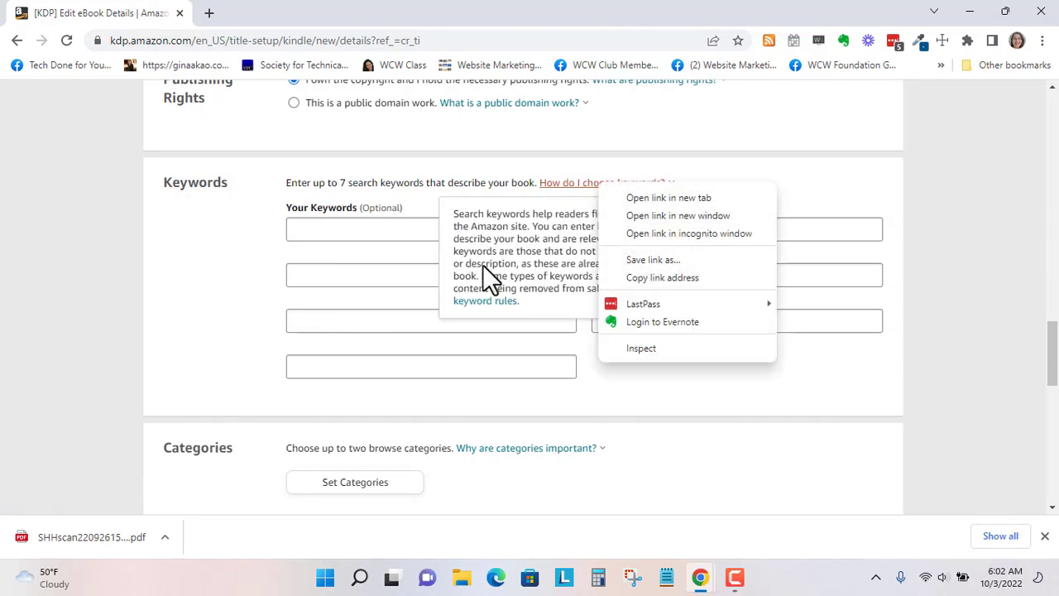
click(663, 197)
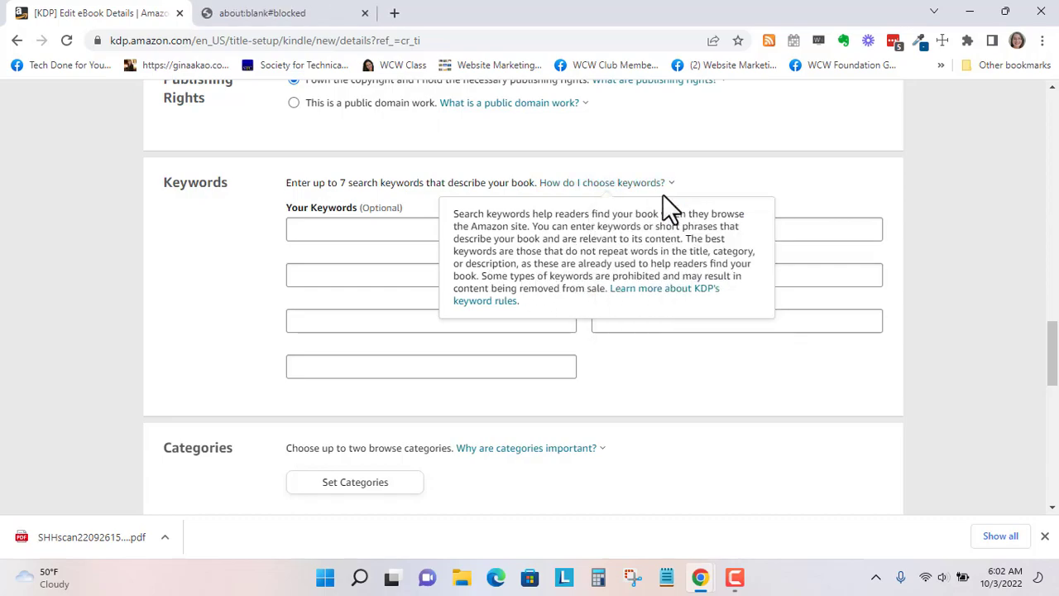
click(365, 13)
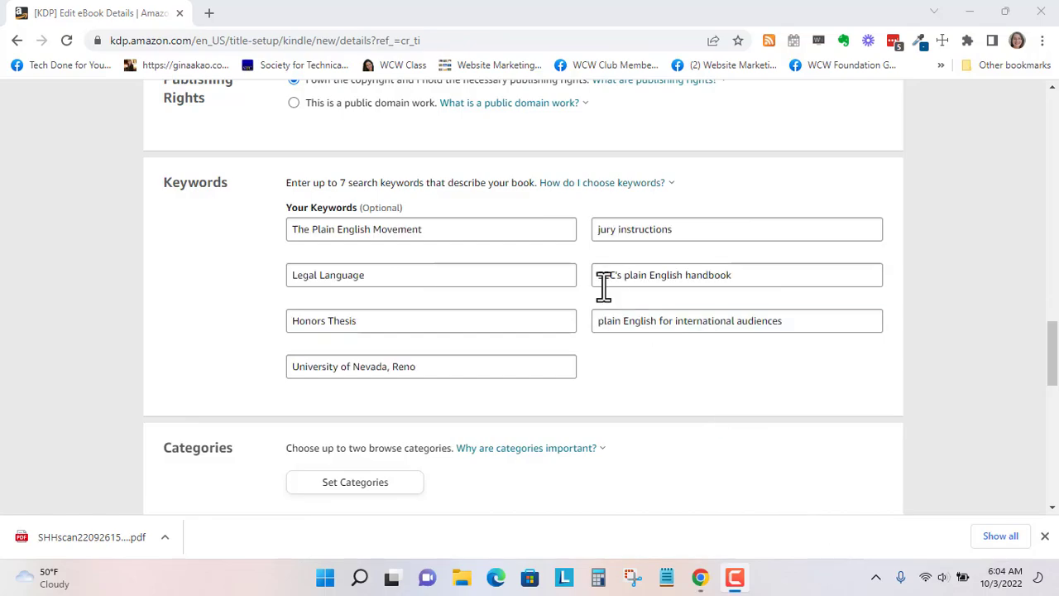
- Open the category chooser and expand Education & Reference > Education
scroll(603, 248, down, 2)
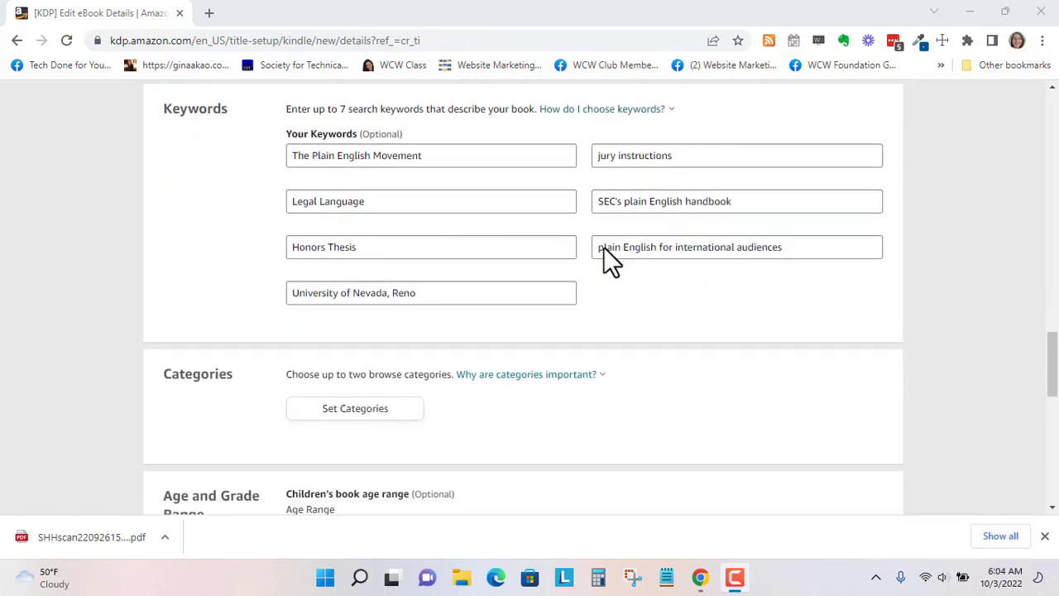
scroll(603, 246, down, 1)
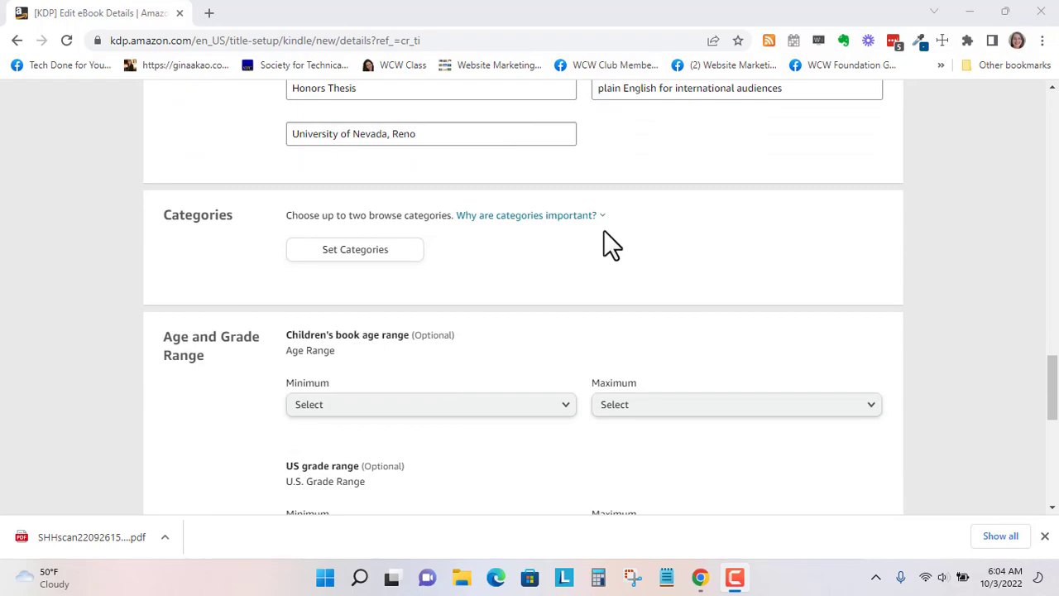
mouse_move(571, 220)
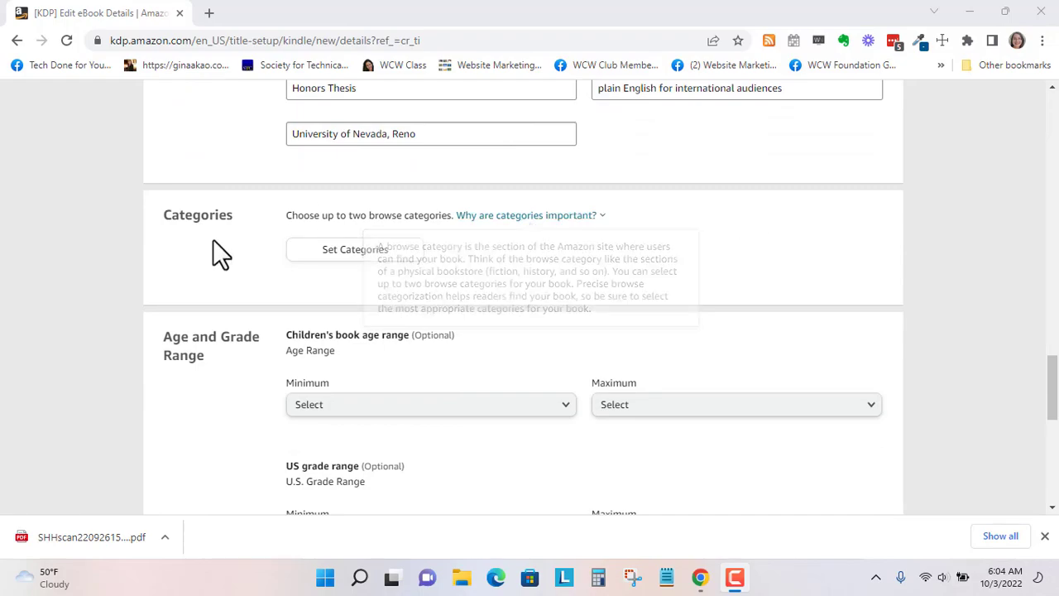
click(332, 258)
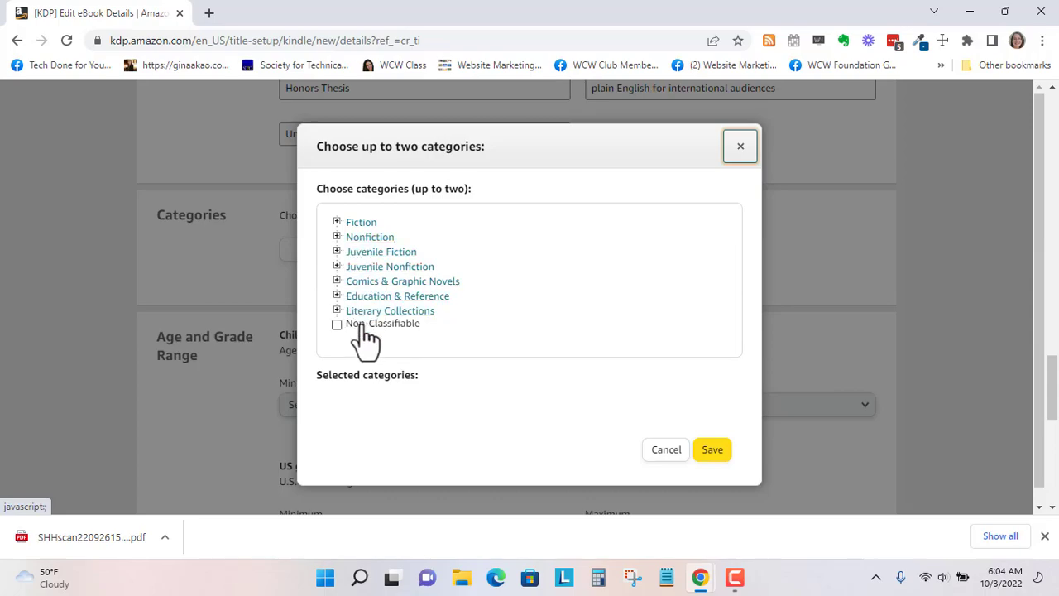
click(336, 296)
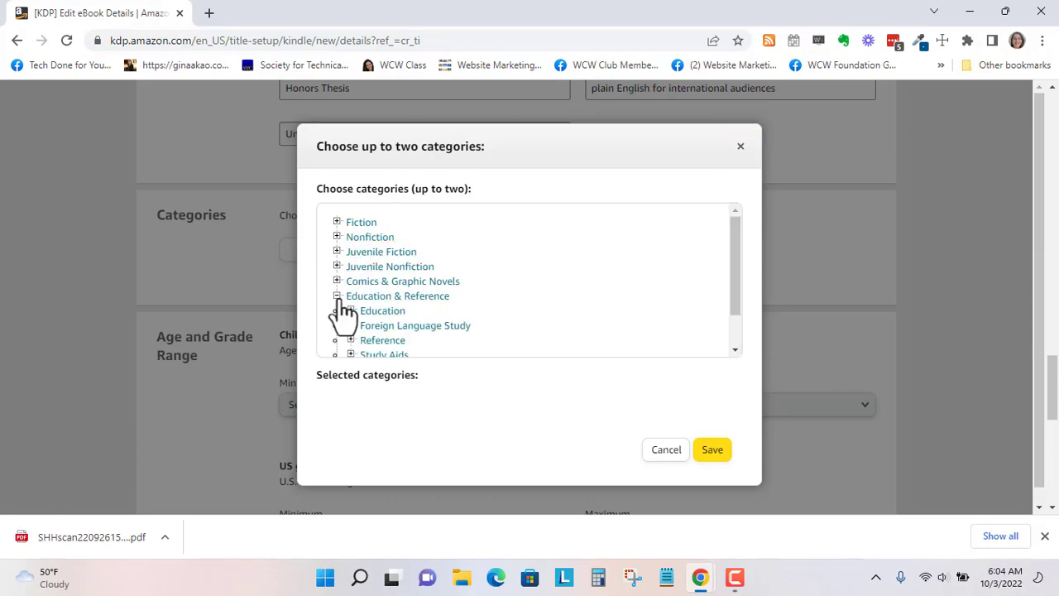
scroll(426, 314, down, 1)
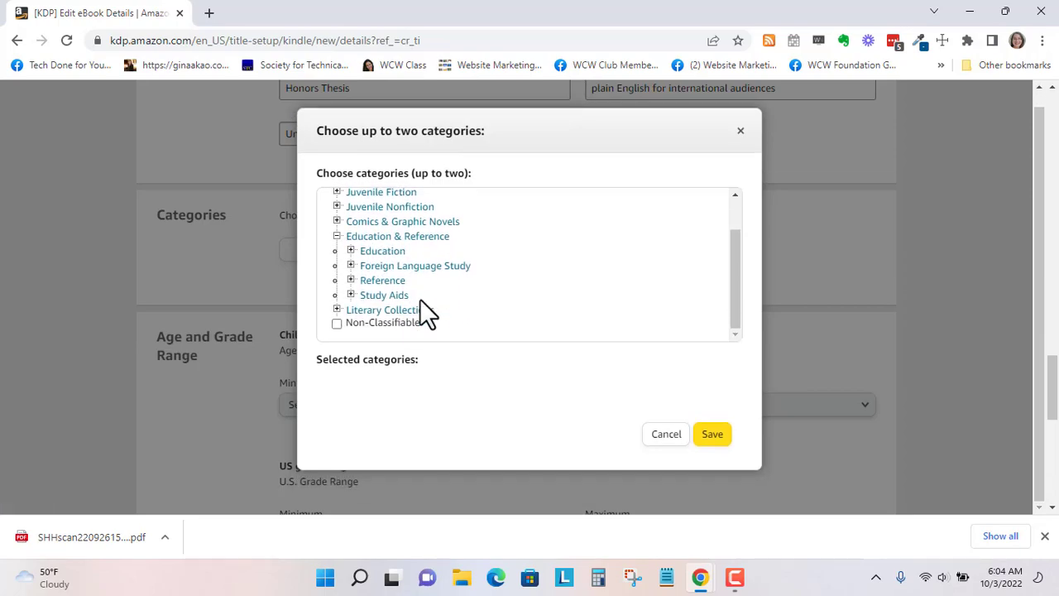
click(351, 252)
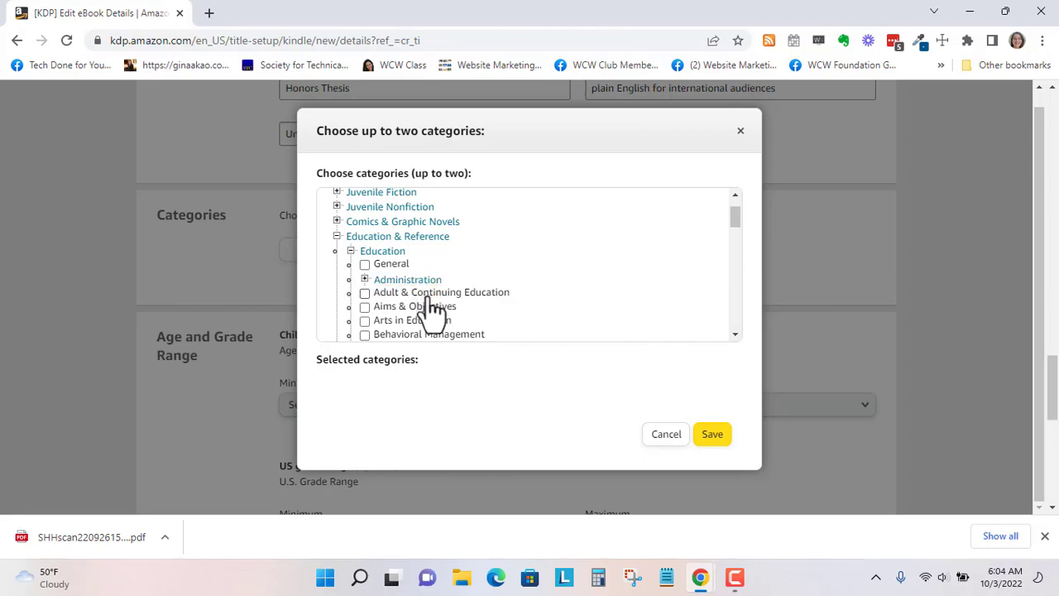
- Tick Research under Education & Reference > Education as the first category
scroll(432, 311, down, 2)
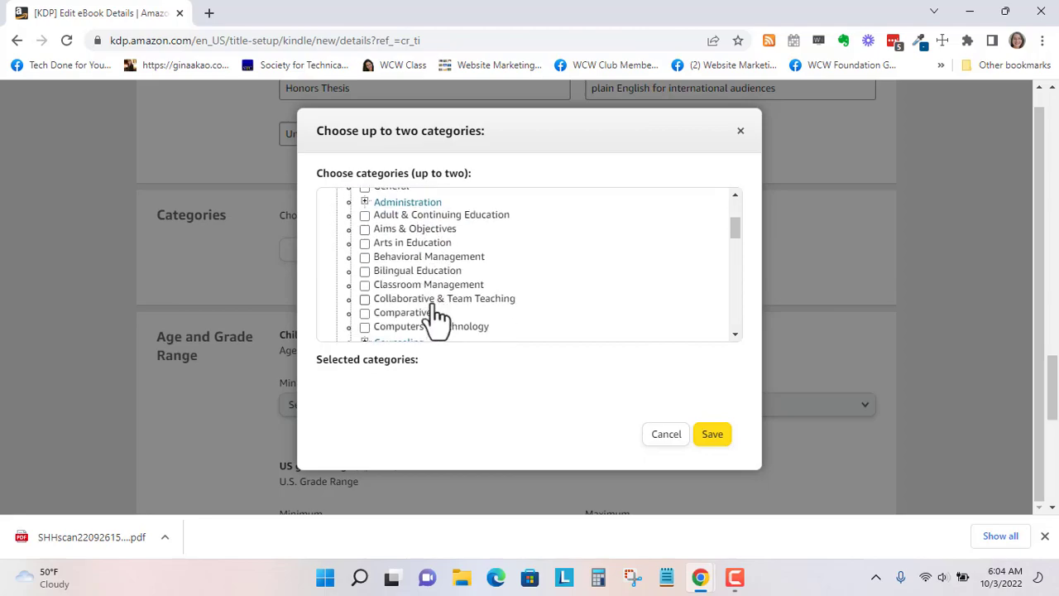
scroll(432, 315, down, 2)
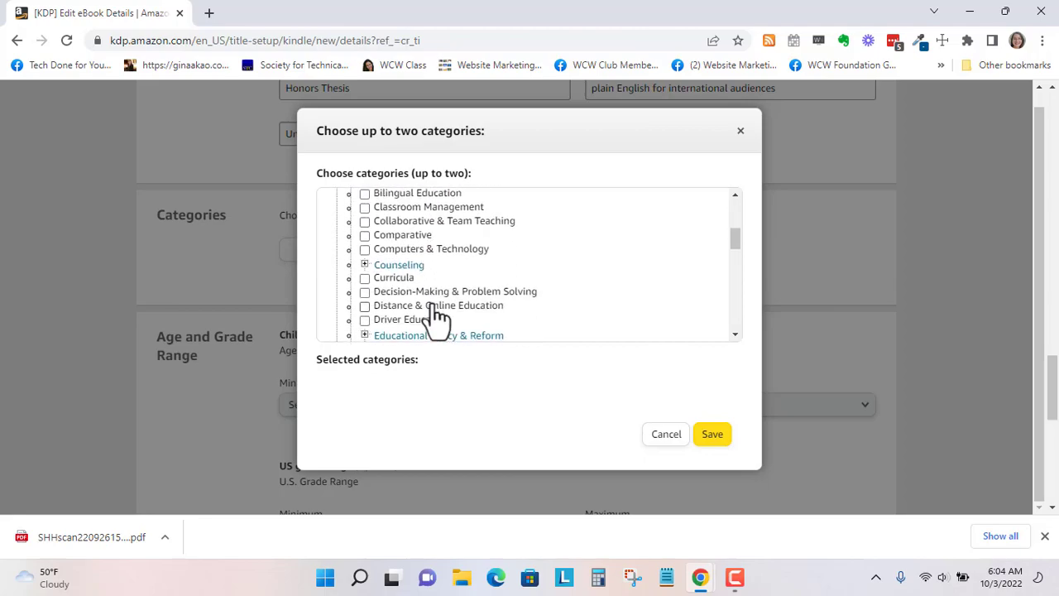
scroll(436, 317, down, 2)
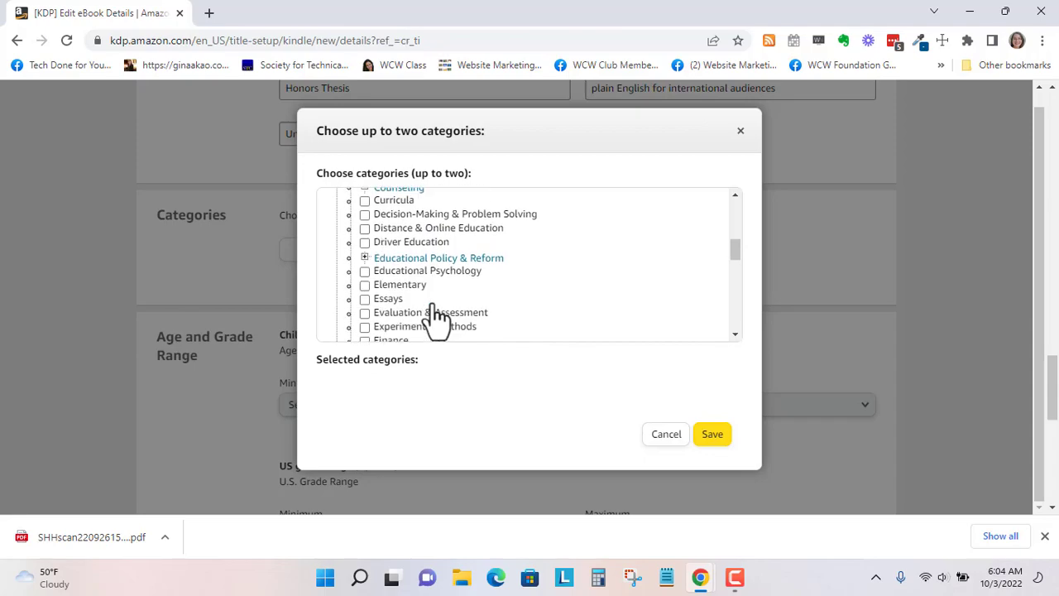
scroll(436, 316, down, 2)
scroll(436, 317, down, 2)
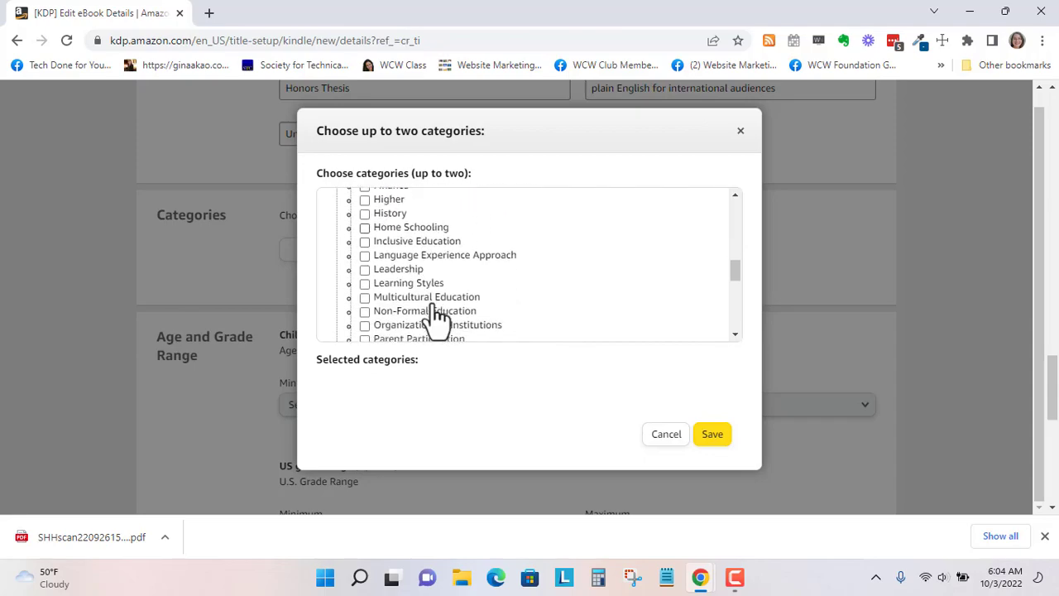
scroll(437, 317, down, 6)
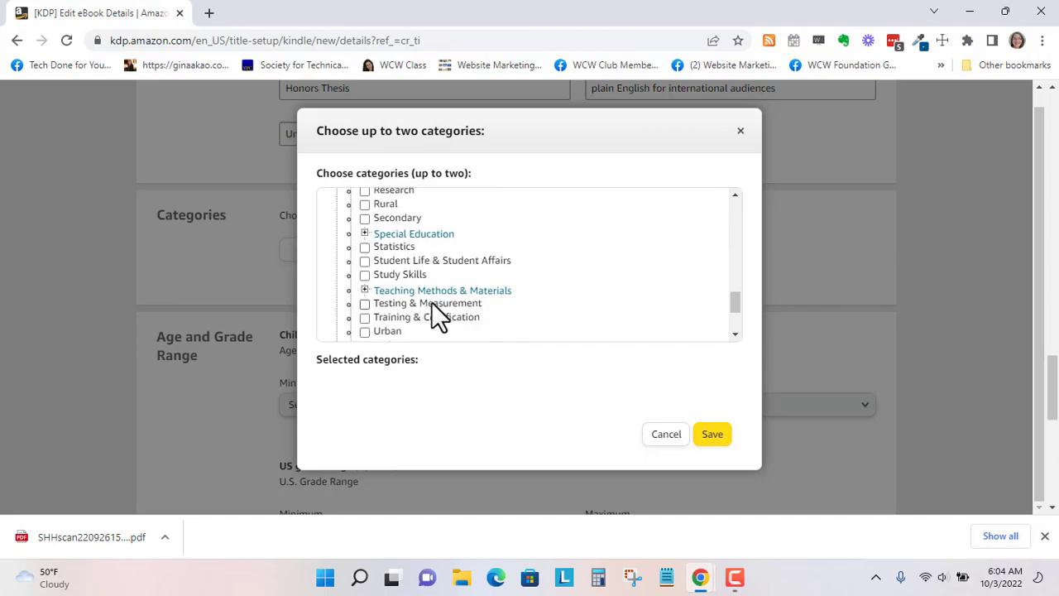
scroll(431, 303, down, 2)
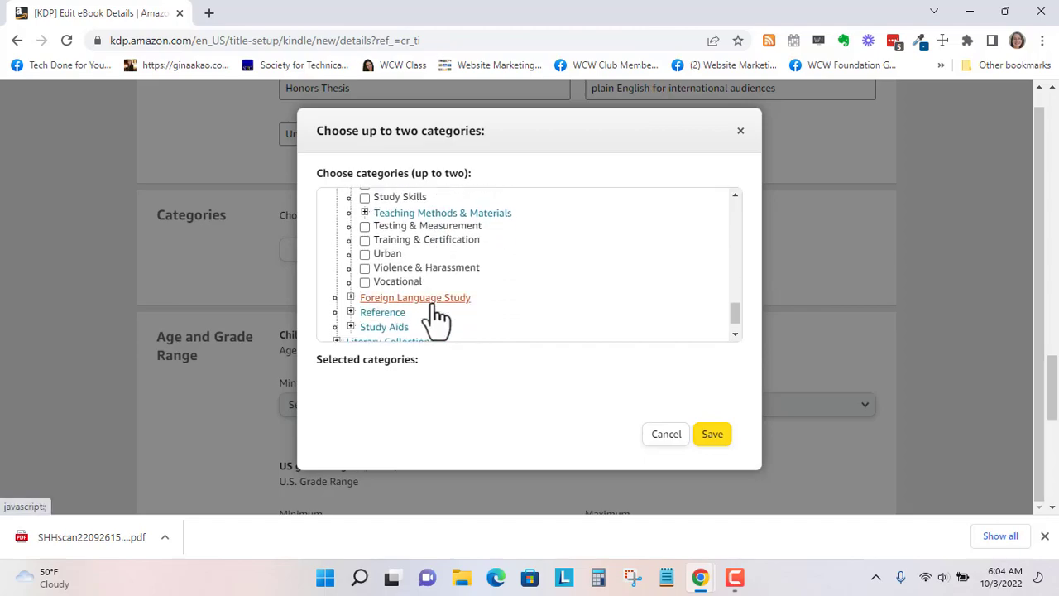
scroll(440, 248, up, 2)
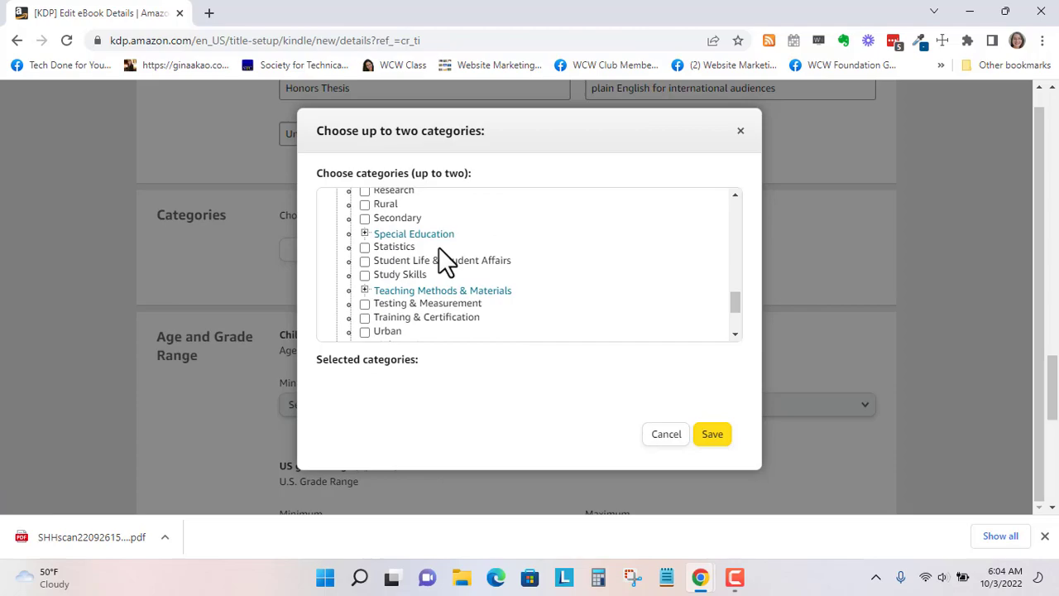
scroll(439, 246, up, 2)
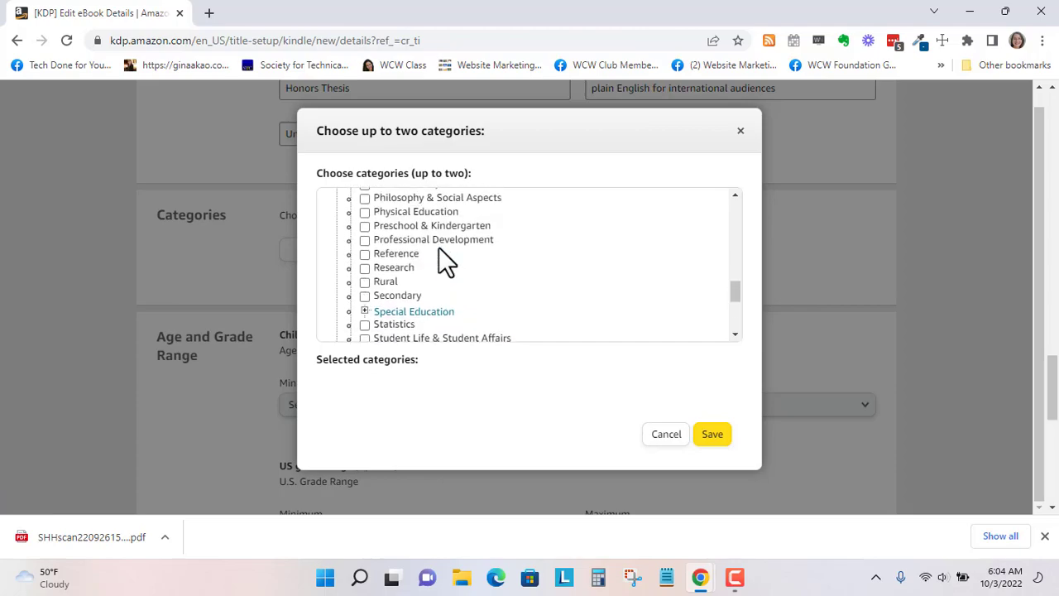
click(365, 268)
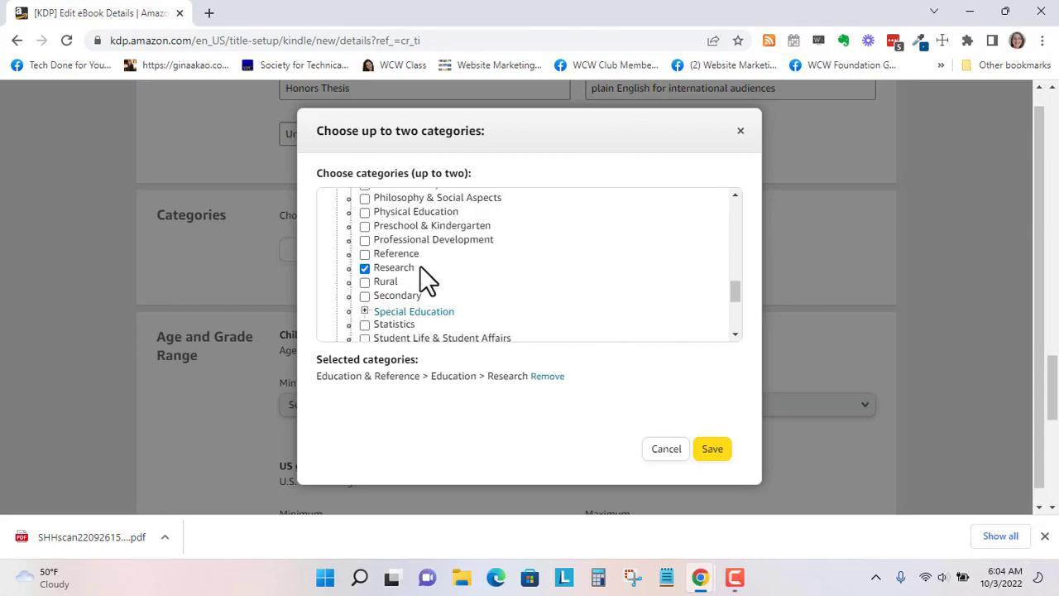
scroll(420, 265, down, 5)
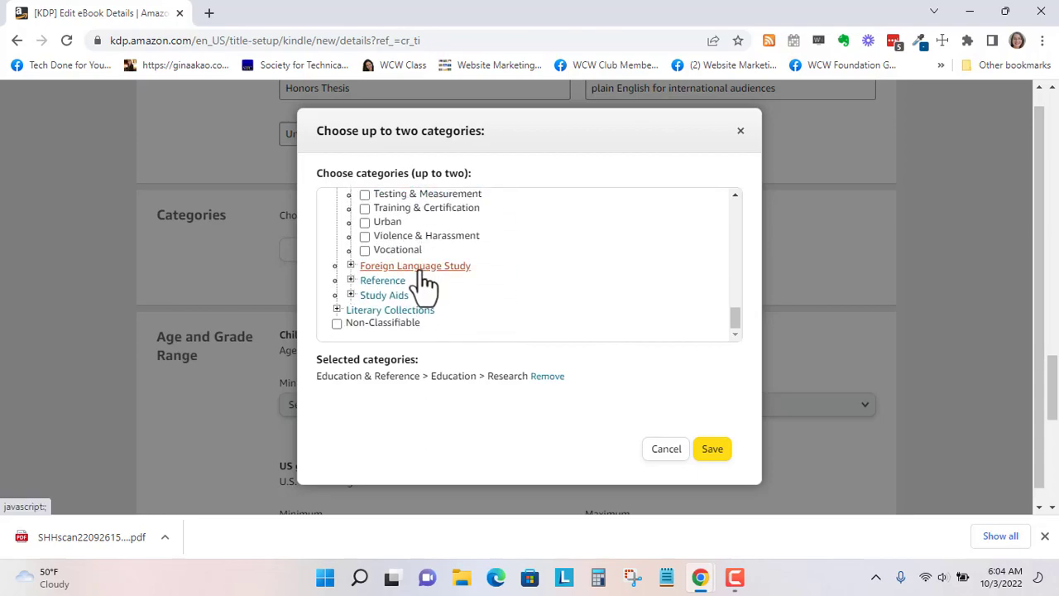
- Save the Research category, reopen the chooser and expand Literary Collections
click(711, 452)
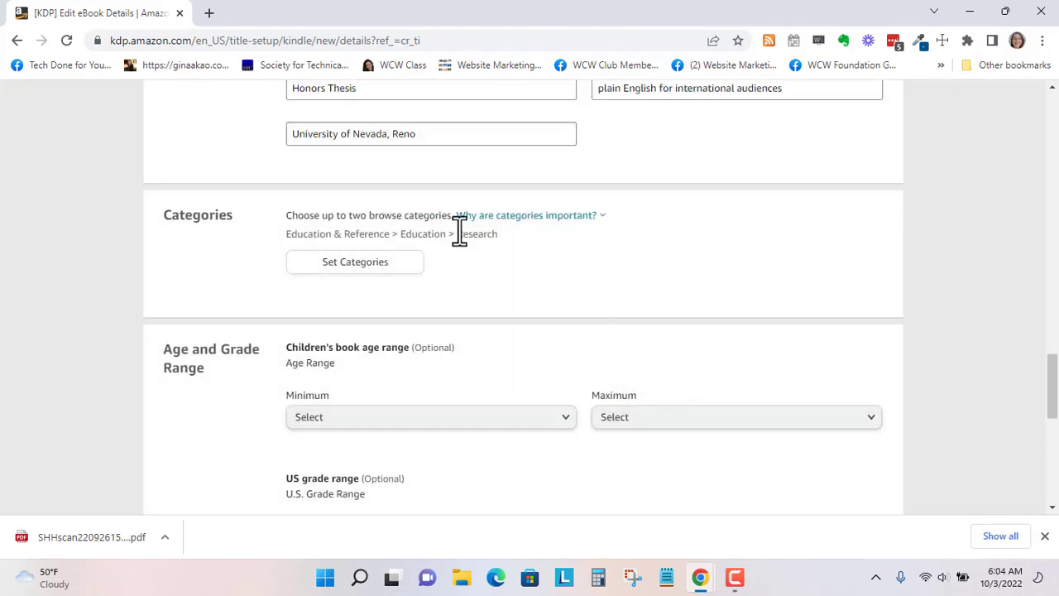
click(365, 267)
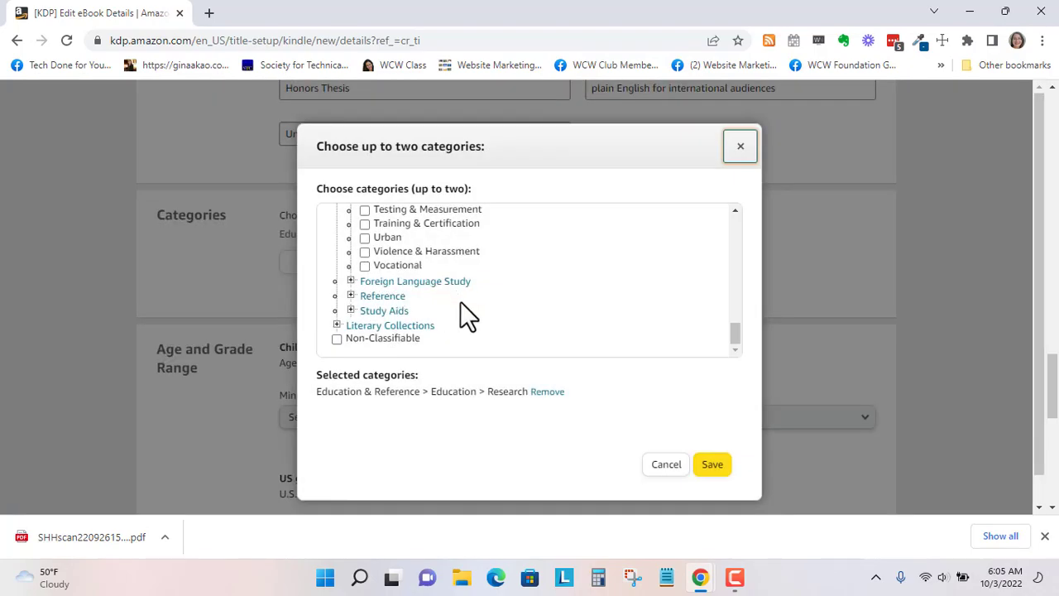
click(337, 325)
scroll(448, 324, down, 2)
scroll(448, 324, up, 2)
scroll(447, 324, down, 1)
scroll(448, 324, down, 2)
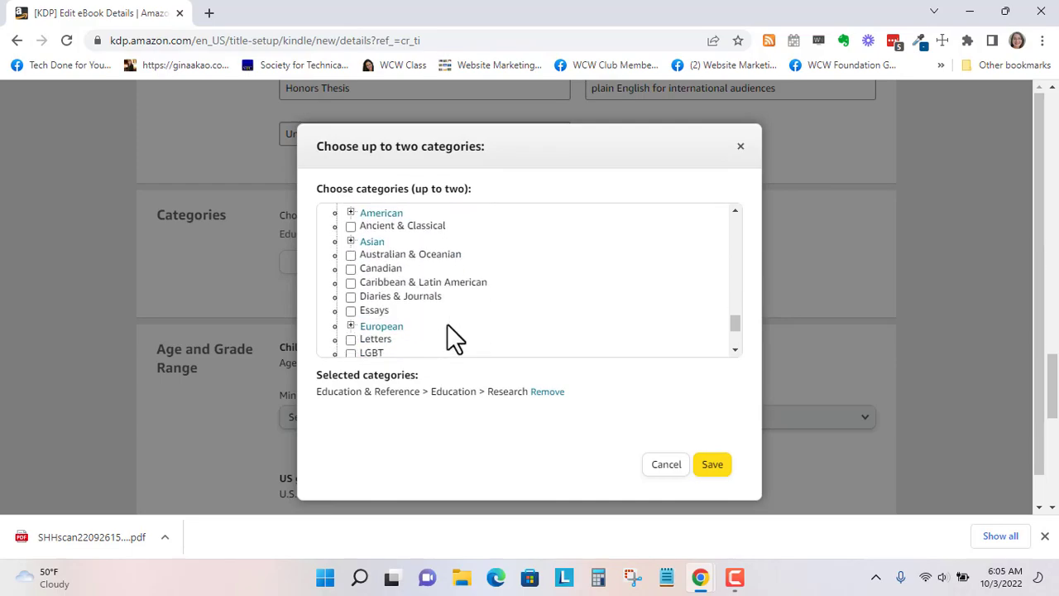
scroll(447, 324, down, 2)
scroll(446, 324, down, 1)
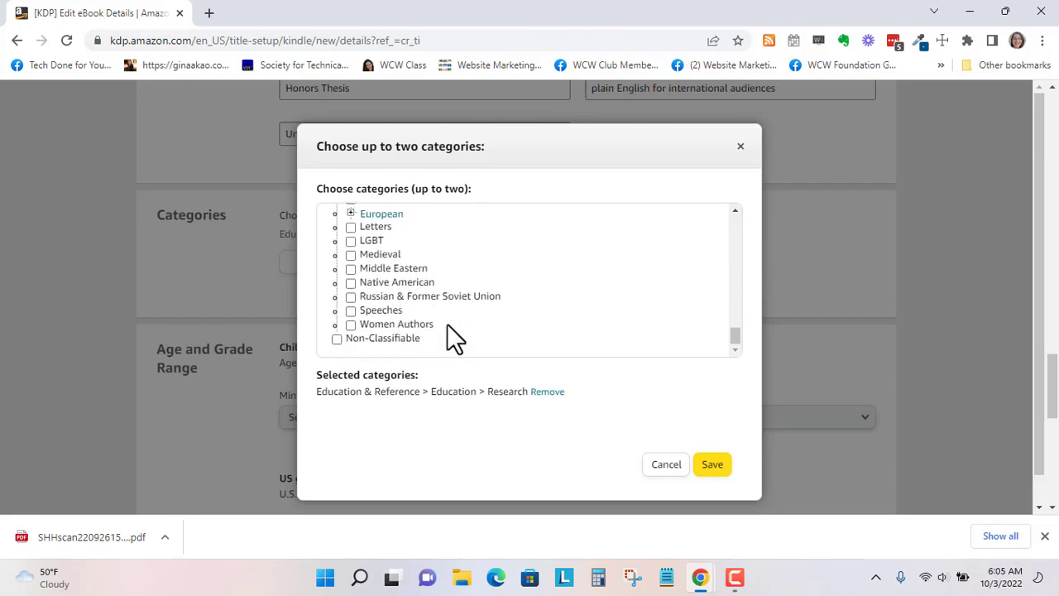
scroll(447, 324, down, 1)
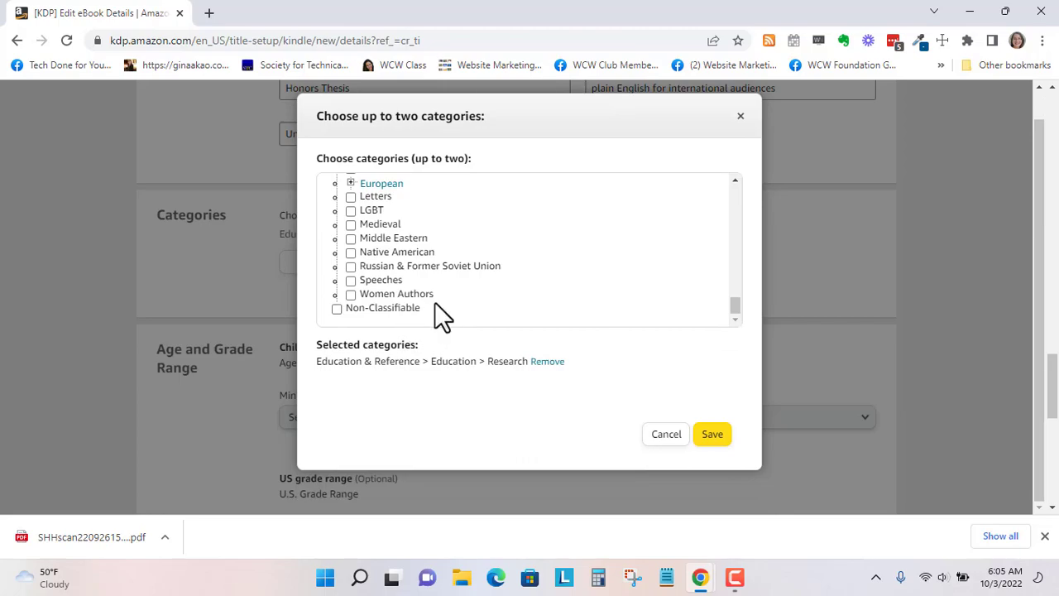
- Scroll back up and browse the Education > Administration subcategories
scroll(436, 302, up, 6)
scroll(436, 303, up, 2)
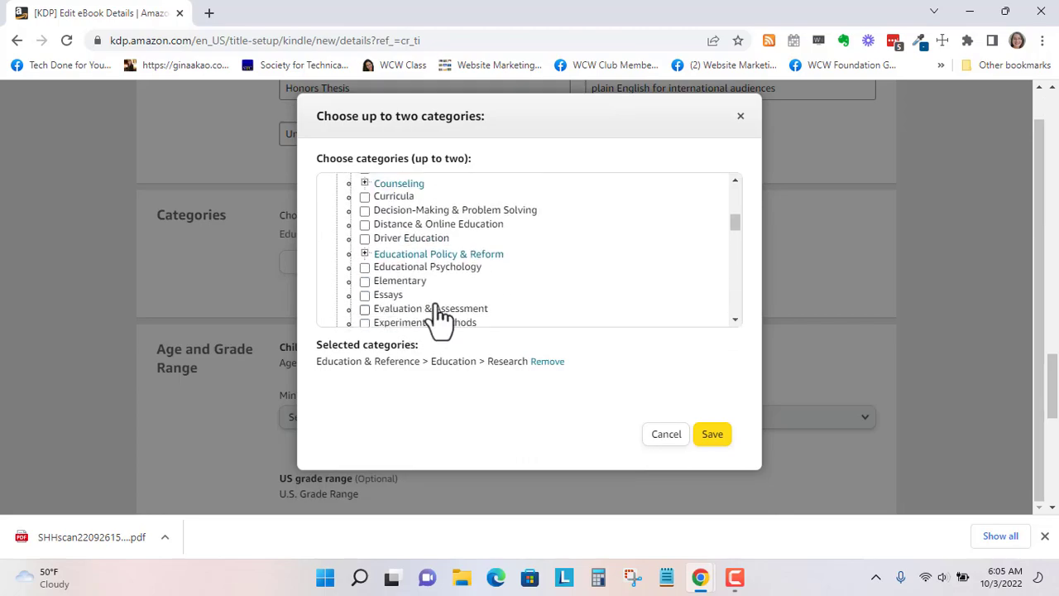
scroll(439, 317, up, 2)
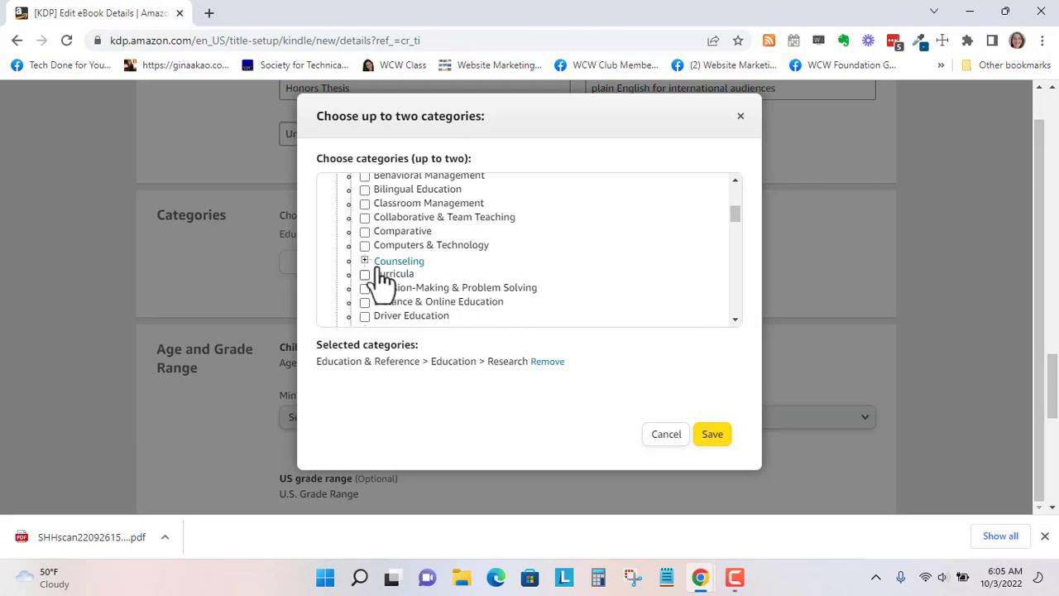
scroll(443, 271, up, 2)
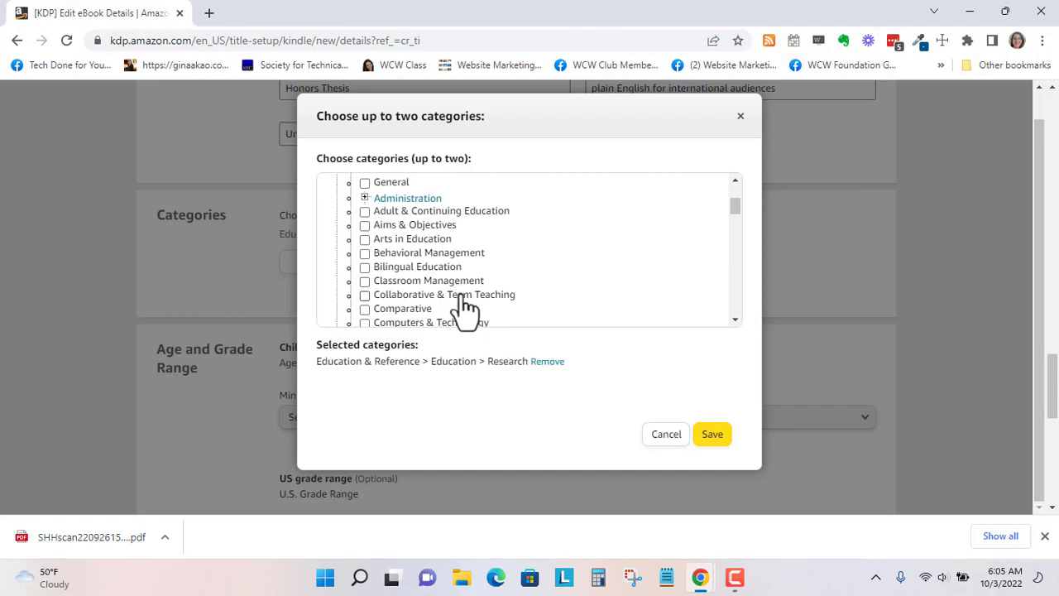
scroll(494, 306, up, 1)
scroll(493, 306, up, 2)
click(367, 277)
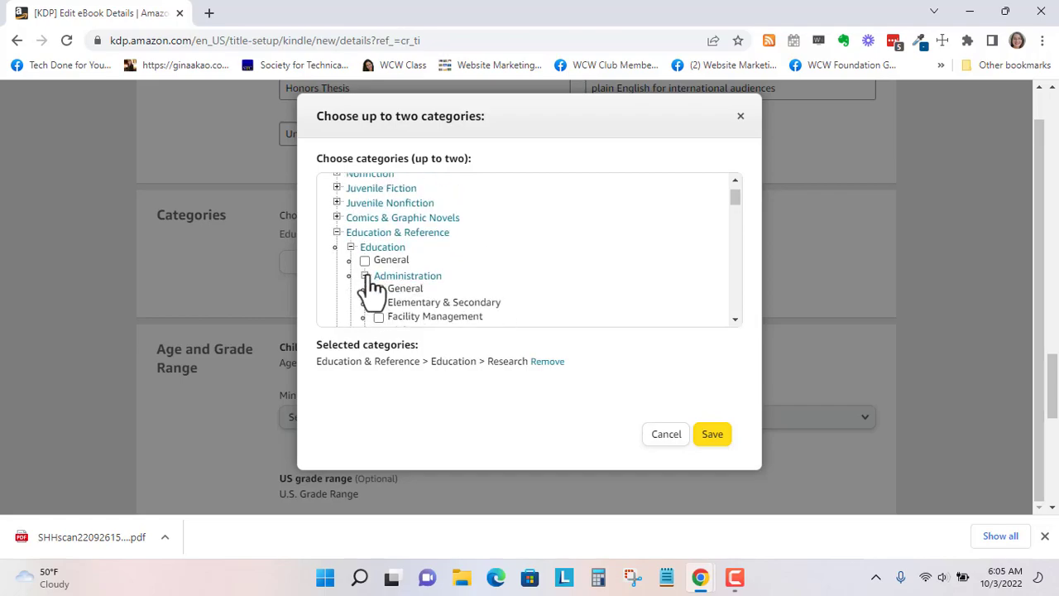
scroll(459, 281, down, 2)
scroll(465, 294, up, 3)
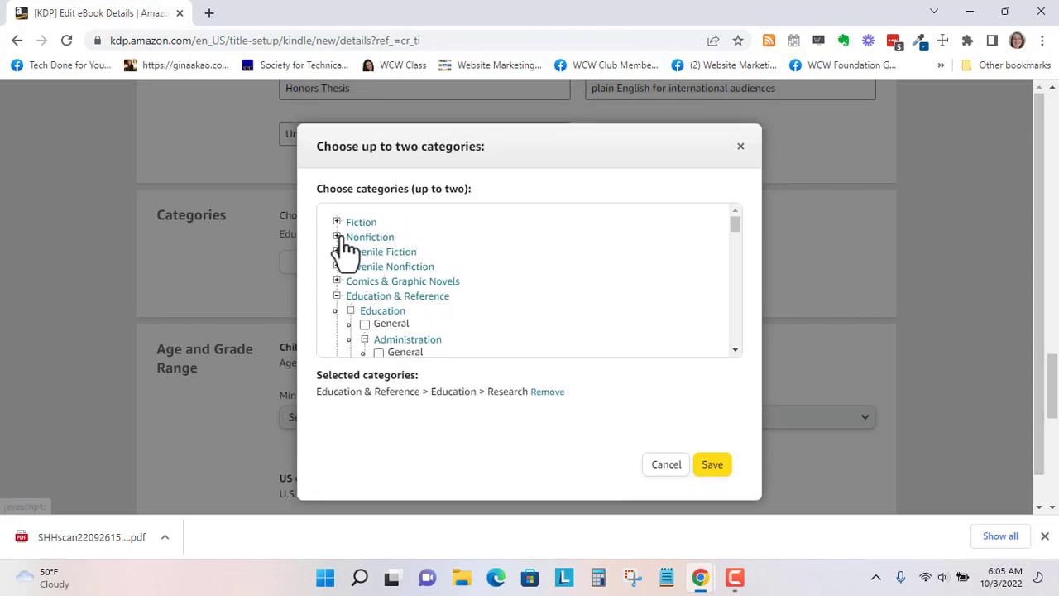
- Expand Nonfiction > Law and browse its subcategories
click(335, 237)
scroll(387, 268, down, 4)
scroll(406, 322, down, 2)
scroll(408, 320, down, 2)
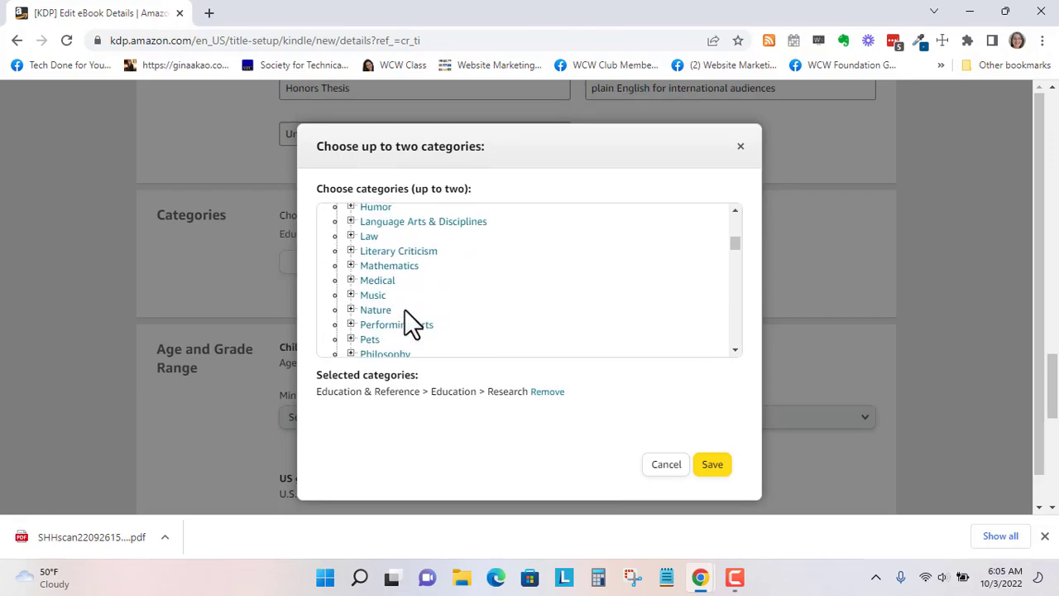
click(351, 235)
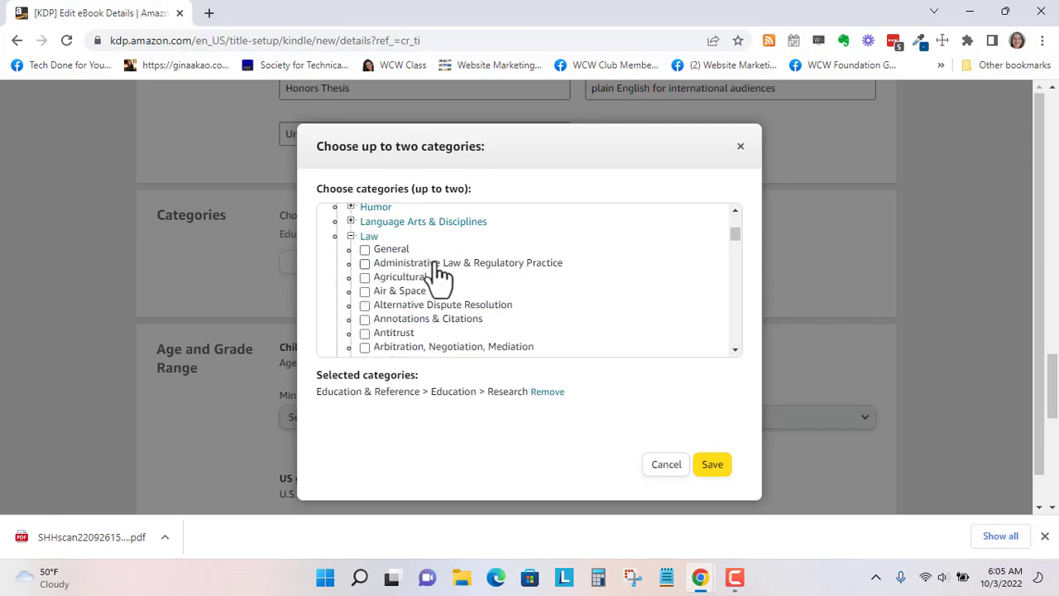
scroll(439, 279, down, 3)
scroll(447, 290, down, 2)
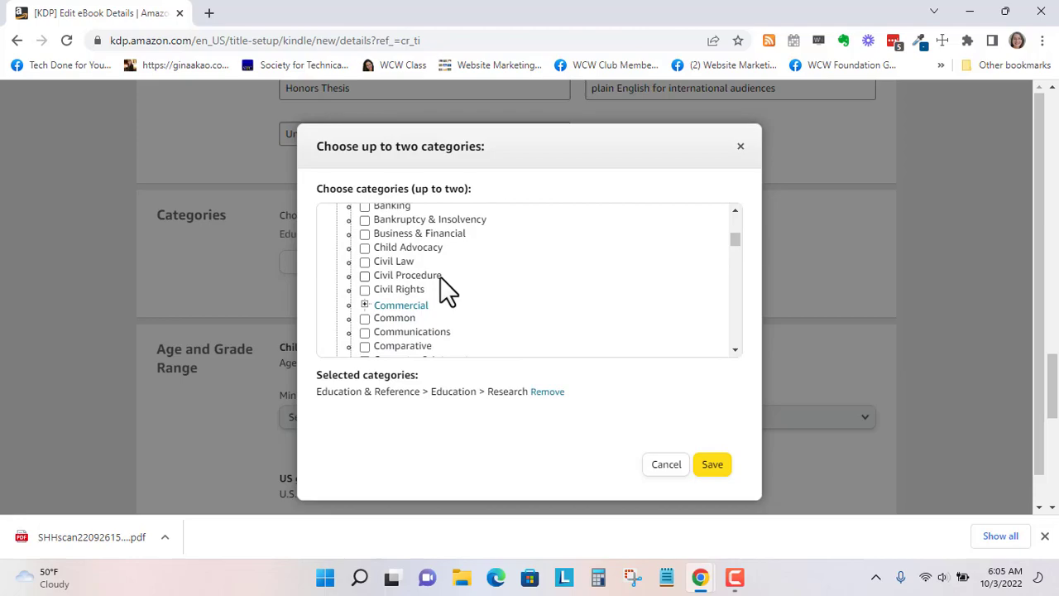
scroll(443, 281, down, 9)
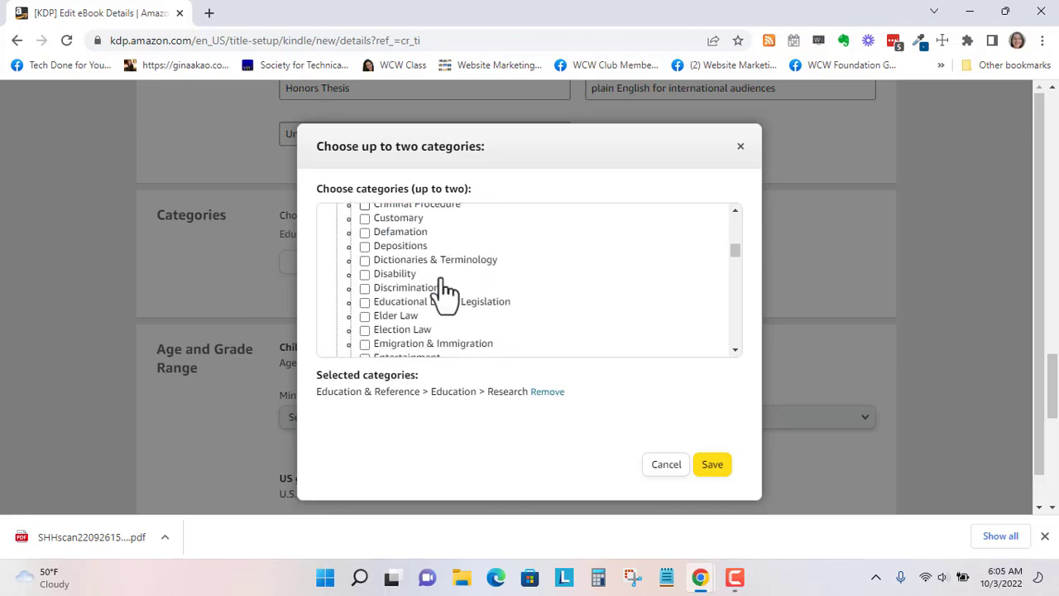
scroll(443, 281, down, 3)
scroll(441, 278, down, 3)
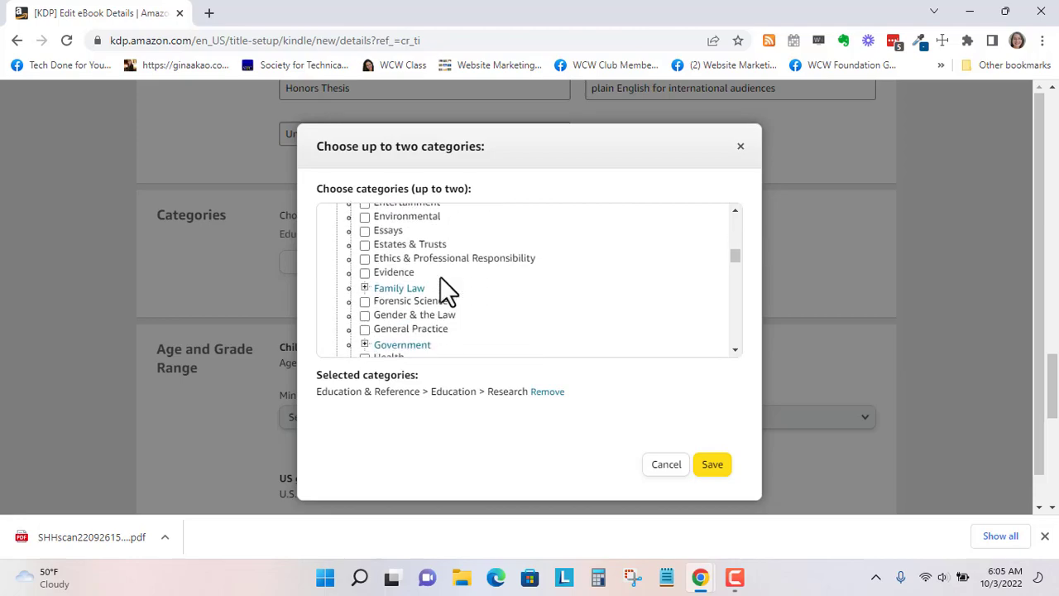
scroll(441, 278, down, 3)
scroll(440, 276, down, 3)
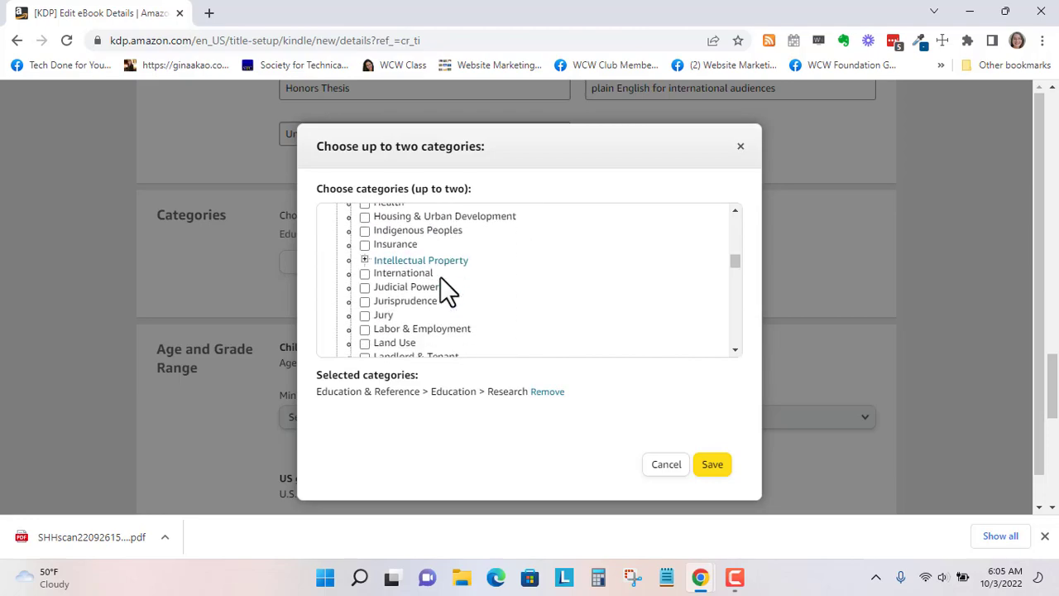
scroll(441, 276, down, 3)
scroll(440, 276, down, 9)
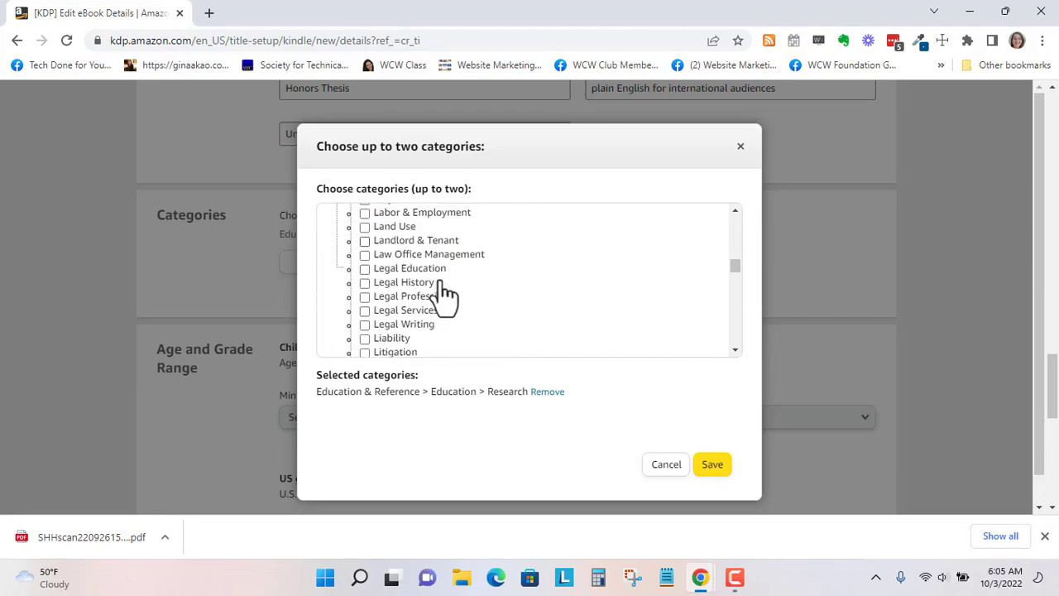
scroll(439, 278, down, 8)
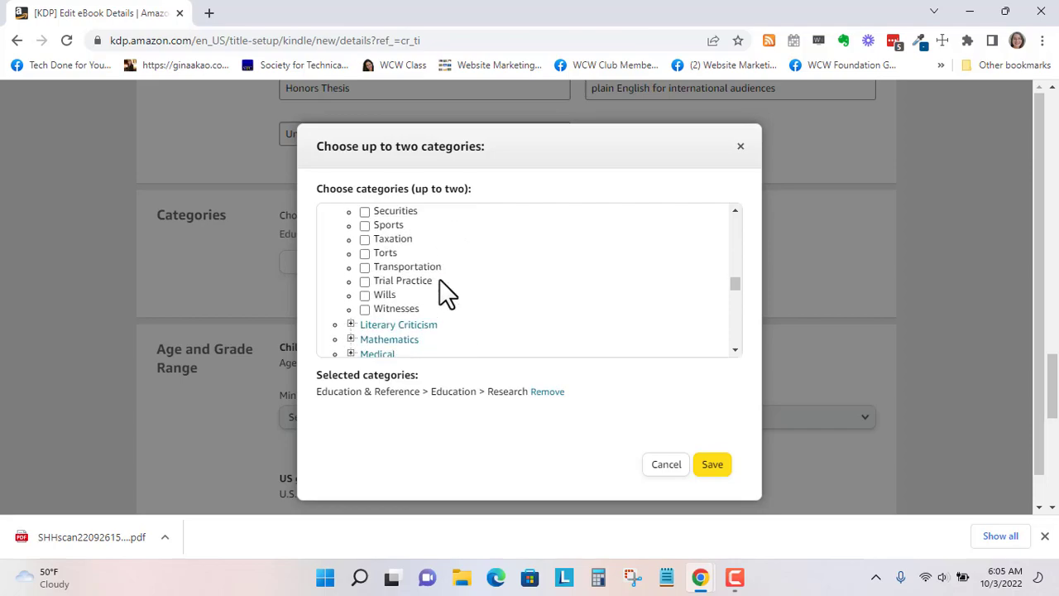
scroll(440, 279, down, 1)
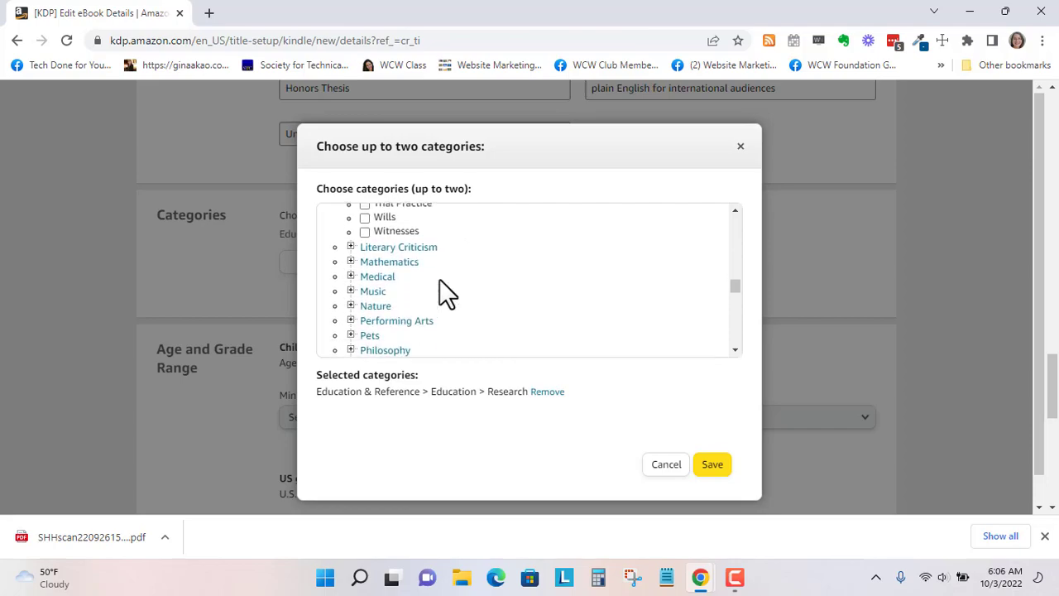
- Tick Research under Nonfiction > Law as the second category
click(351, 248)
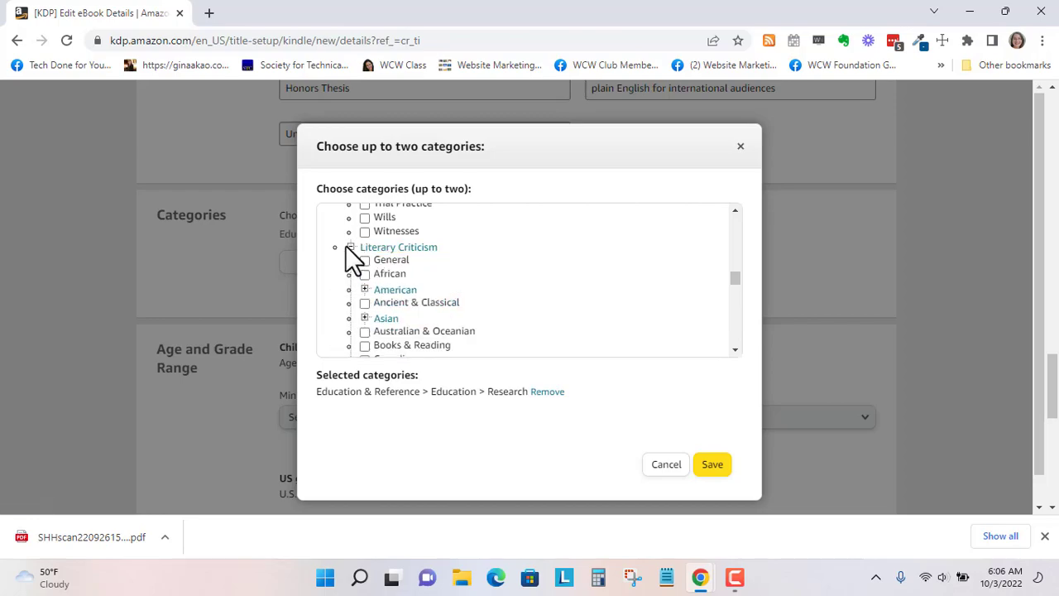
click(351, 248)
scroll(440, 266, up, 1)
scroll(443, 281, up, 3)
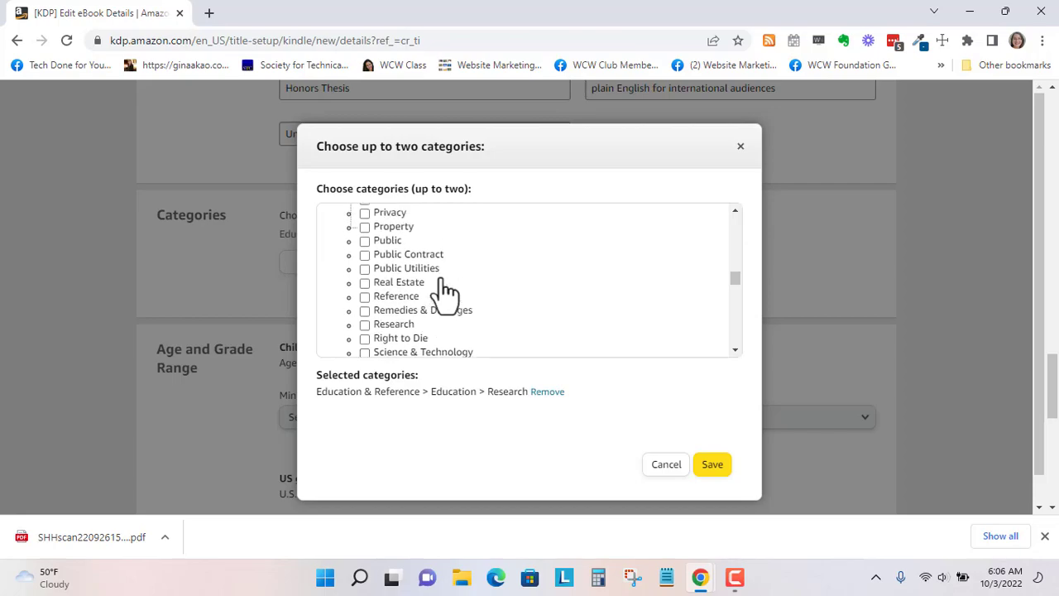
click(365, 325)
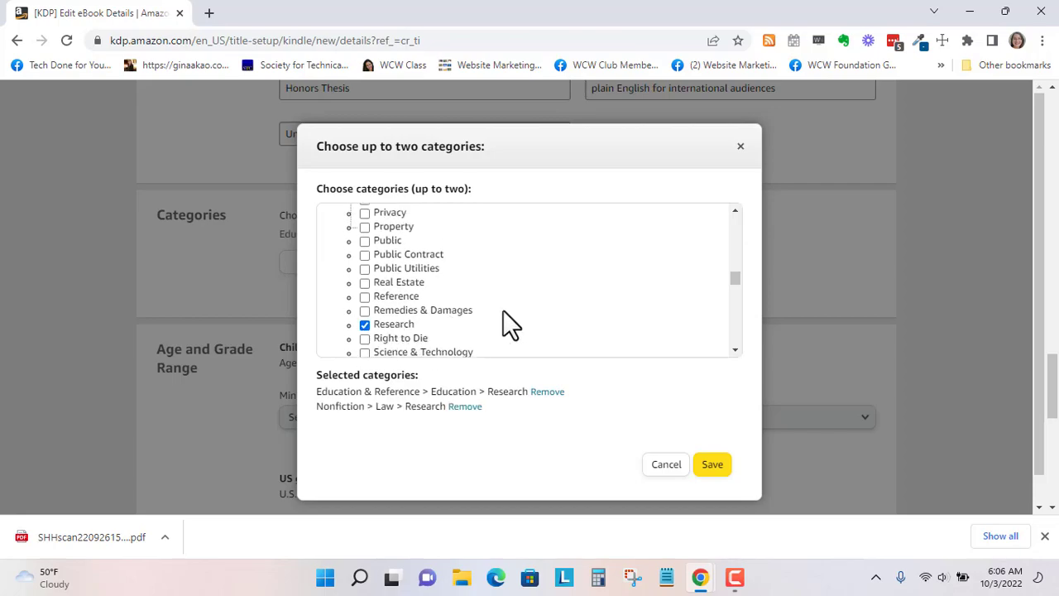
scroll(504, 311, down, 1)
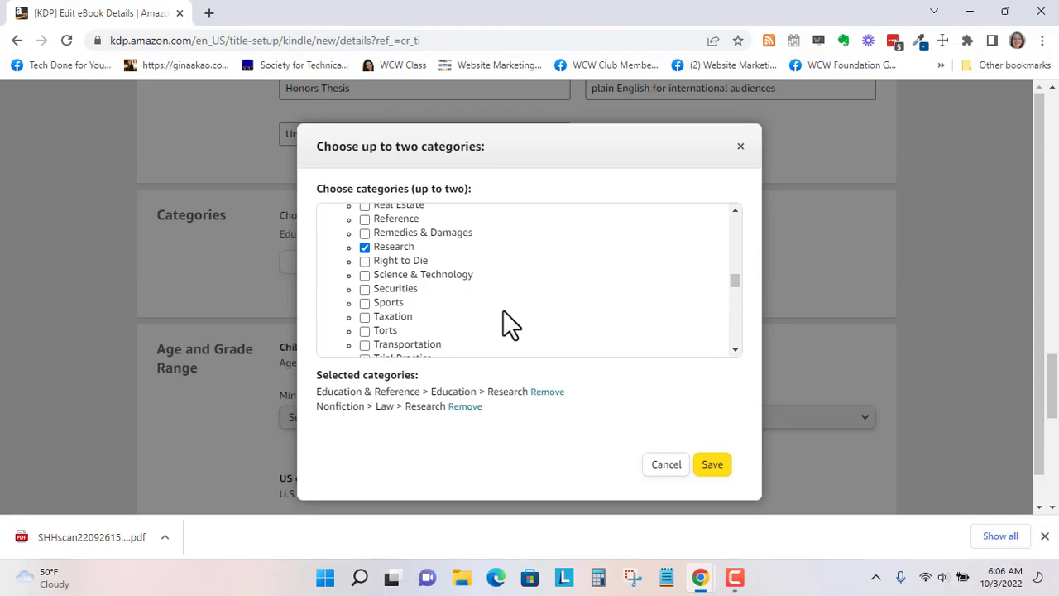
- Save both categories, leave reader age and grade unset, and continue to eBook content
click(711, 468)
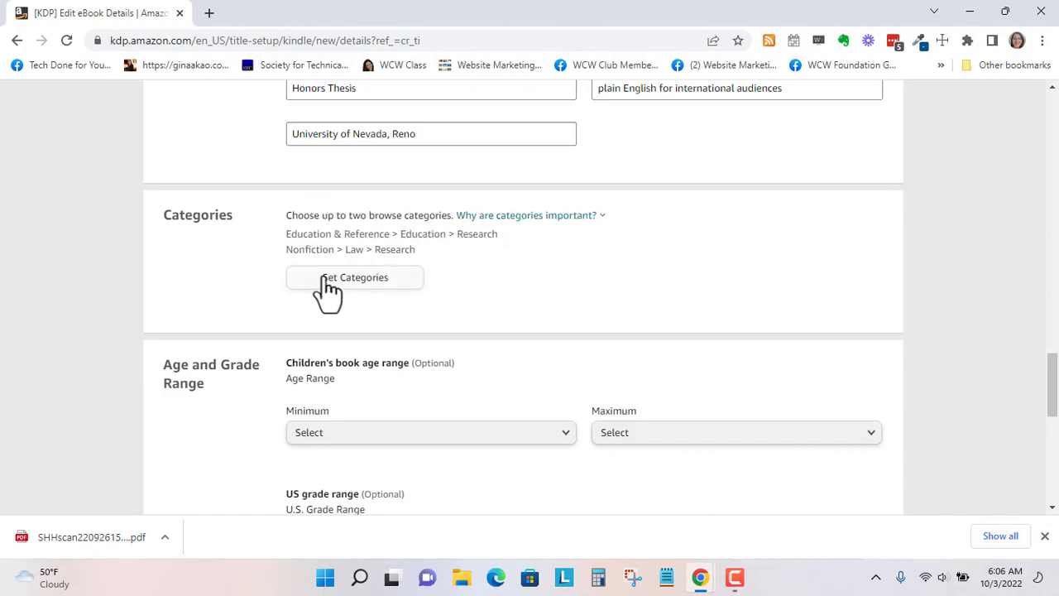
scroll(433, 273, down, 3)
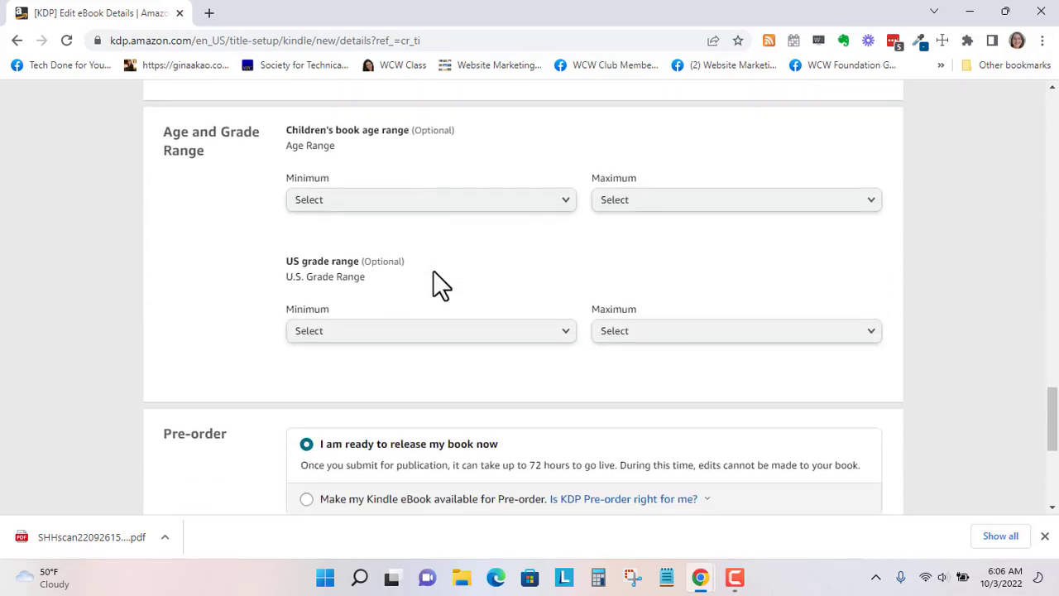
click(556, 203)
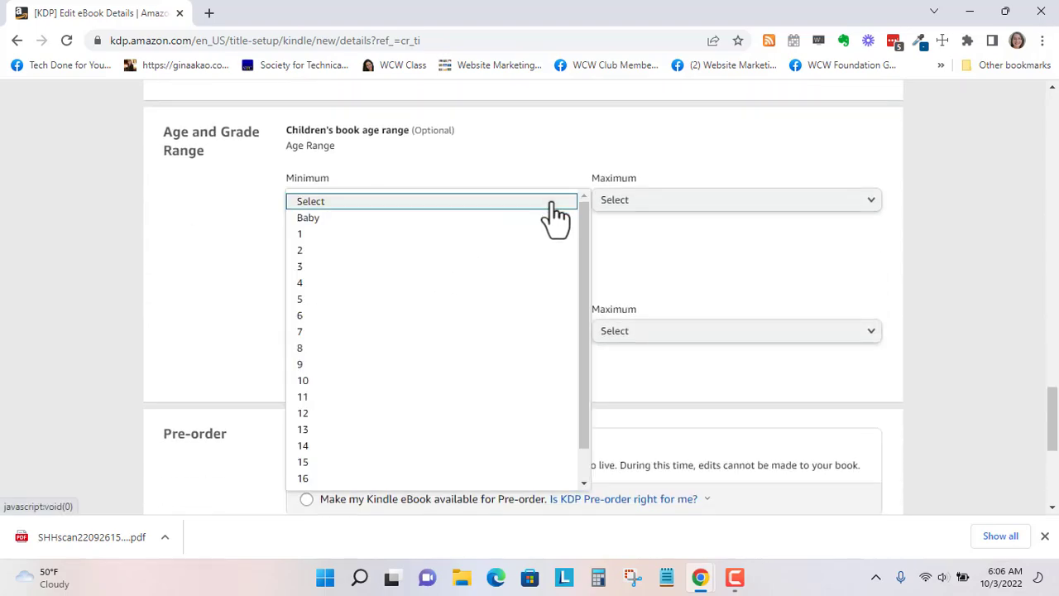
click(512, 155)
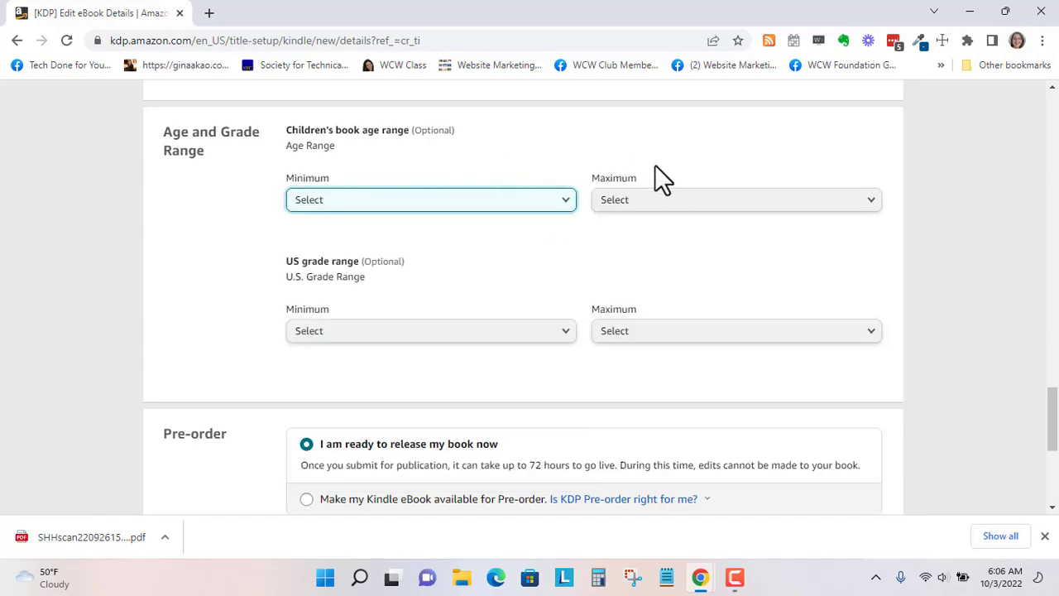
scroll(596, 244, down, 1)
scroll(567, 272, down, 1)
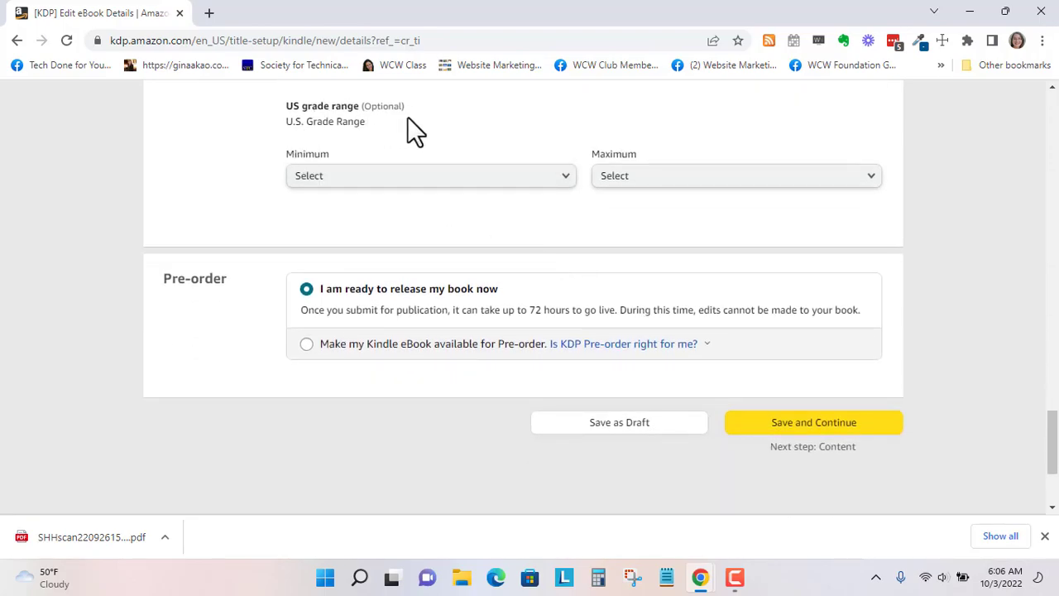
click(561, 190)
click(566, 194)
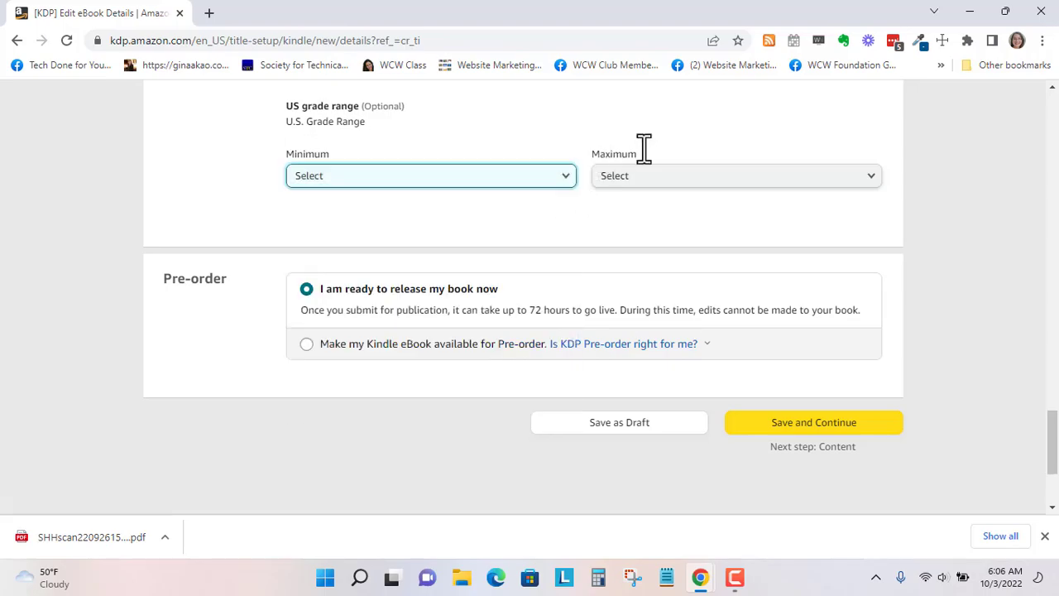
scroll(608, 231, down, 1)
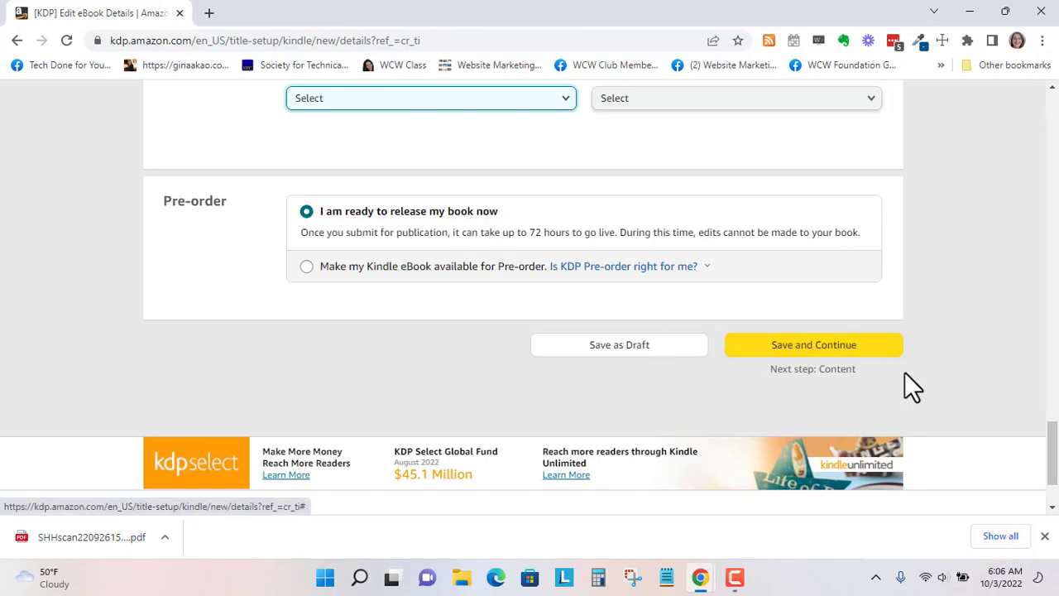
click(838, 347)
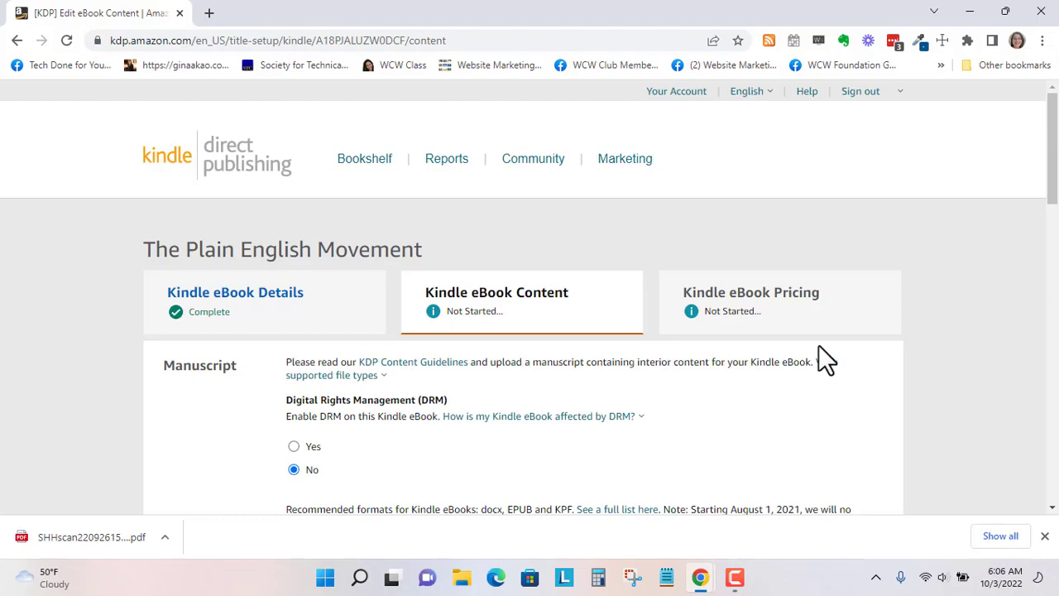
- Enable DRM for the eBook by selecting Yes
scroll(819, 344, down, 2)
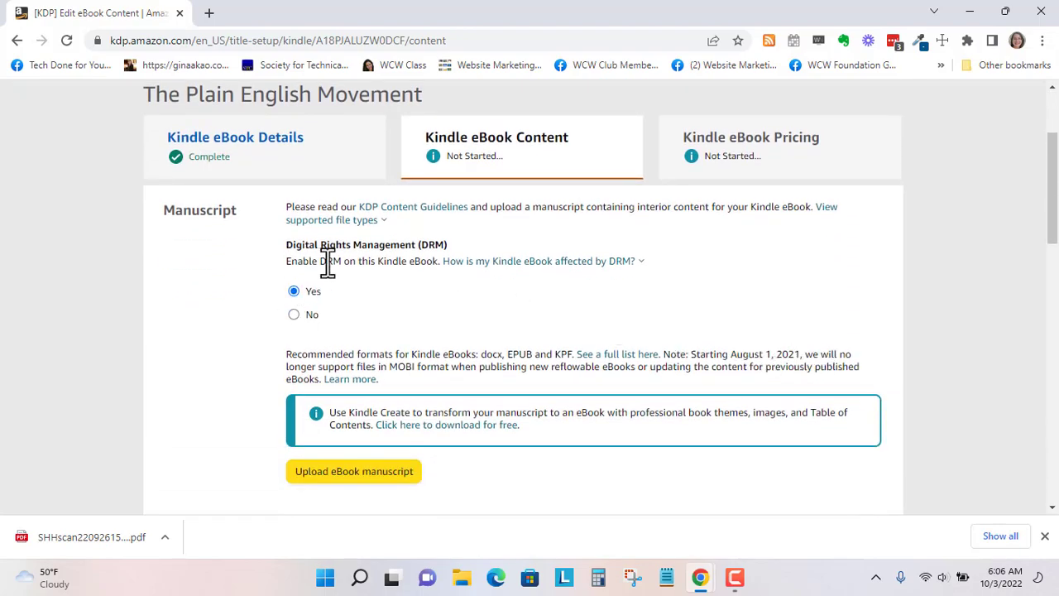
click(595, 263)
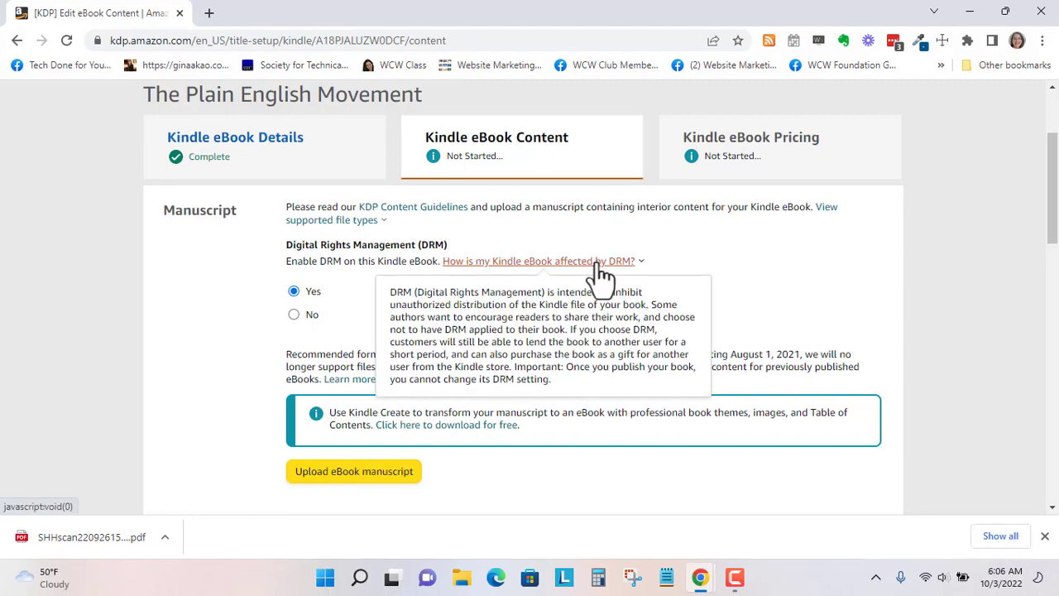
scroll(753, 278, down, 3)
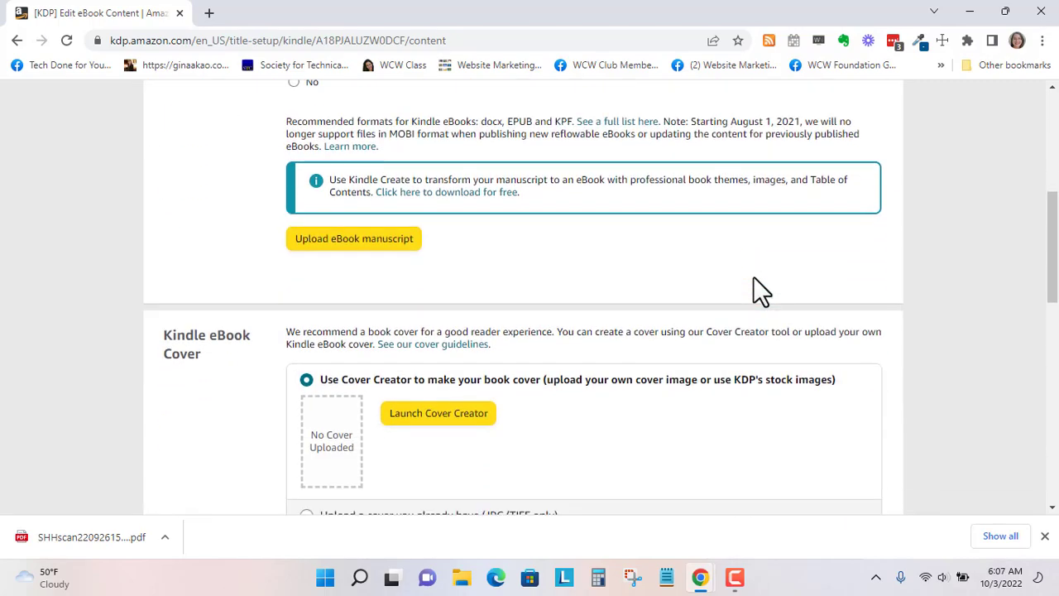
- Upload The Plain English Movement PDF from Downloads as the manuscript, continuing with the PDF
click(373, 240)
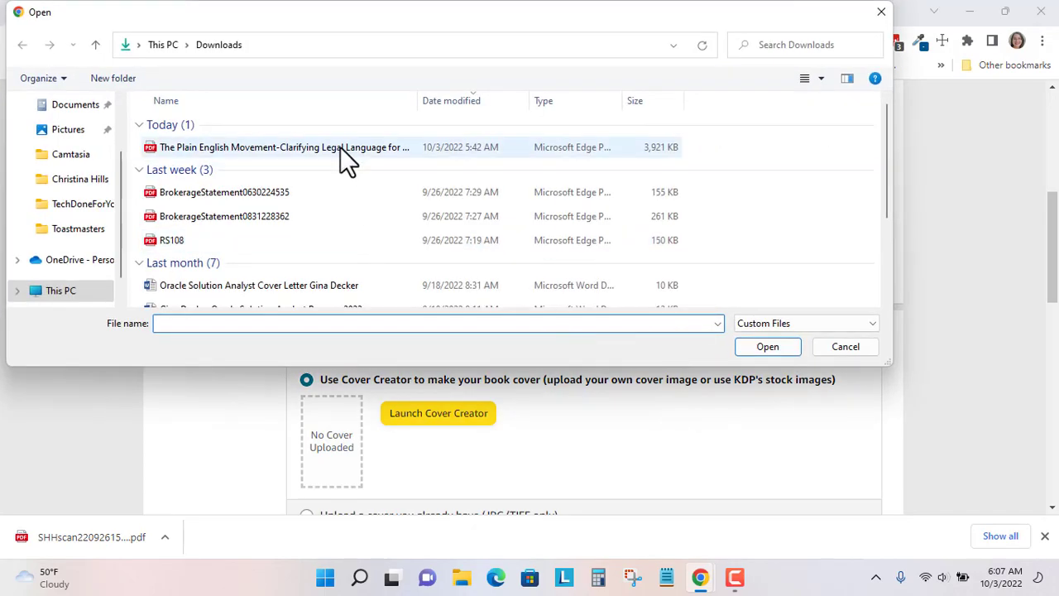
click(340, 146)
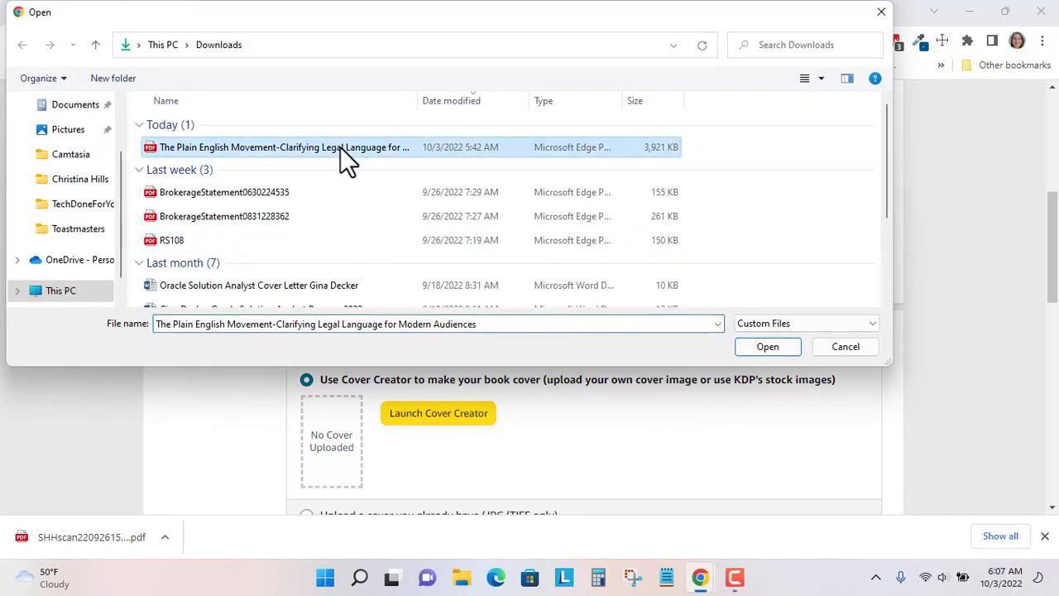
click(766, 347)
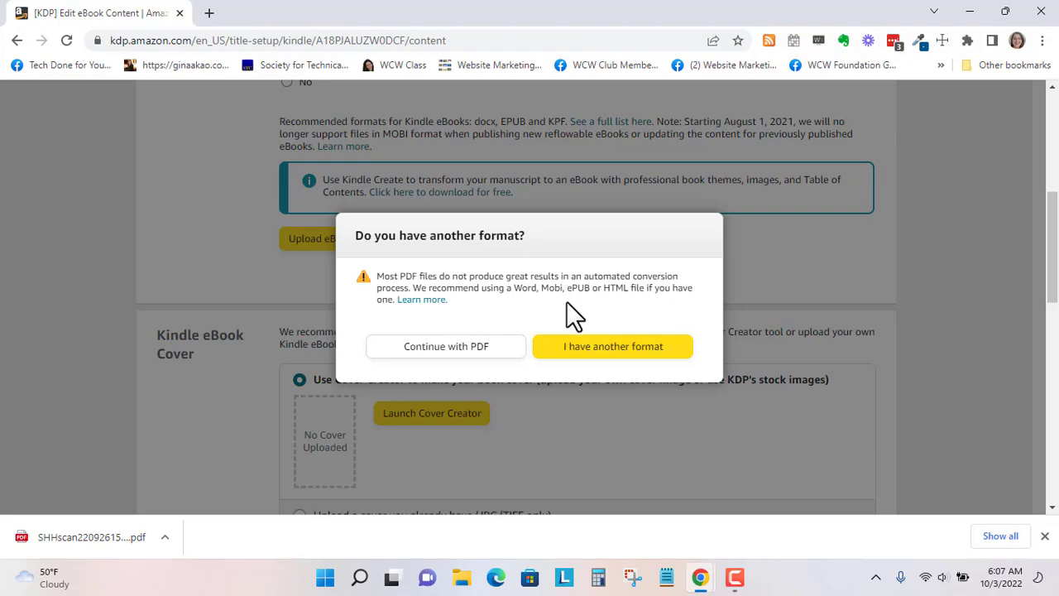
click(488, 348)
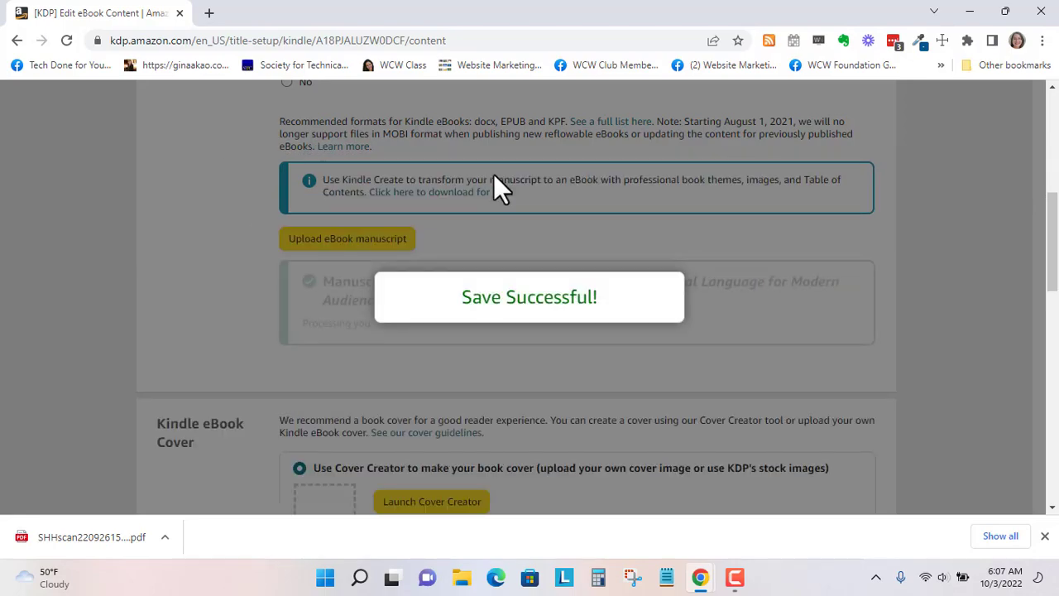
scroll(579, 298, down, 2)
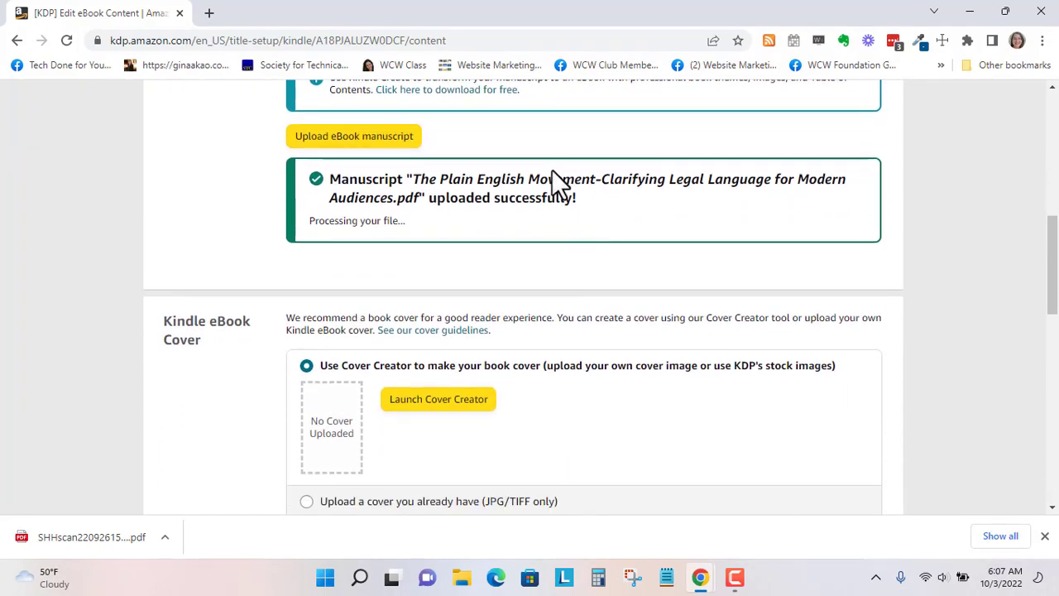
scroll(538, 315, down, 2)
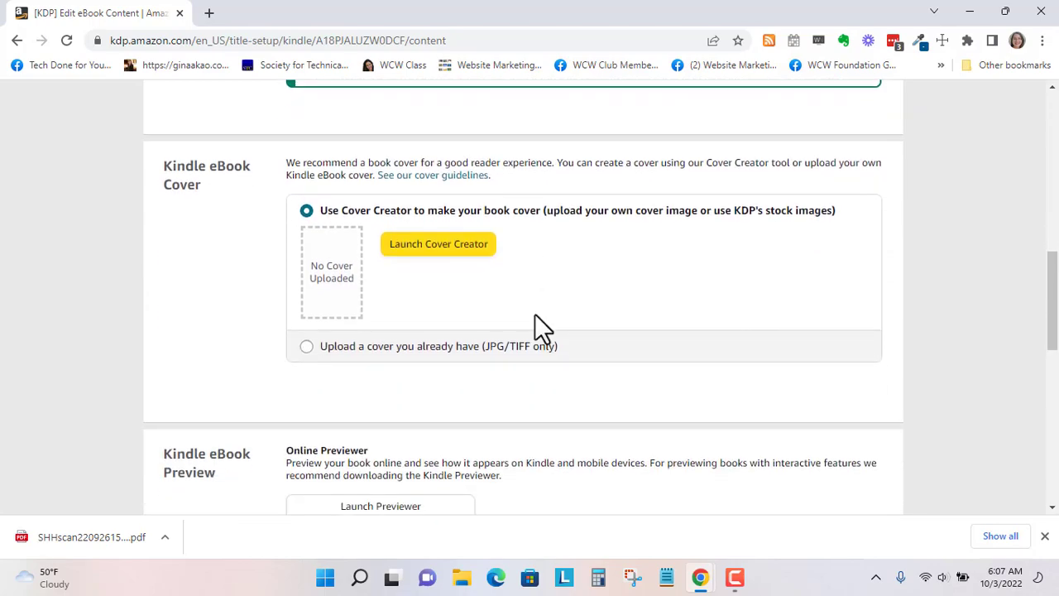
- Launch Cover Creator, tick 'Don't show me this again' on the guide, and continue
click(472, 250)
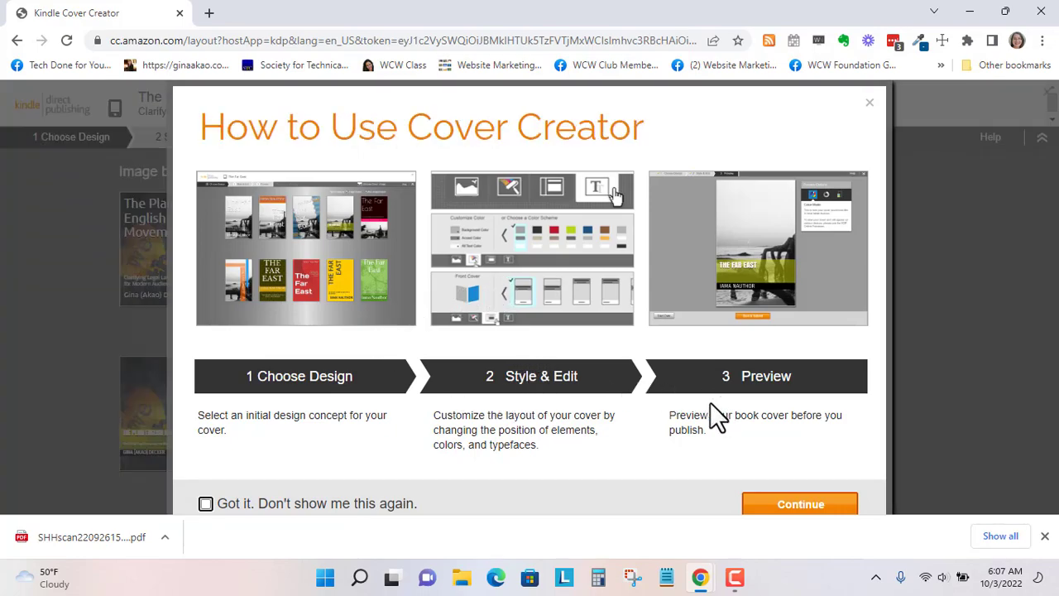
click(205, 504)
click(797, 506)
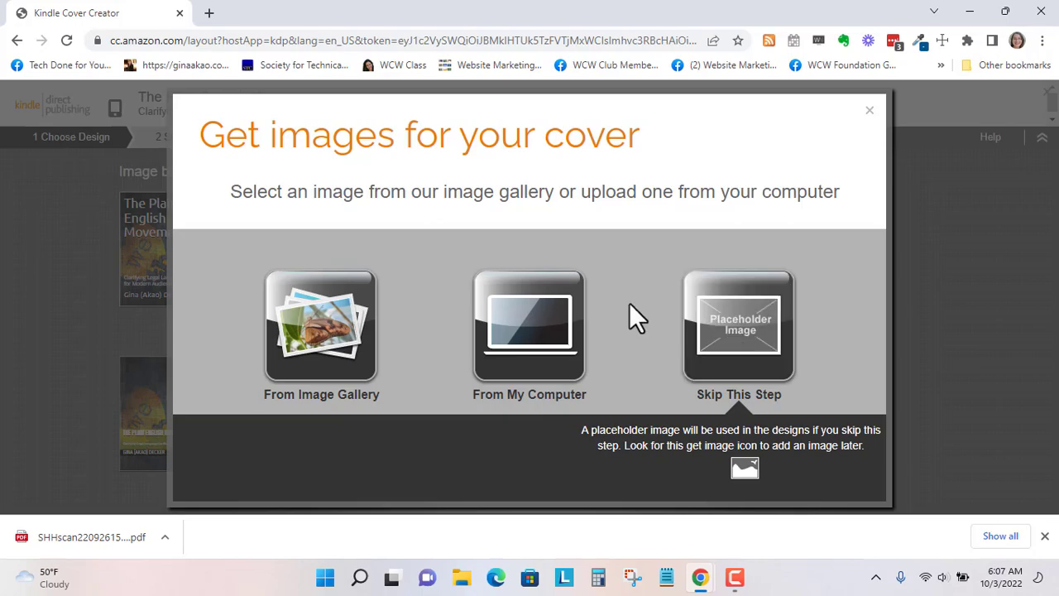
- Search the Image Gallery for 'English', then 'plain', and browse the results
click(321, 318)
click(666, 118)
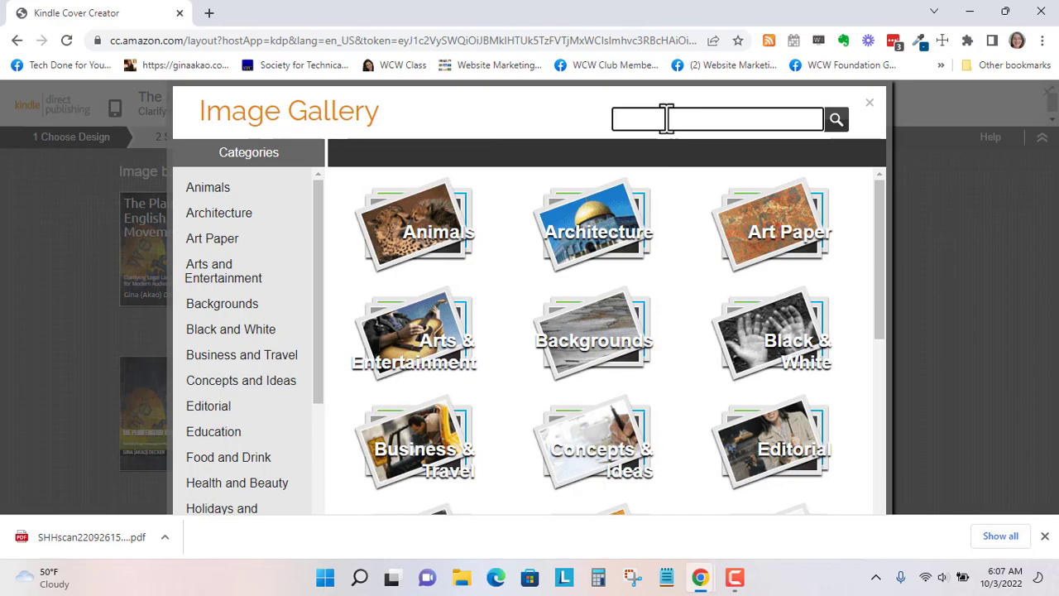
text(English)
key(Return)
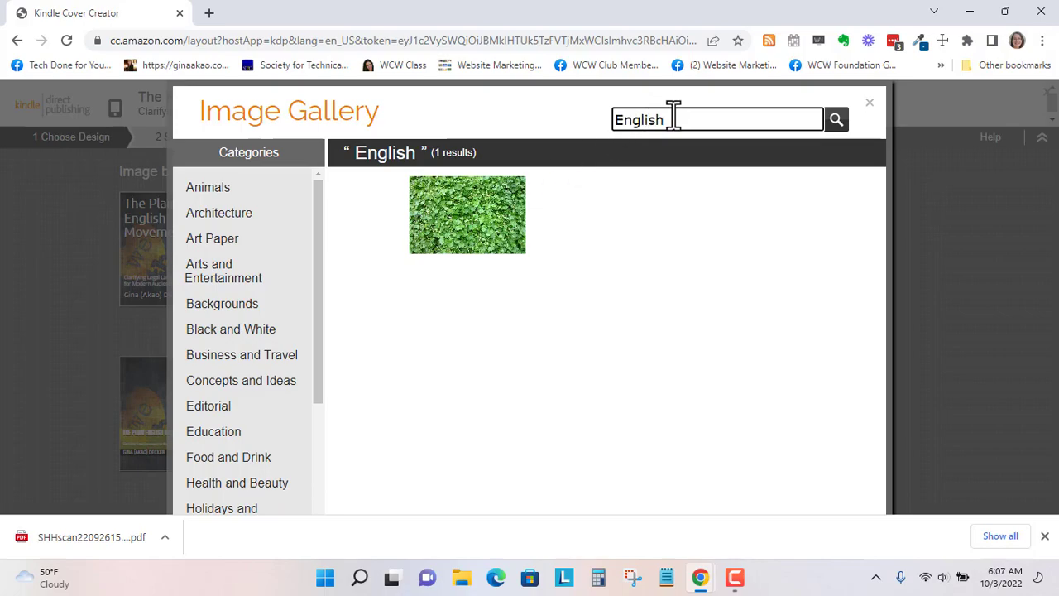
drag(675, 118, 580, 109)
text(plain)
key(Return)
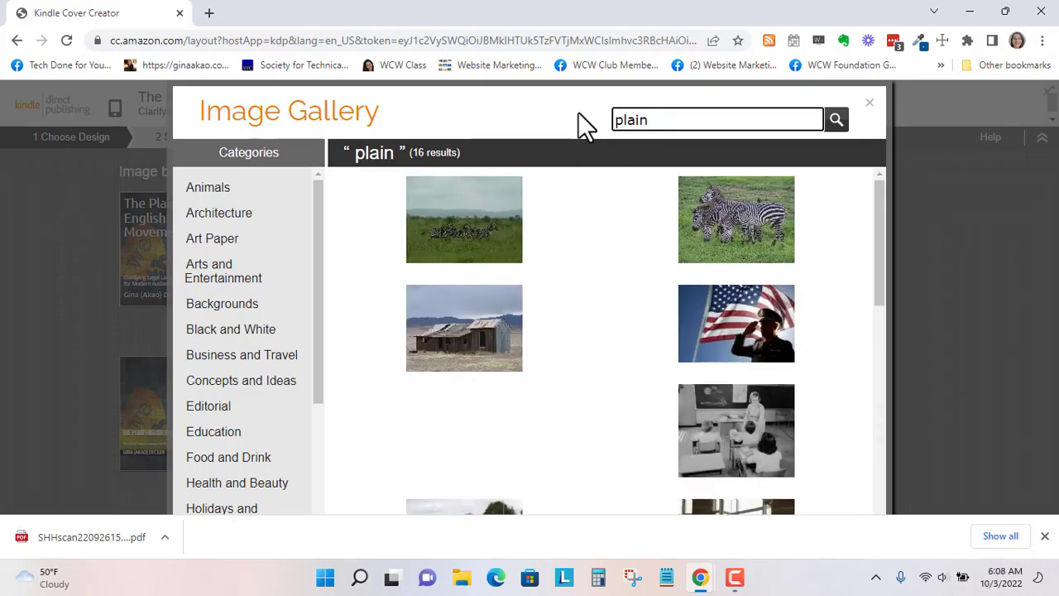
scroll(662, 246, down, 2)
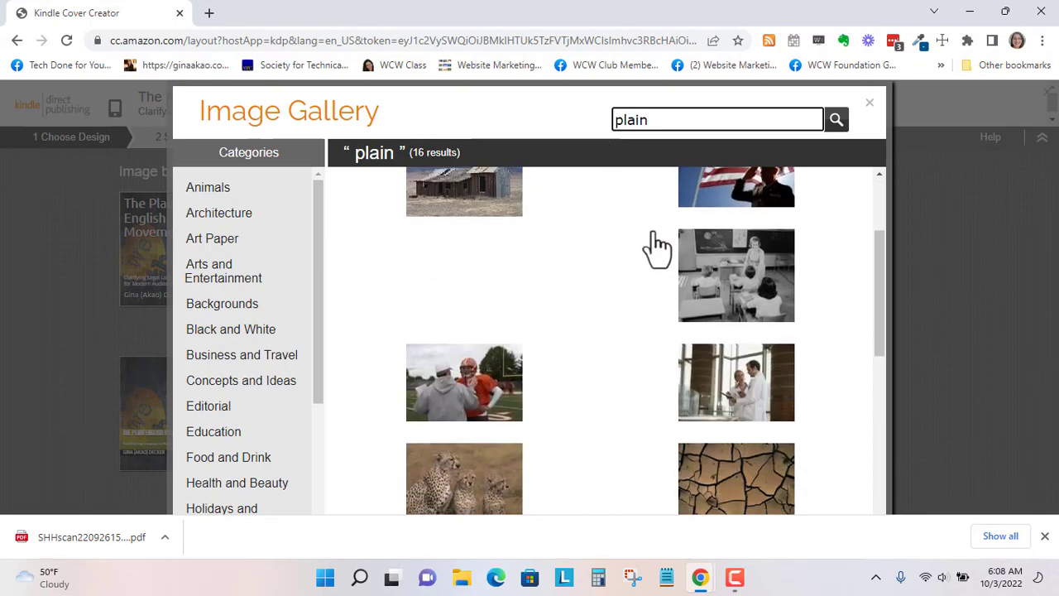
scroll(658, 246, down, 1)
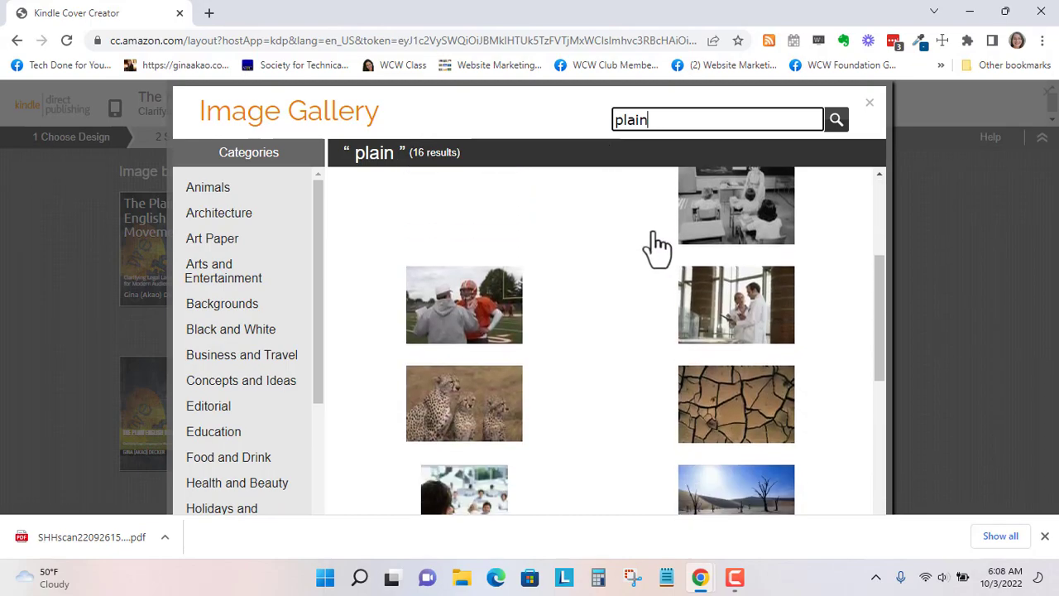
scroll(658, 246, down, 1)
scroll(658, 246, down, 2)
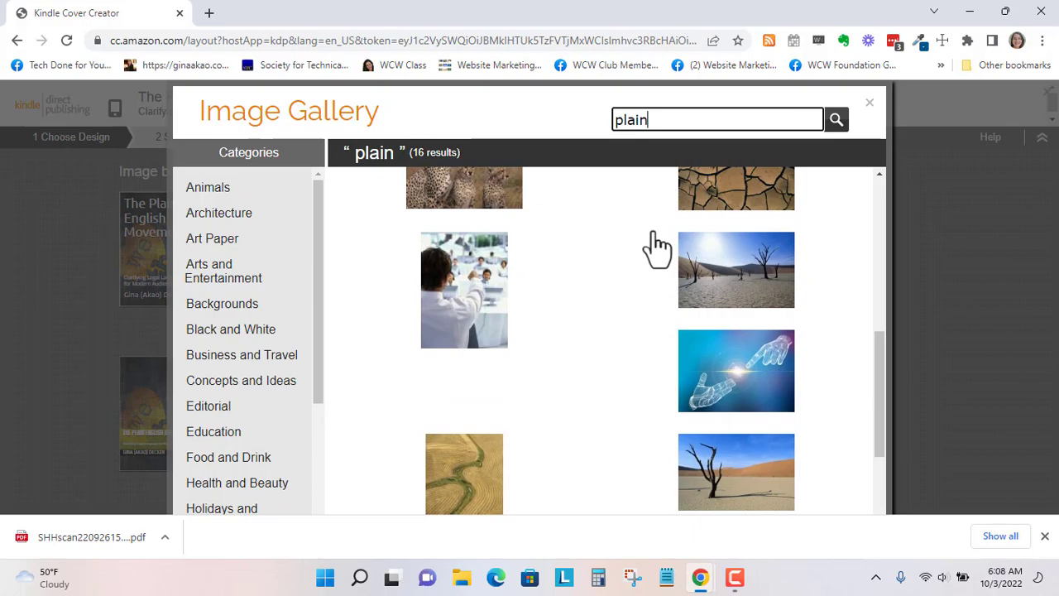
scroll(658, 245, down, 1)
scroll(658, 246, down, 2)
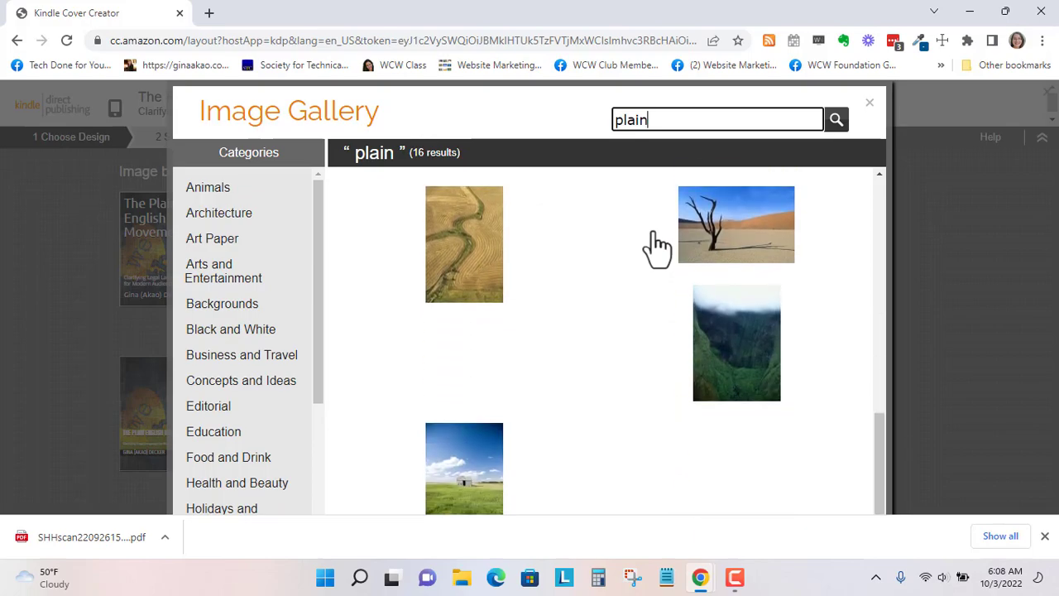
scroll(658, 245, up, 3)
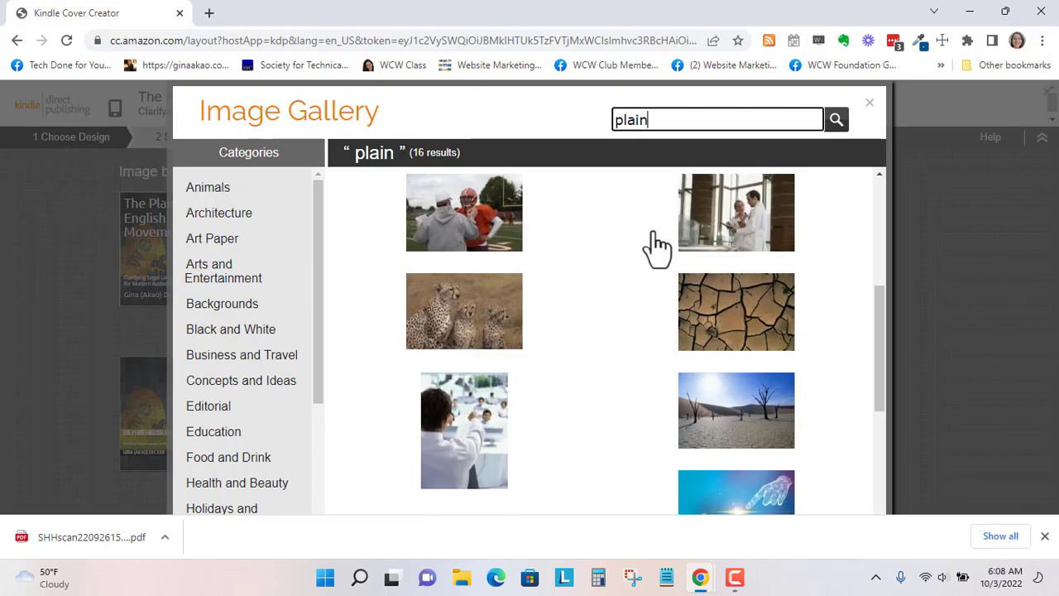
scroll(657, 246, up, 4)
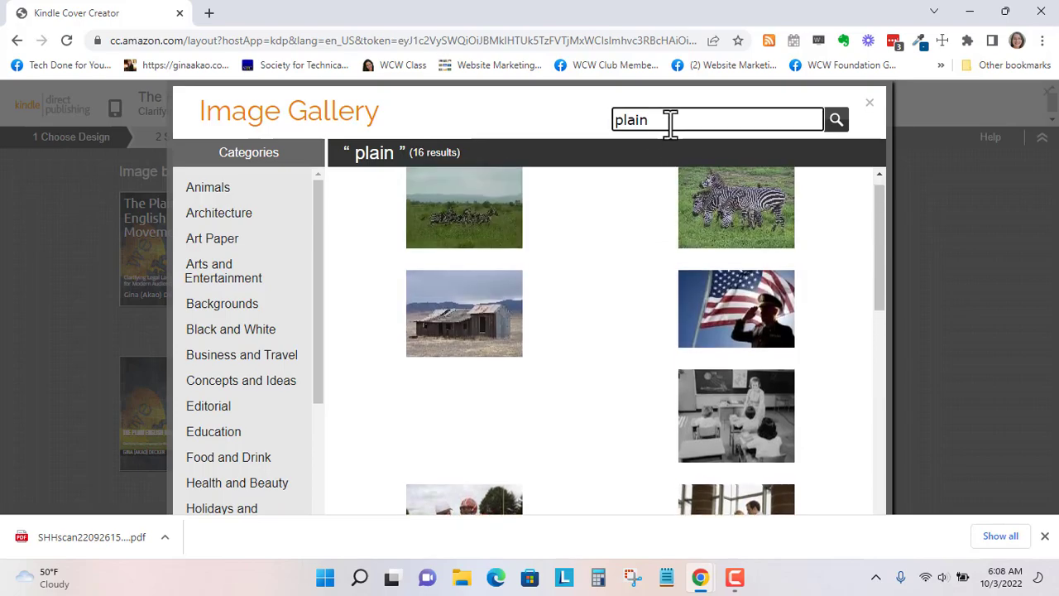
- Try 'plain English' and 'simple', return to 'plain', and use the black-and-white classroom photo
click(670, 123)
text(English)
key(Return)
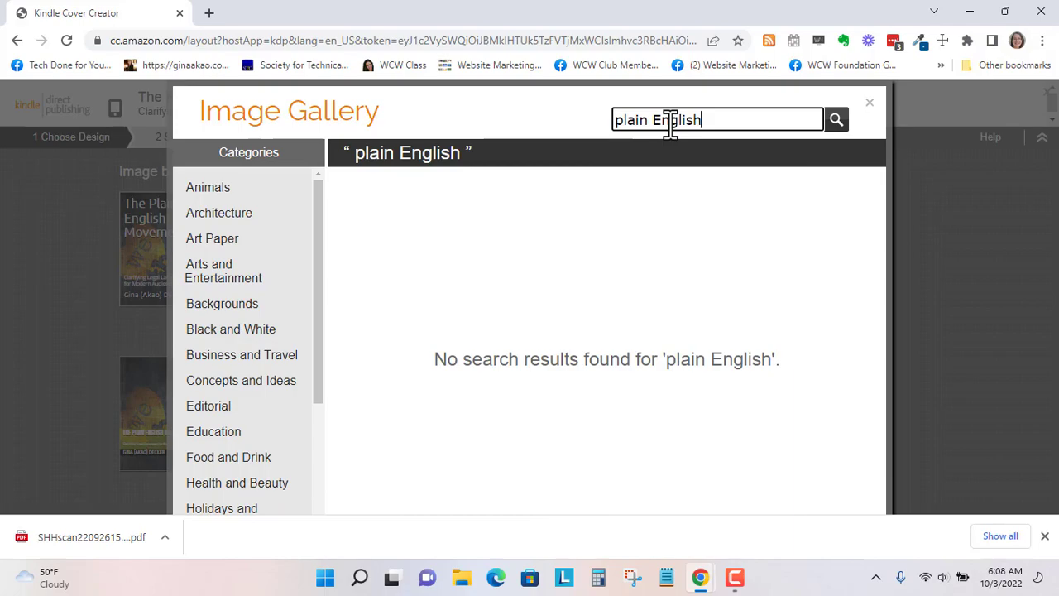
drag(700, 123, 610, 134)
text(si)
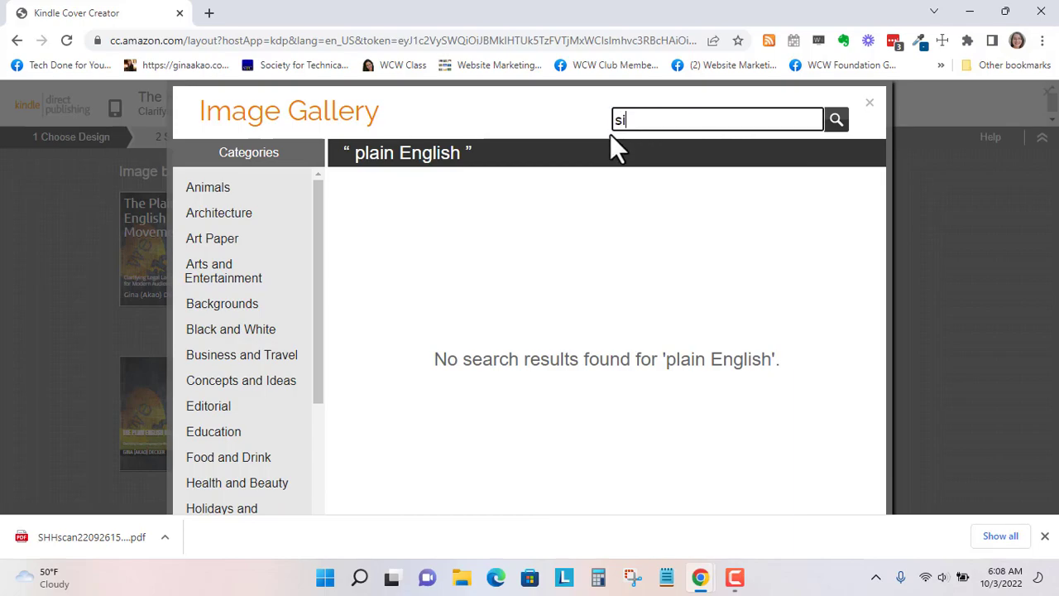
text(mple)
key(Return)
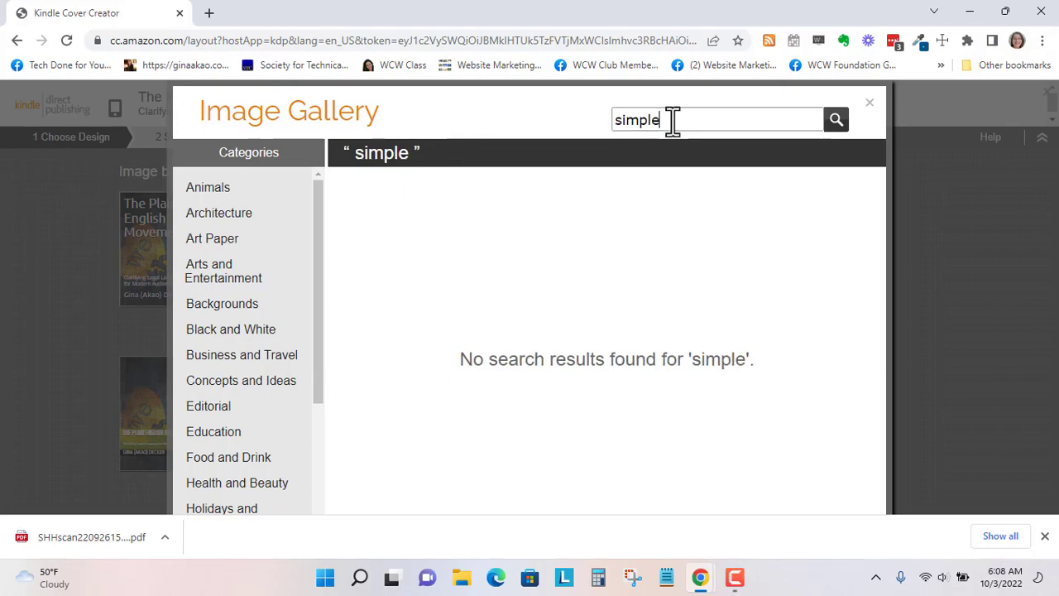
drag(672, 120, 543, 117)
text(pl)
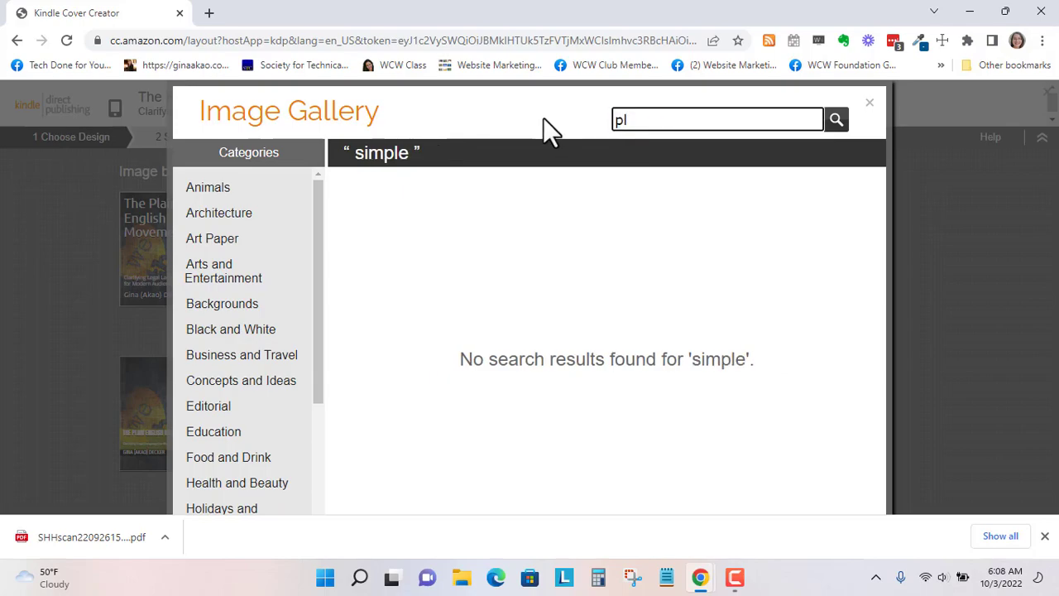
text(ain)
key(Return)
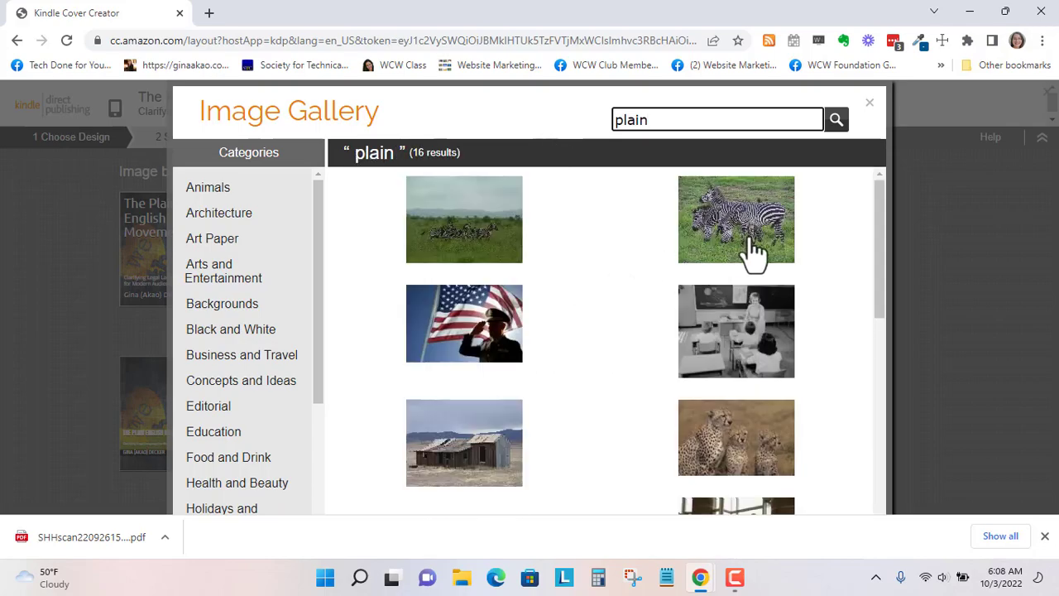
scroll(759, 263, down, 1)
click(752, 269)
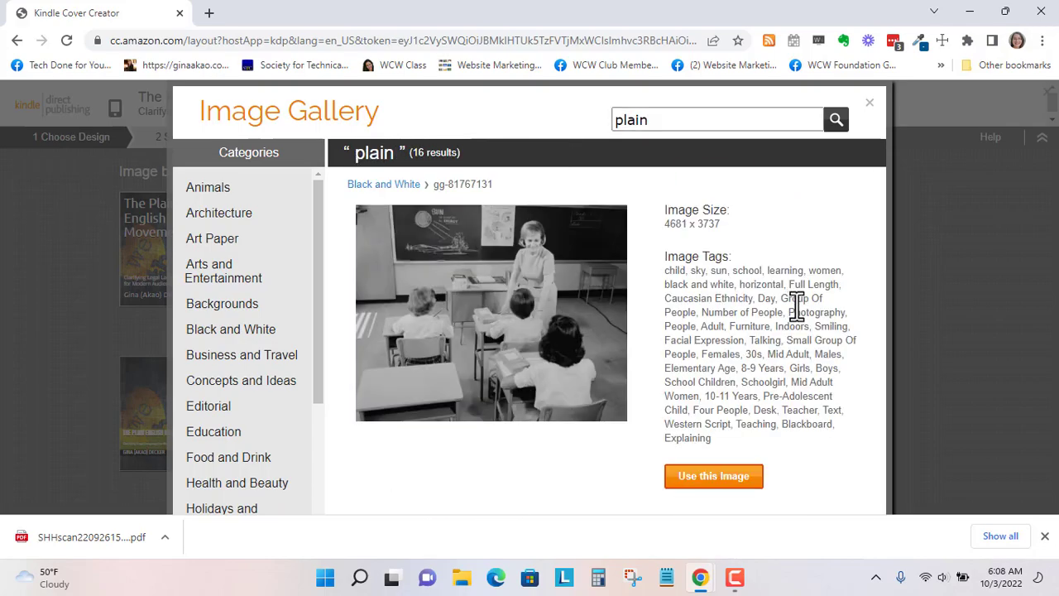
click(713, 476)
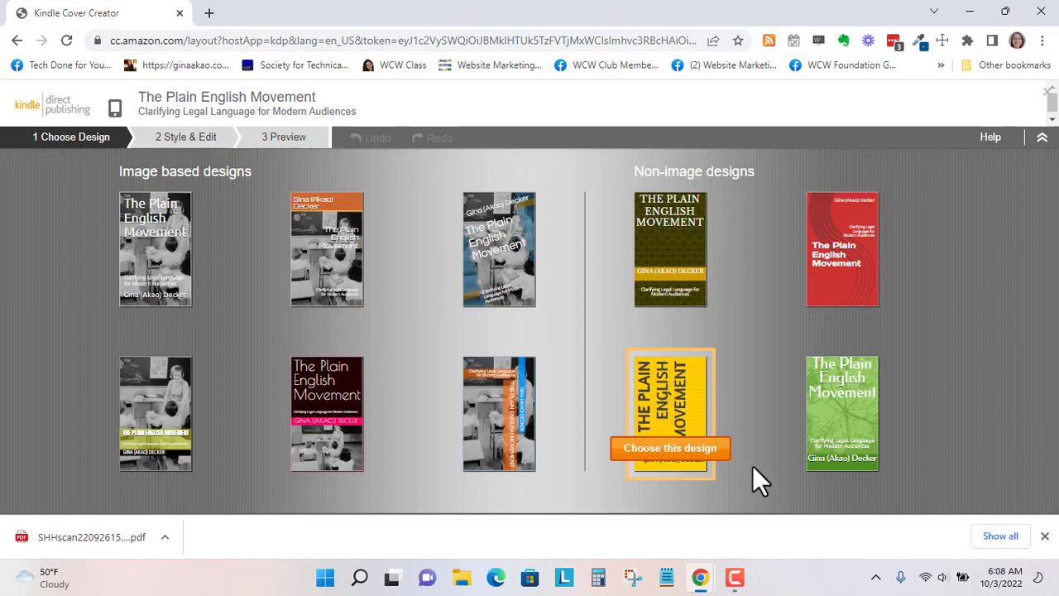
- Pick the red non-image cover design to move on to Style & Edit
mouse_move(767, 474)
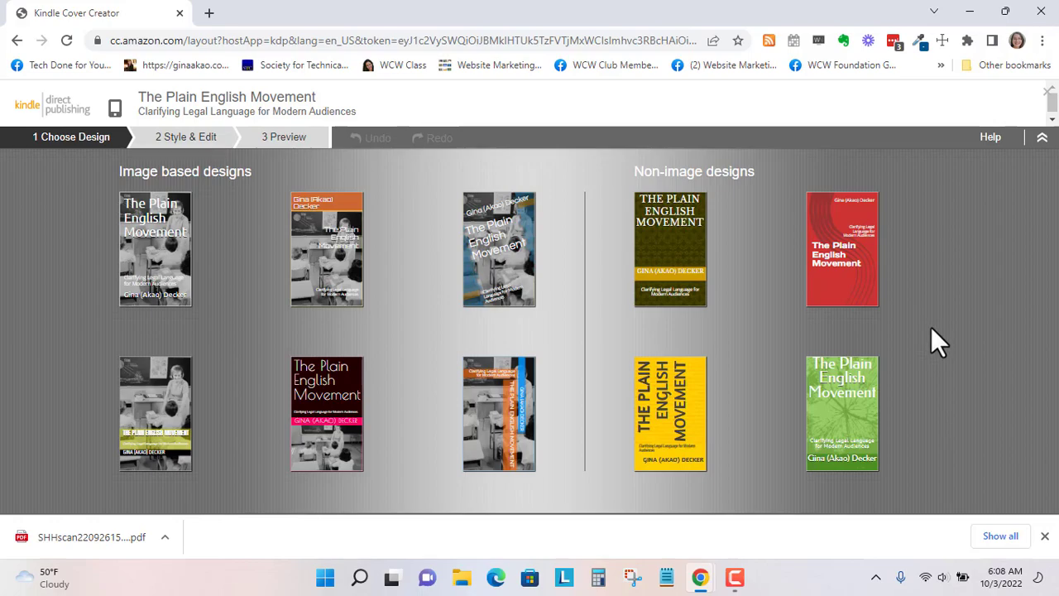
mouse_move(889, 278)
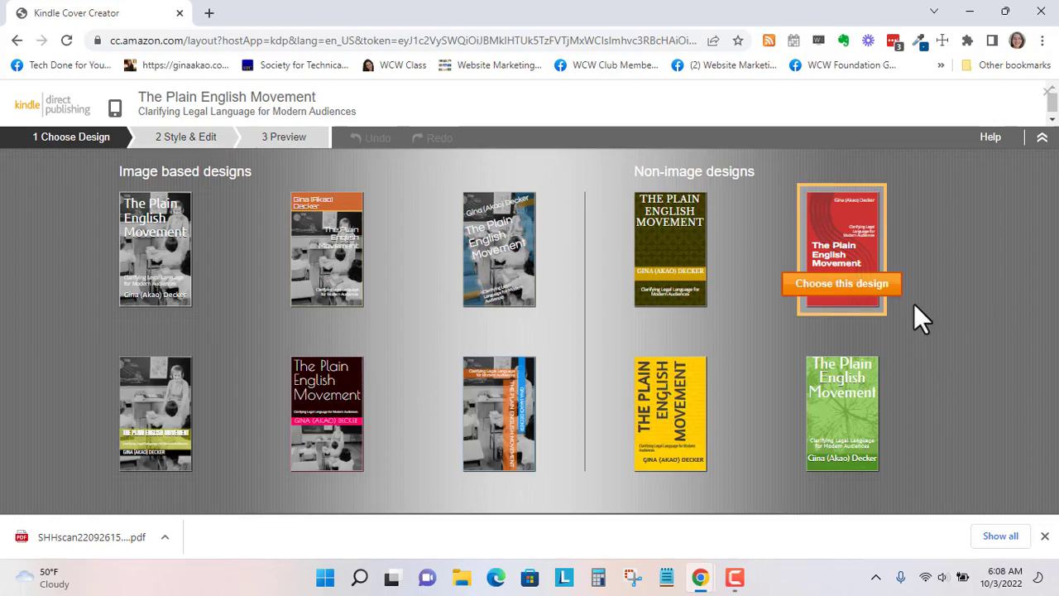
click(849, 240)
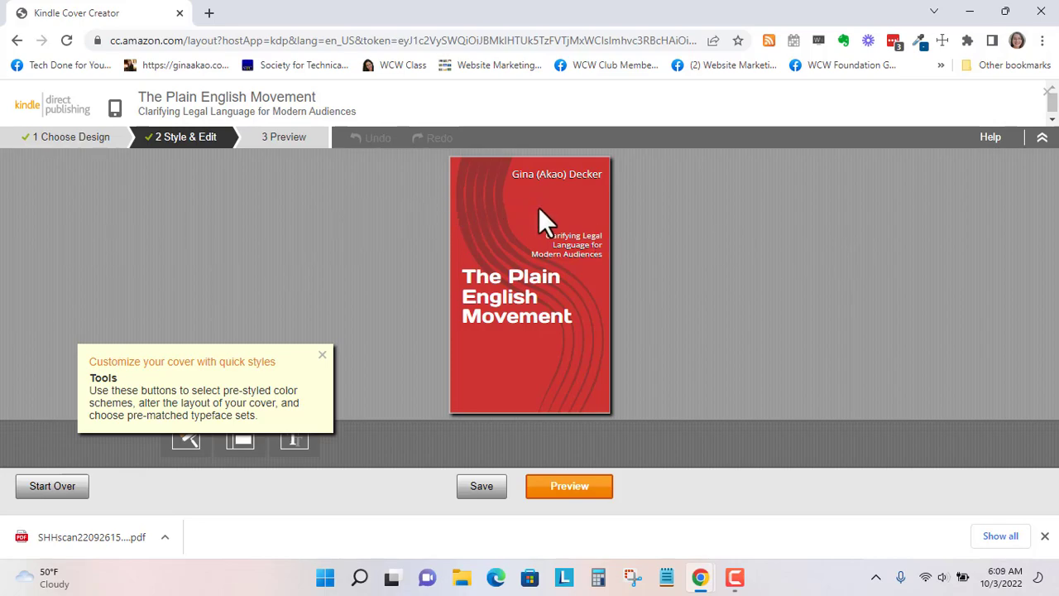
- Dismiss the quick styles tips and try a blue cover background from the Primary Color palette
click(322, 355)
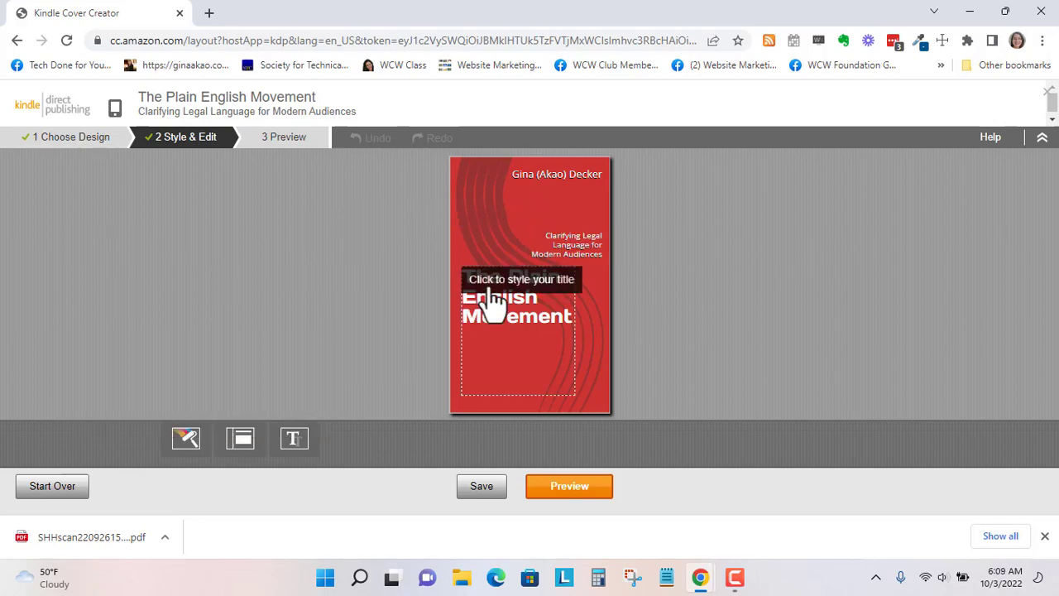
click(517, 293)
click(518, 221)
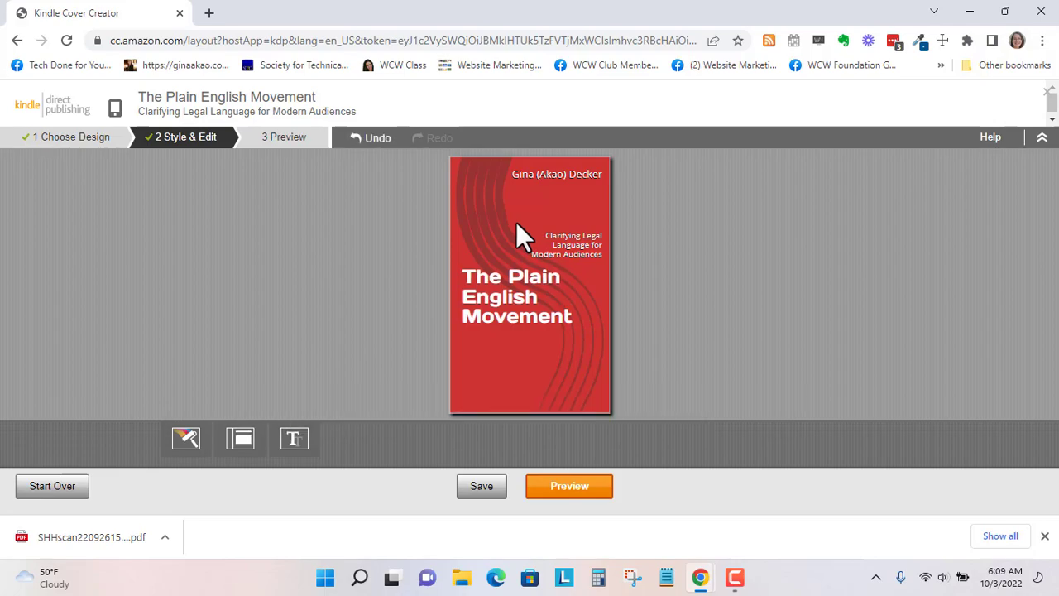
click(184, 440)
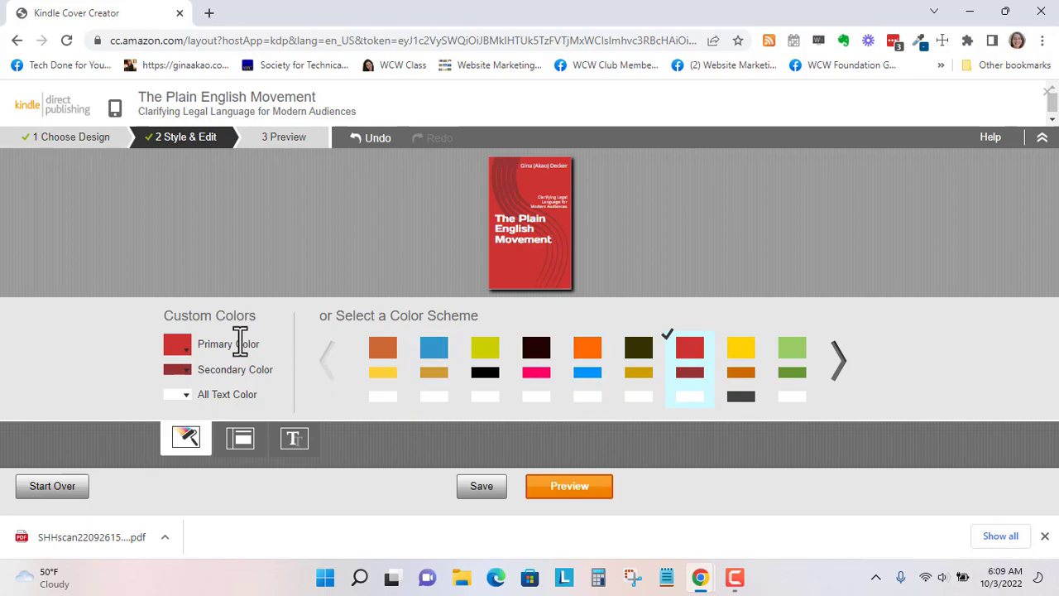
click(182, 367)
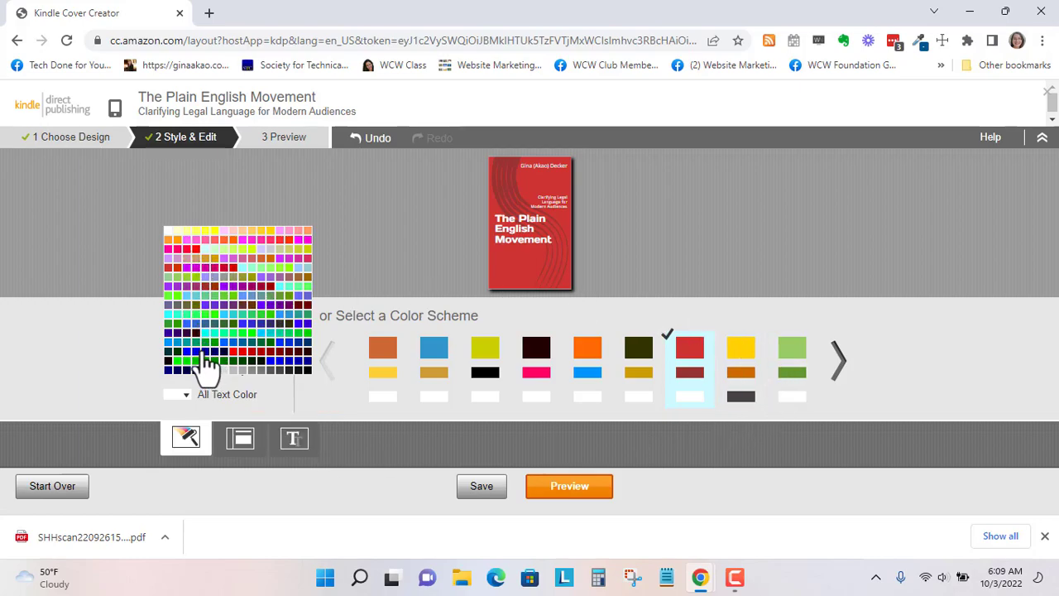
click(307, 331)
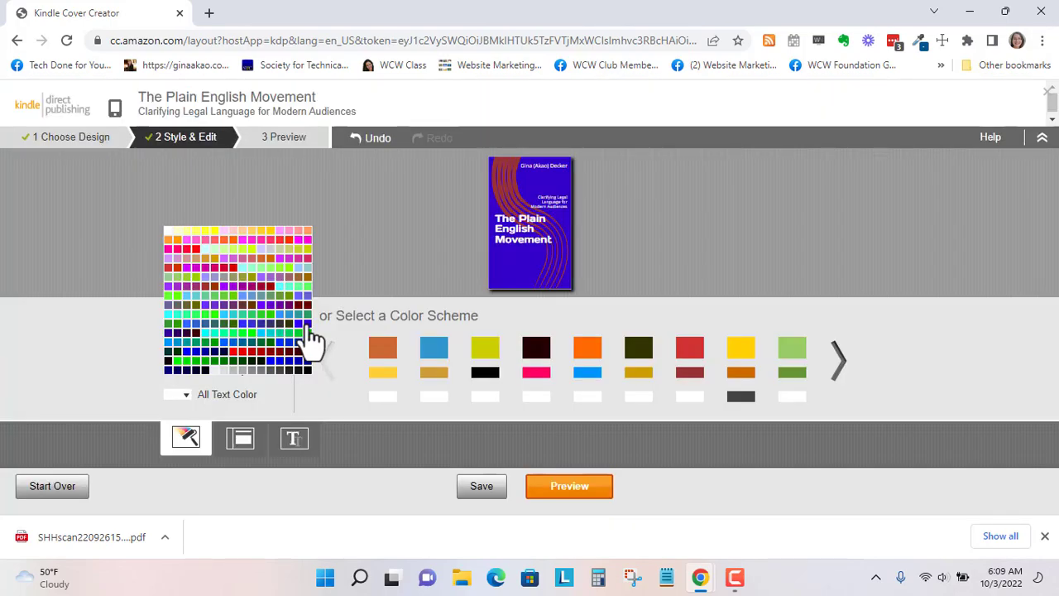
click(512, 164)
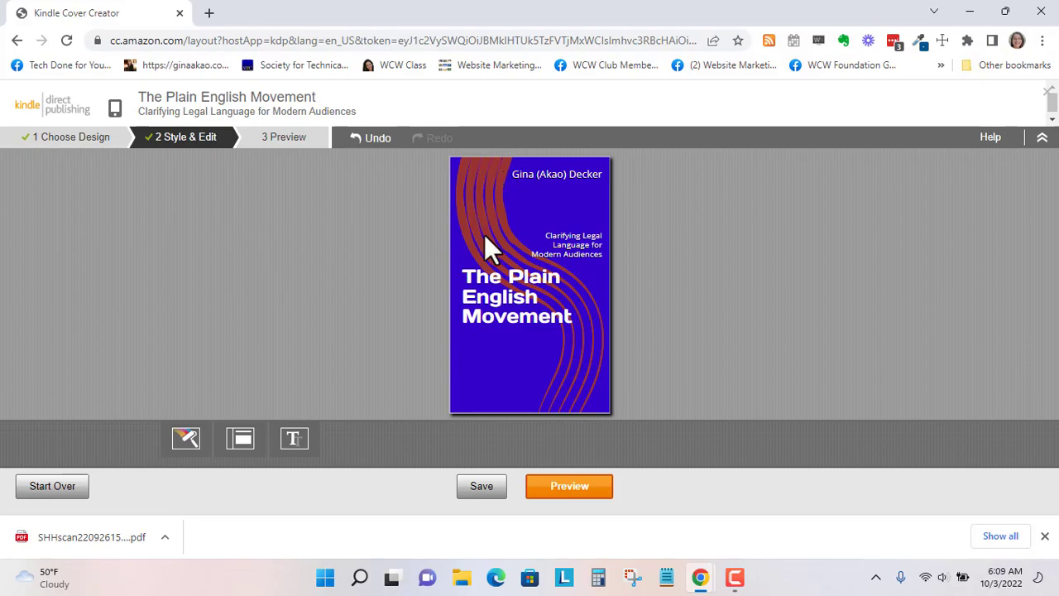
- Settle the background on dark navy after trying bright blue, another blue and purple
click(188, 438)
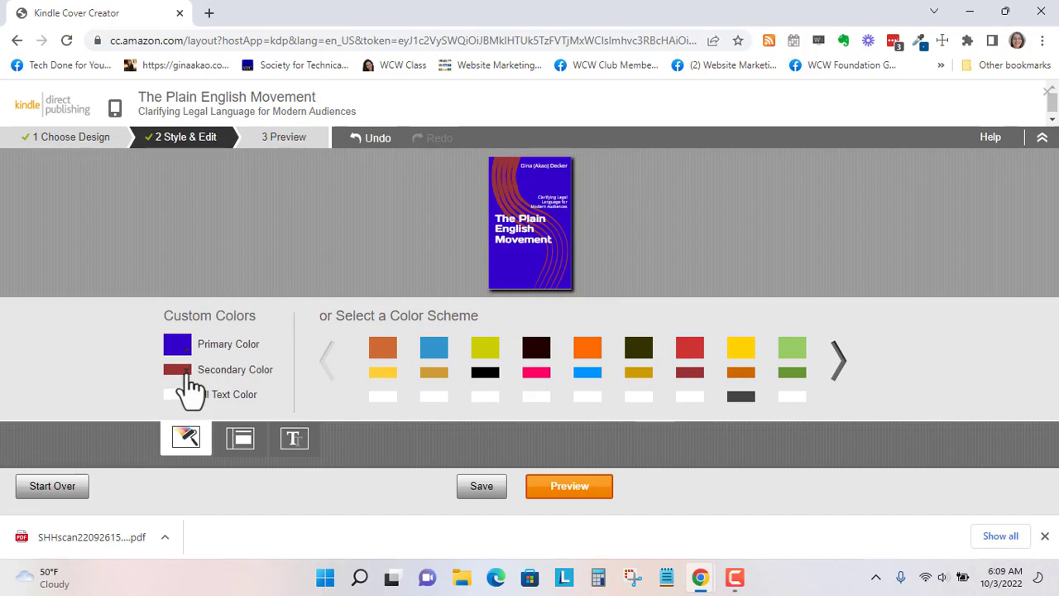
click(177, 346)
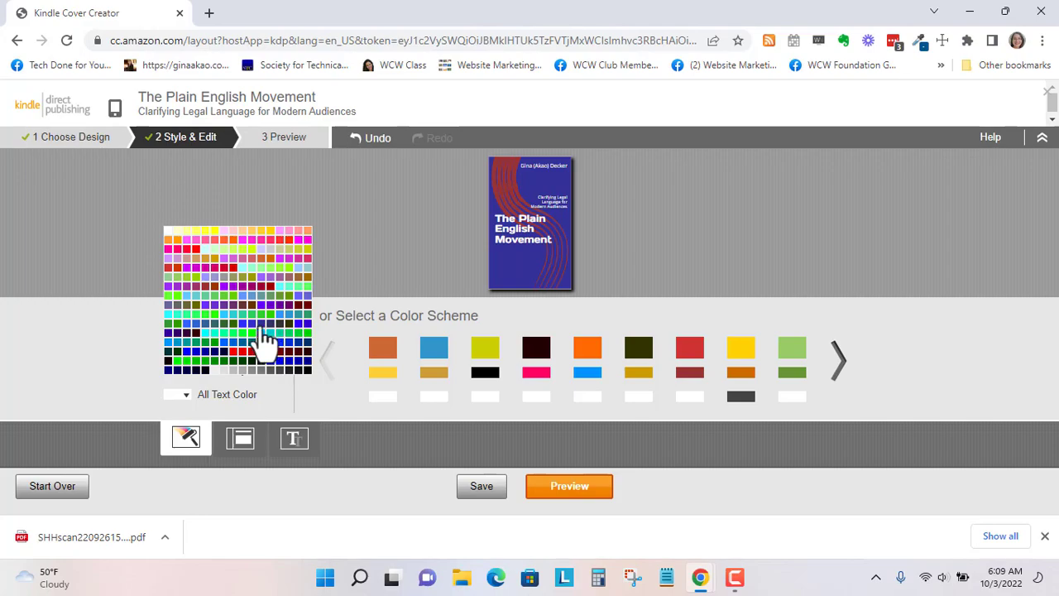
click(254, 330)
click(245, 331)
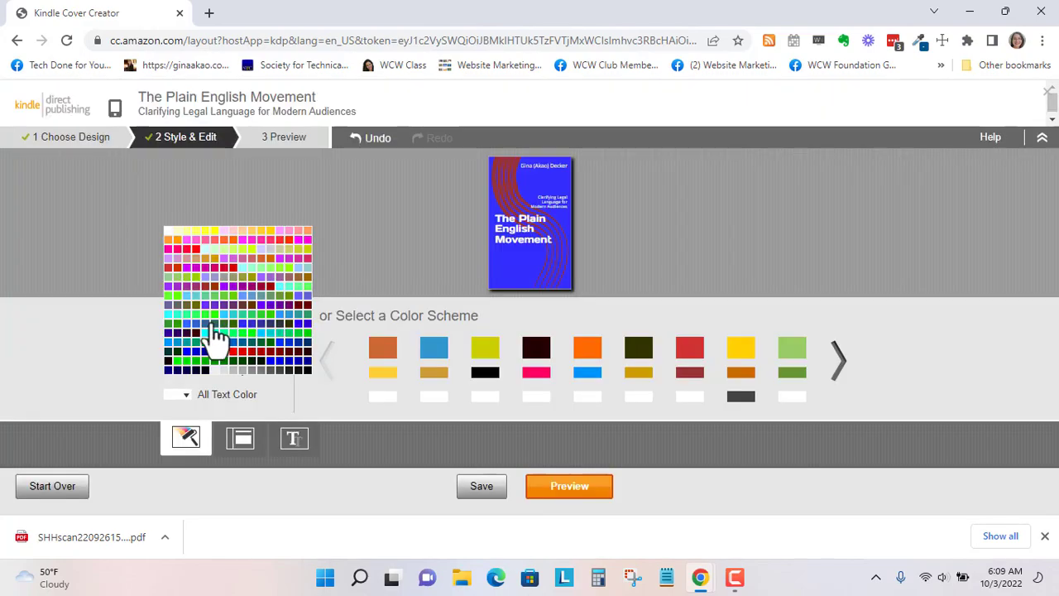
click(219, 314)
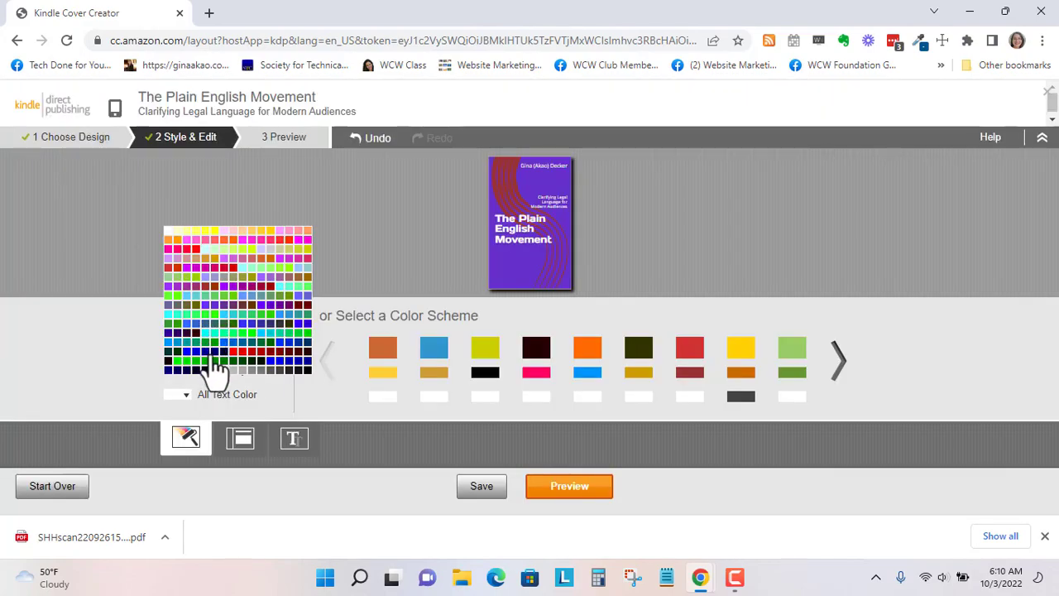
click(217, 352)
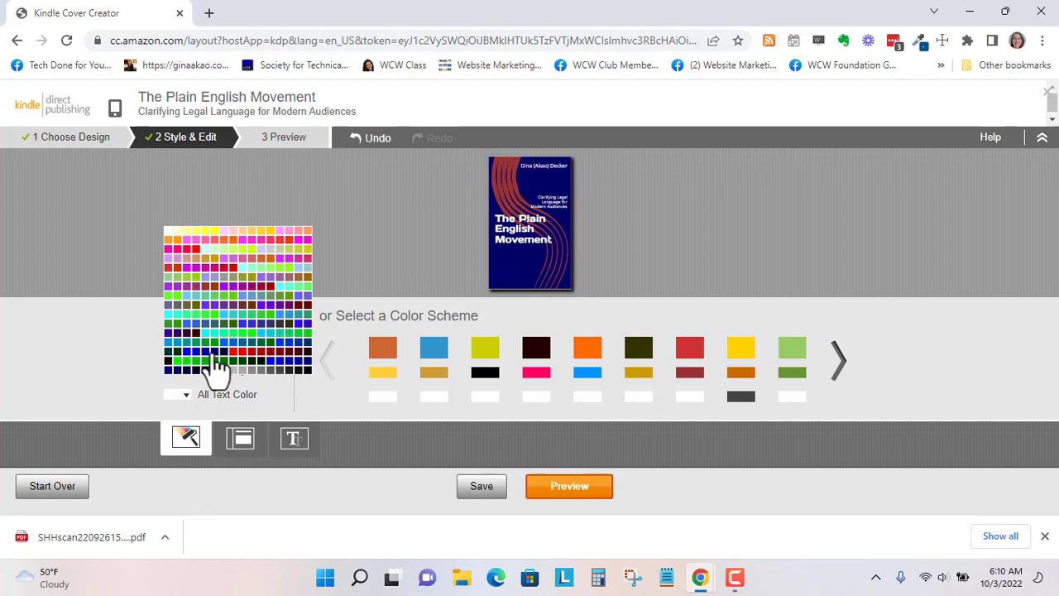
- Try orange-red, red, orange and gold for the curved stripes via the Secondary Color palette
click(138, 375)
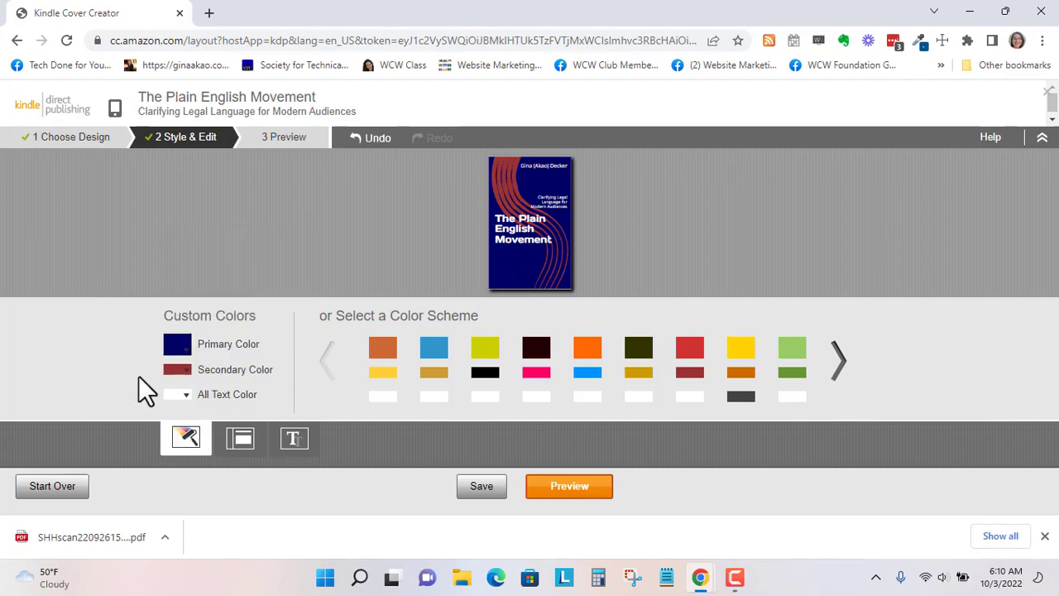
click(190, 374)
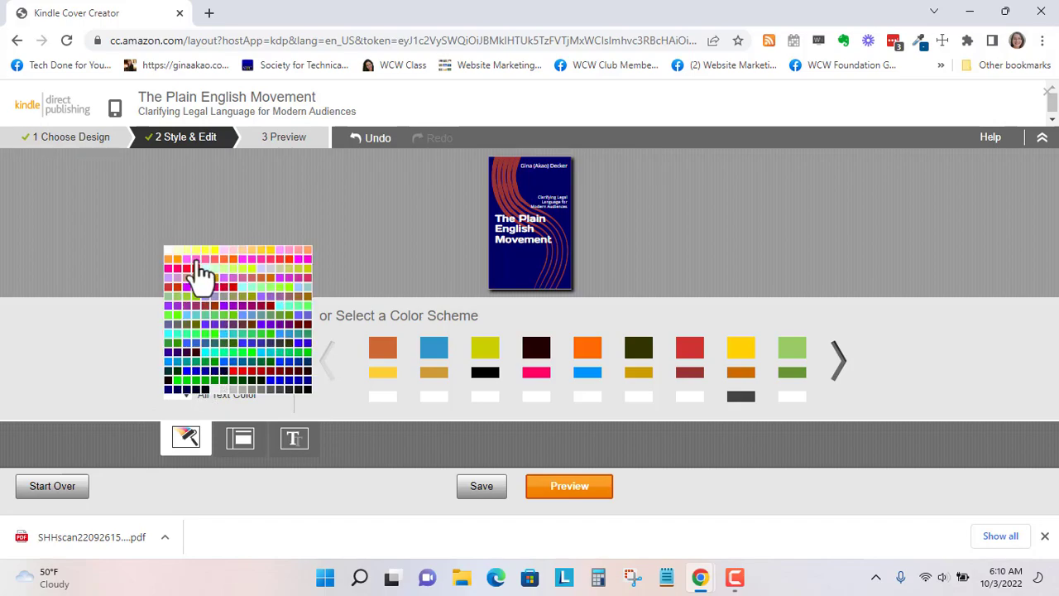
click(177, 298)
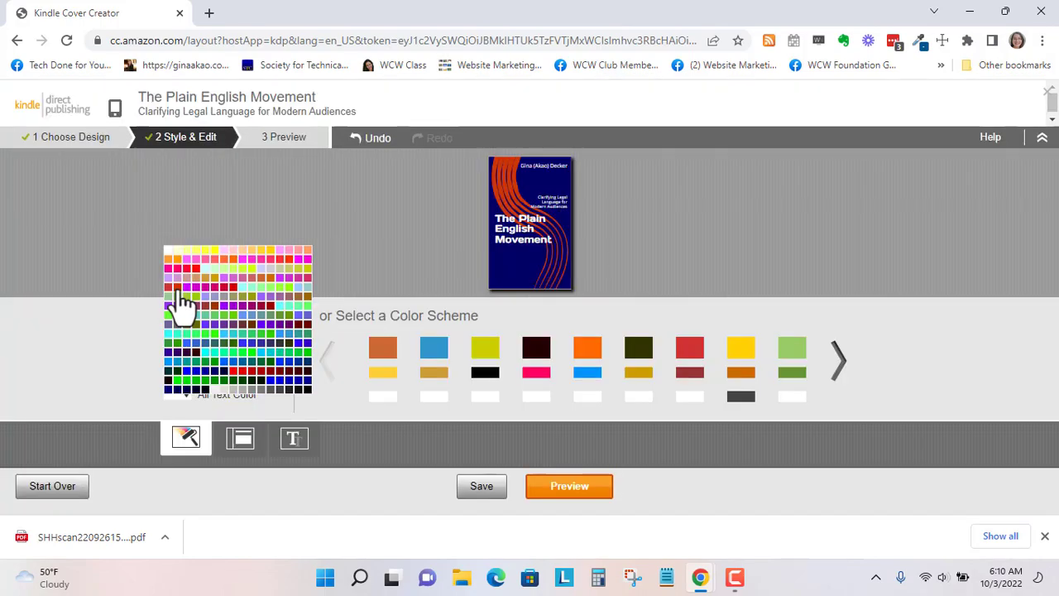
click(168, 288)
click(272, 281)
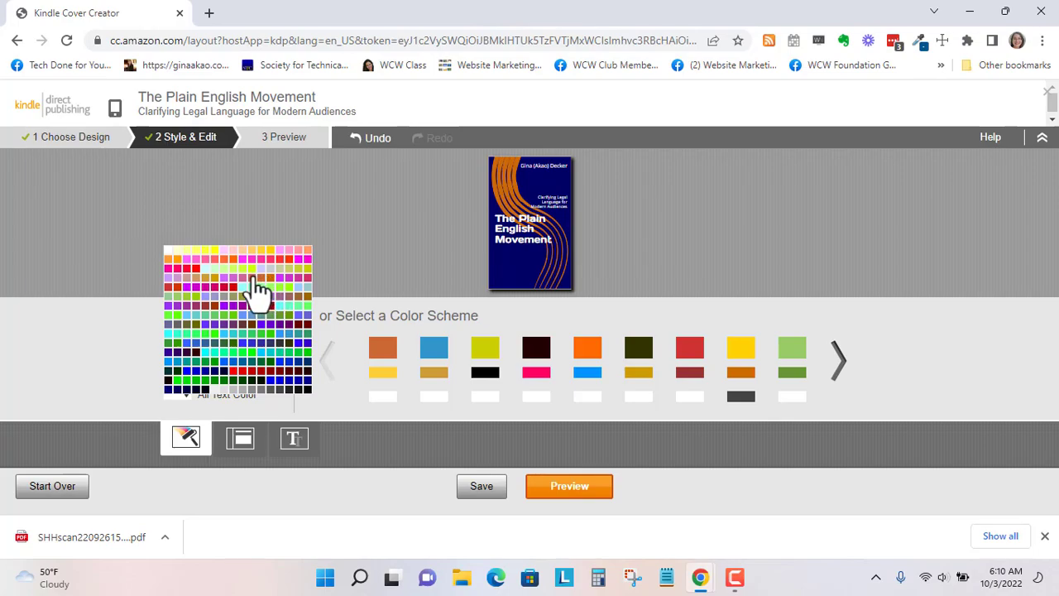
click(262, 282)
click(215, 281)
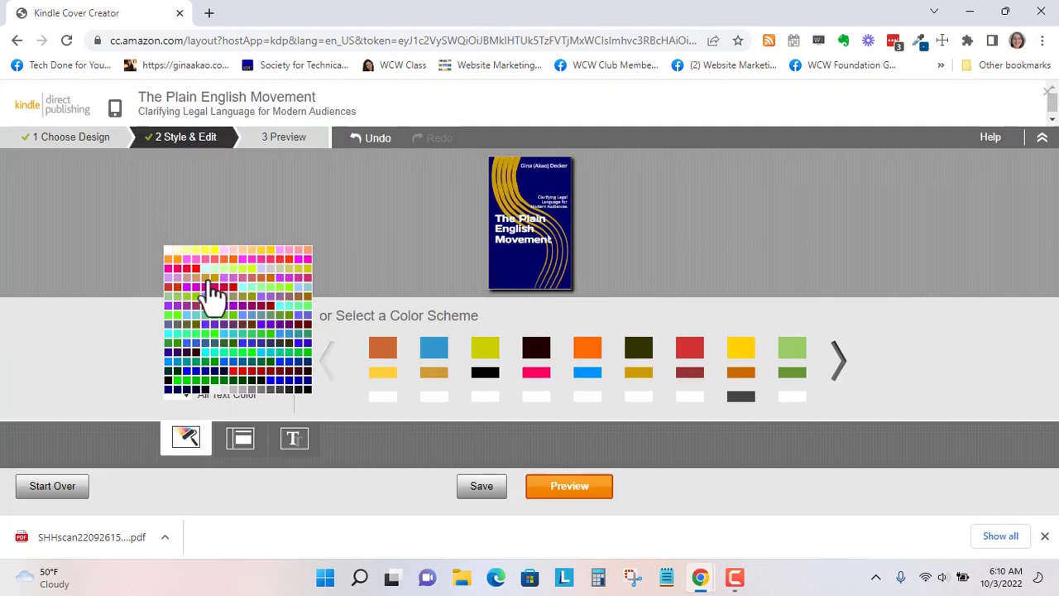
click(210, 283)
- Settle the stripes on copper orange after trying peach and salmon, then close the colour panel
click(203, 283)
click(176, 260)
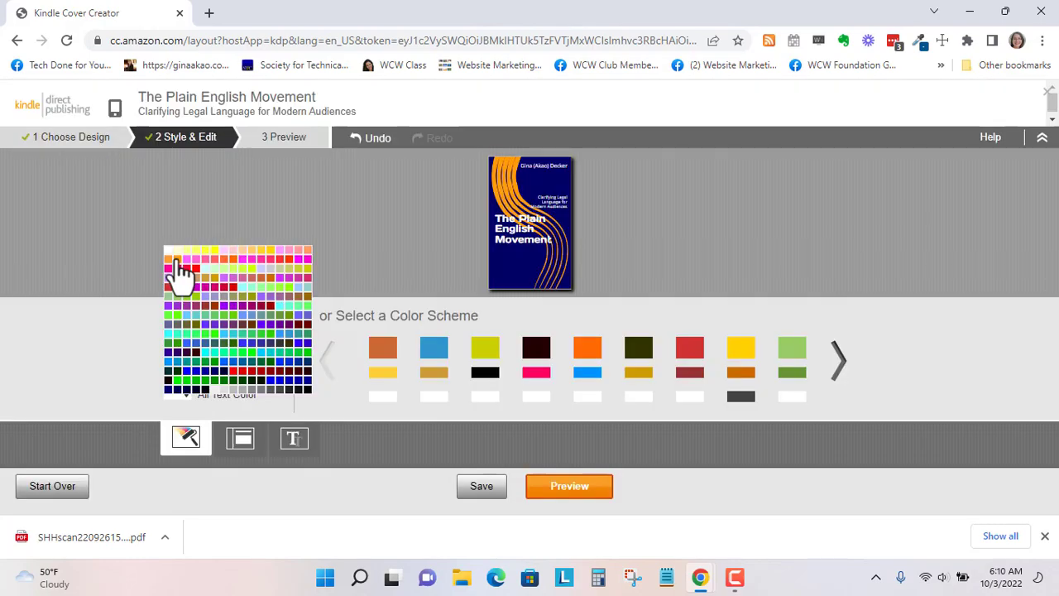
click(169, 266)
click(307, 253)
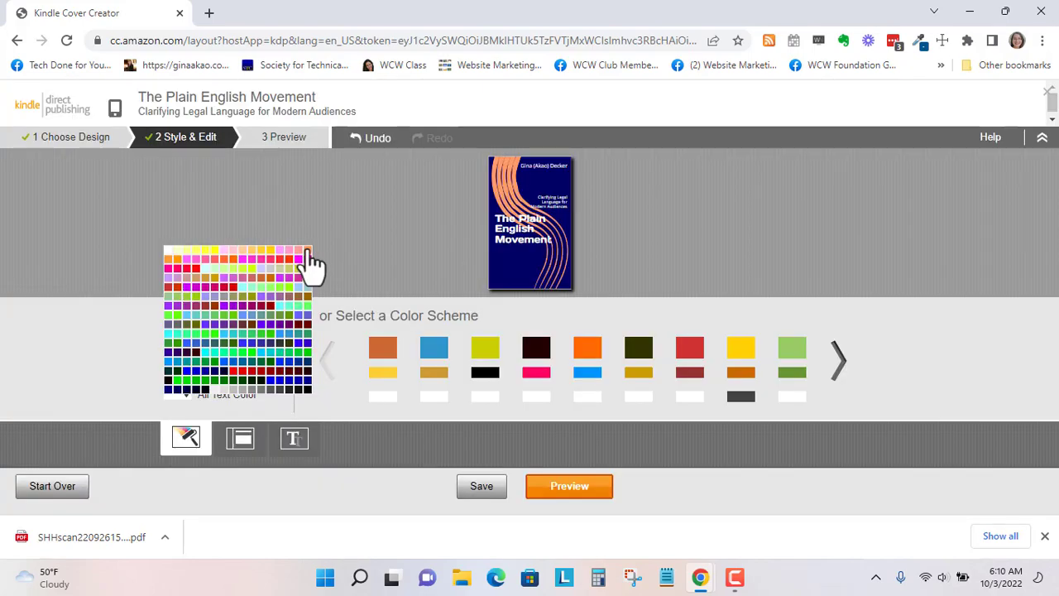
click(176, 261)
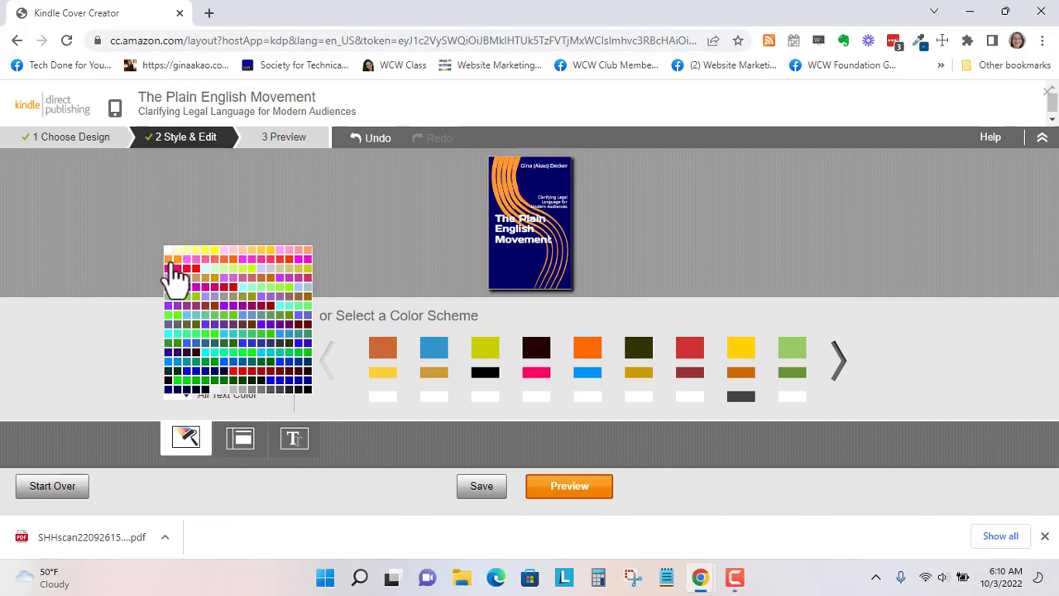
click(274, 279)
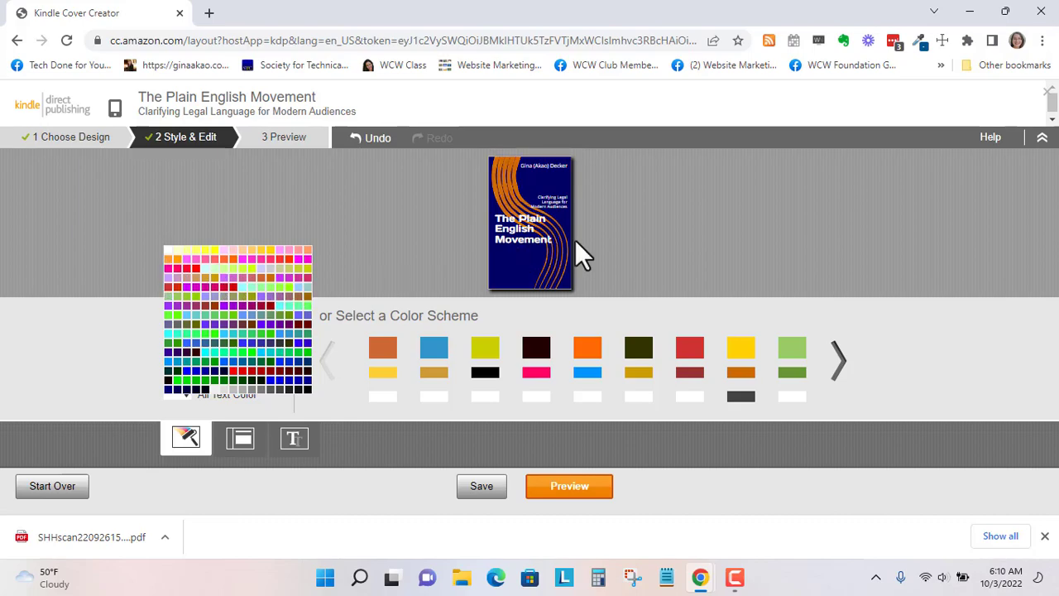
click(652, 234)
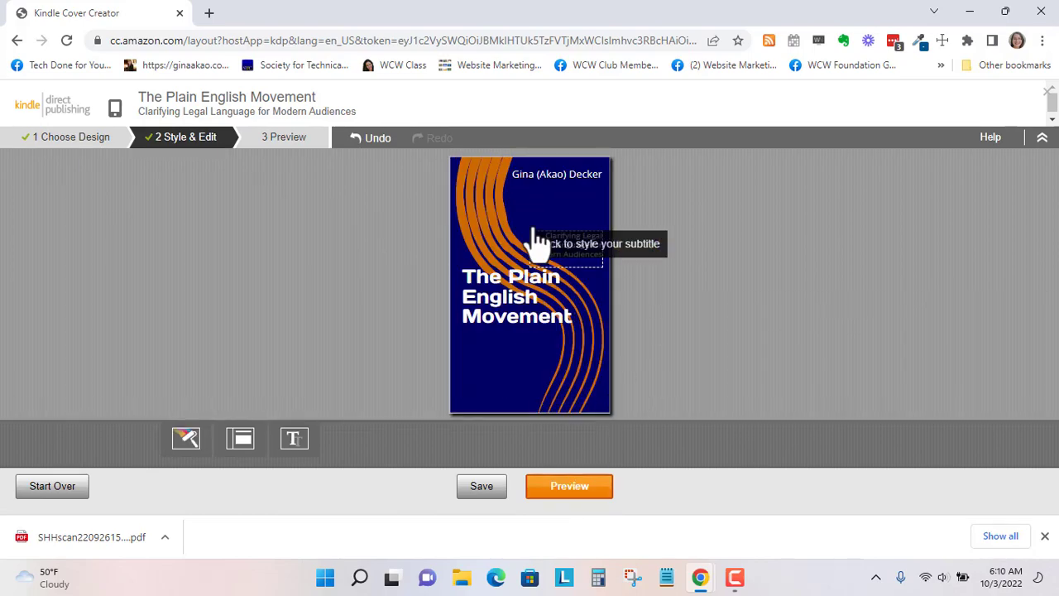
- Save the navy-and-orange cover, preview it, and Save & Submit it to the eBook
click(488, 485)
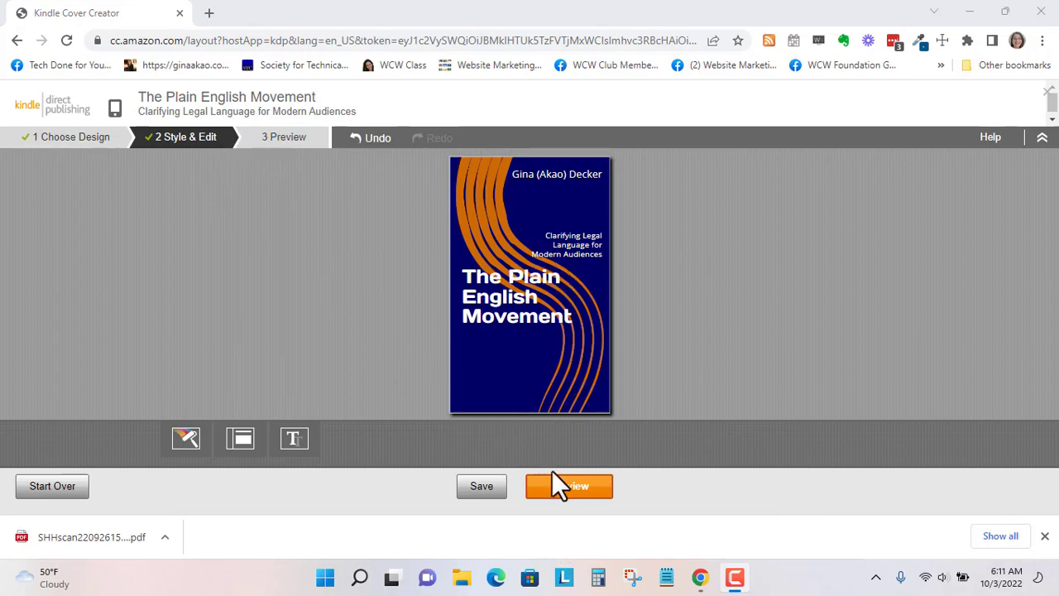
click(578, 488)
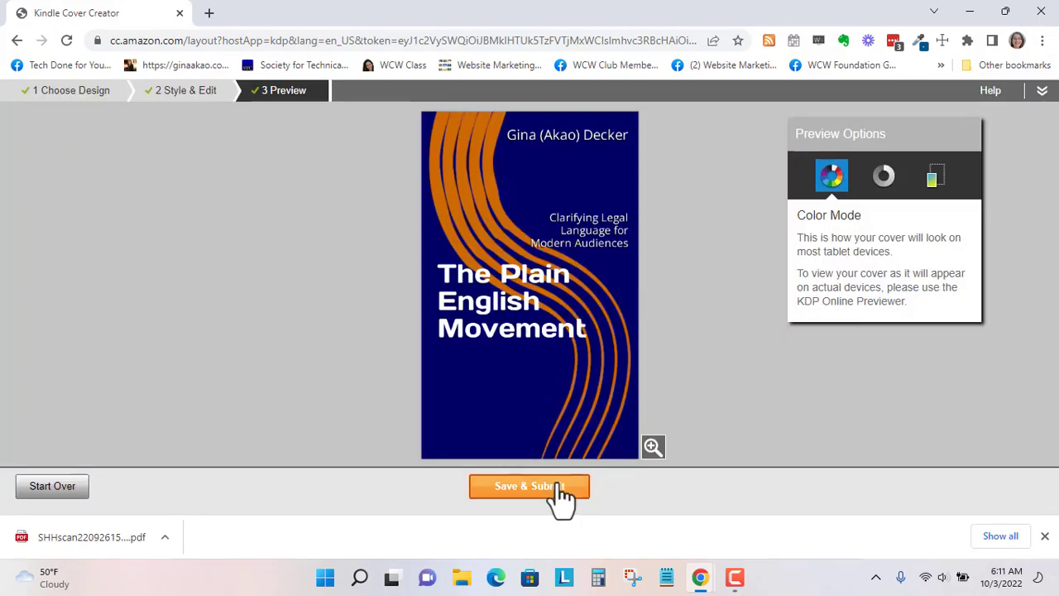
click(559, 488)
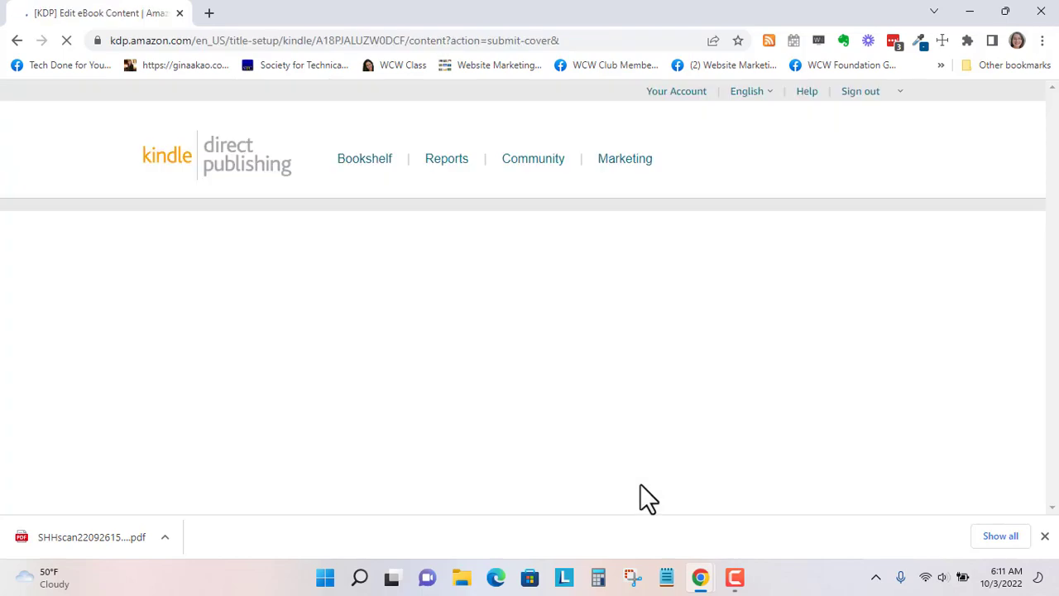
- Scroll past the manuscript and cover confirmations and launch the Kindle eBook Previewer
scroll(643, 468, down, 4)
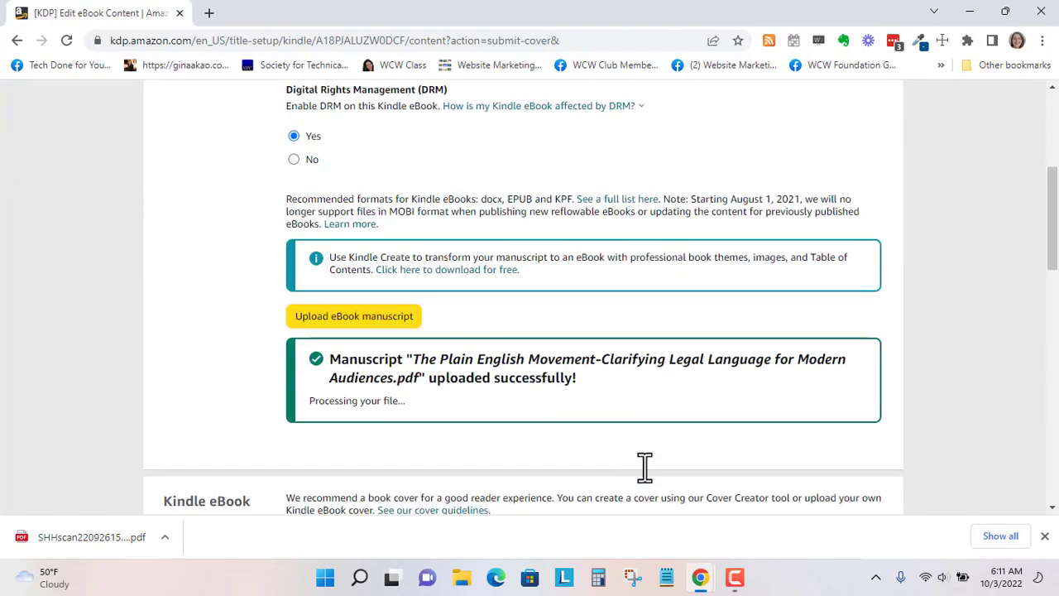
scroll(644, 467, down, 5)
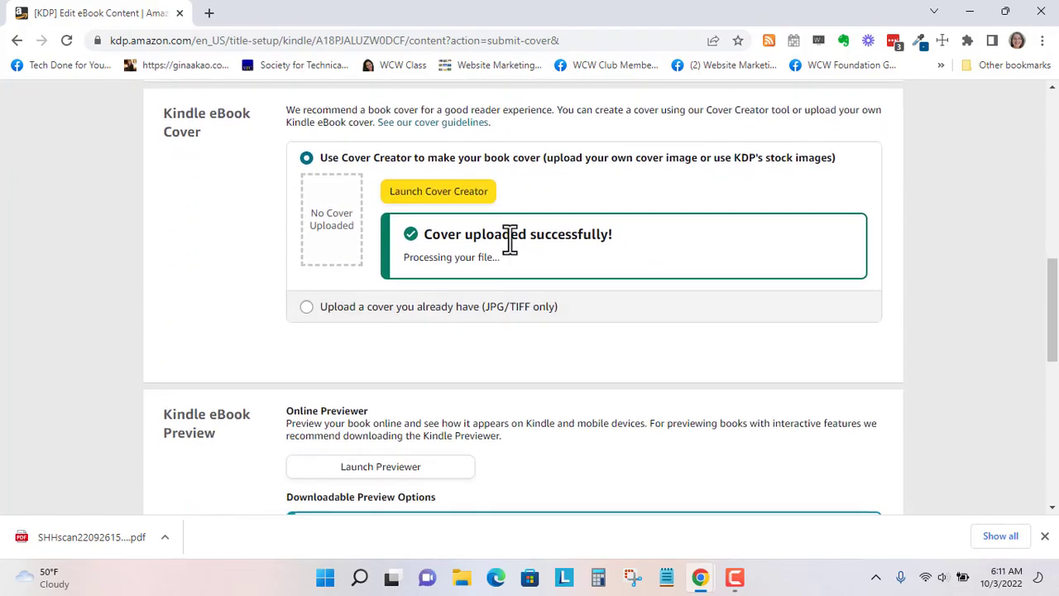
scroll(515, 315, down, 3)
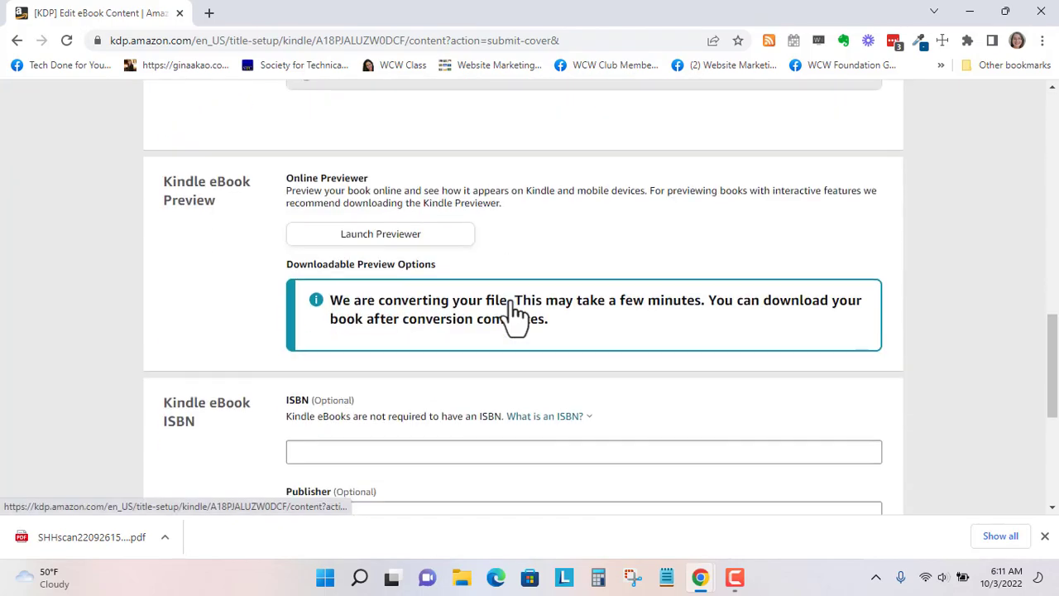
click(425, 235)
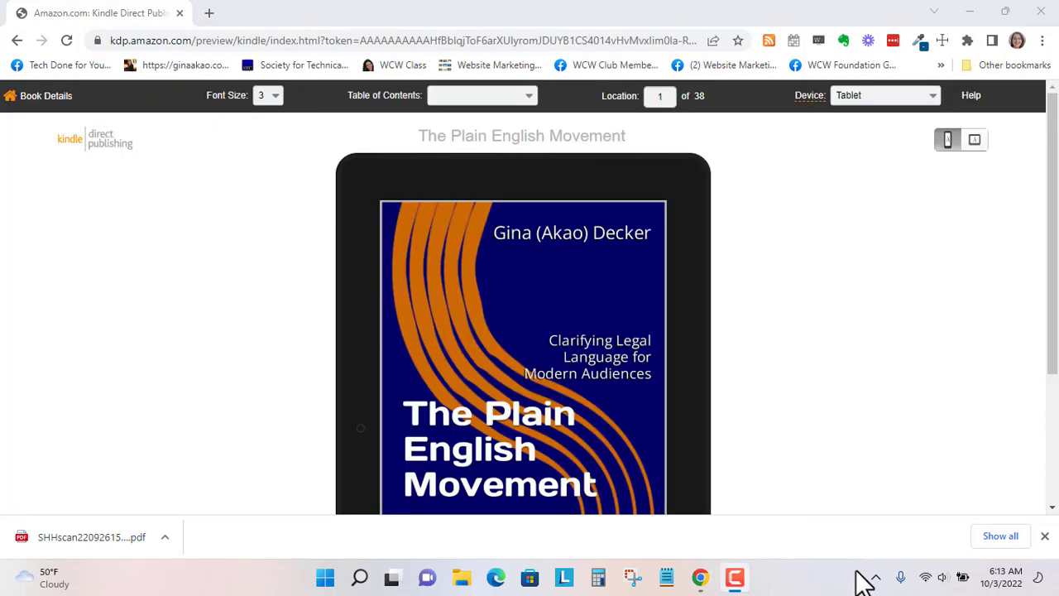
- Jump the preview through locations 7, 13, 19 and 25 to 31, then switch to landscape
scroll(573, 354, down, 3)
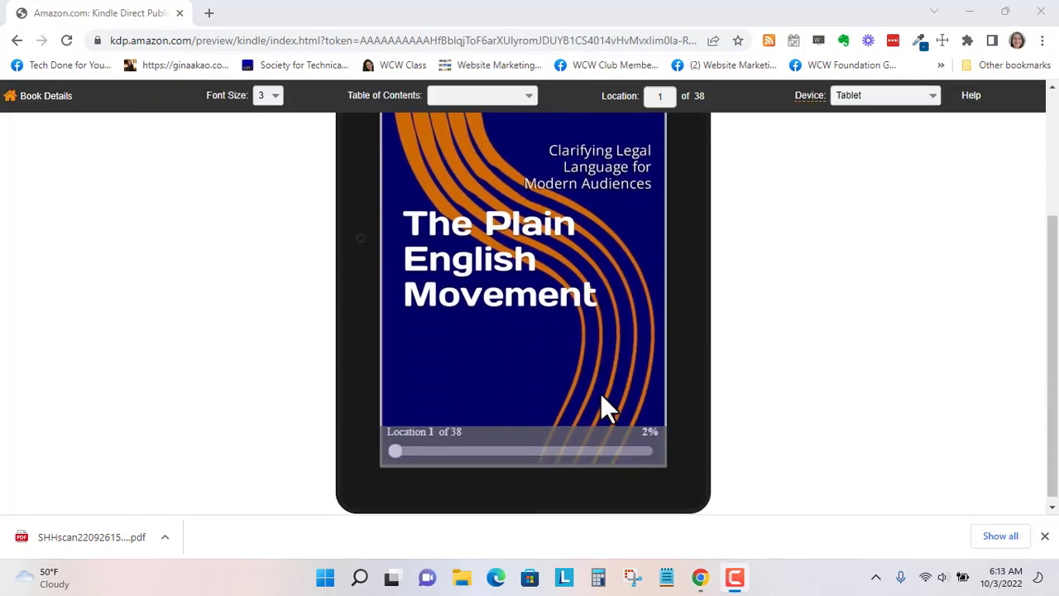
click(412, 446)
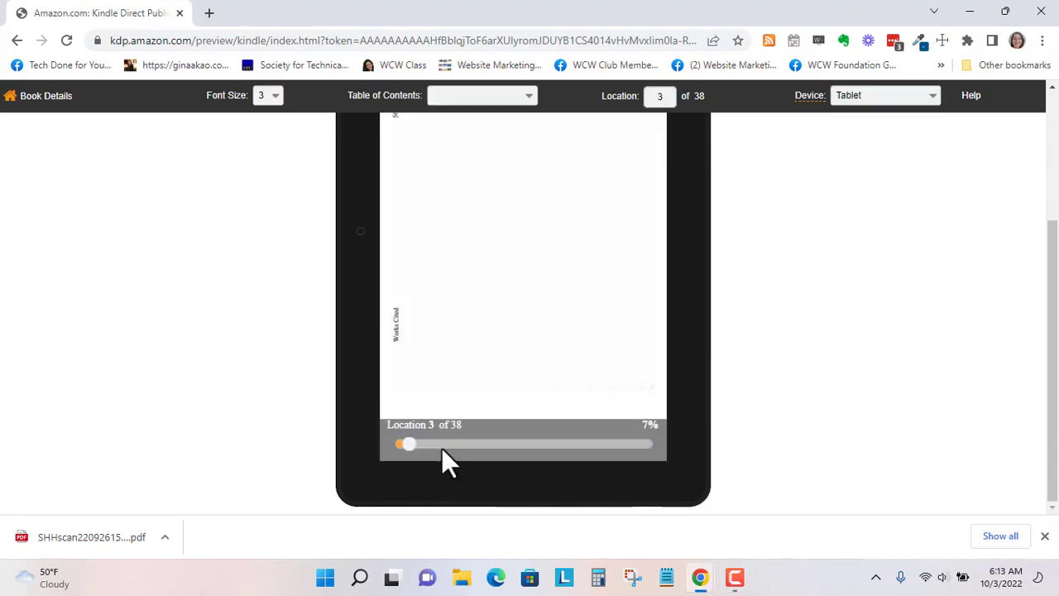
scroll(459, 447, up, 3)
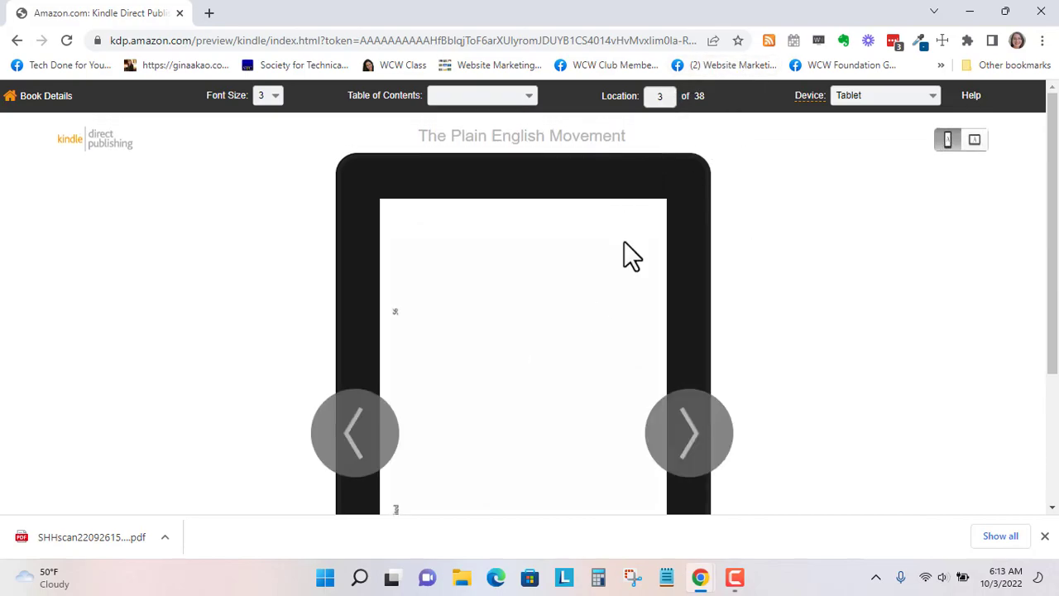
scroll(557, 276, down, 2)
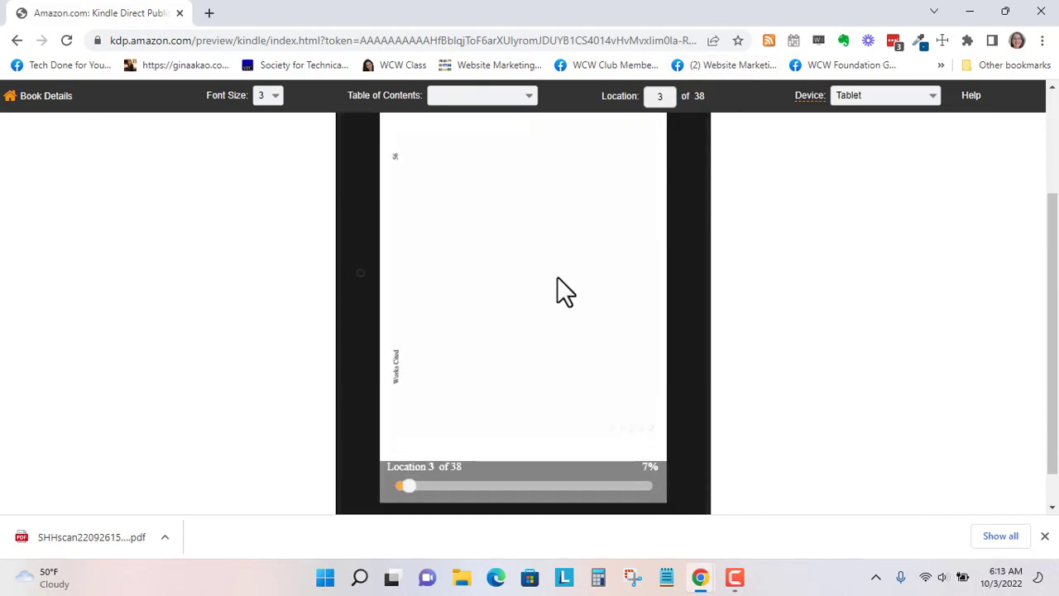
click(442, 486)
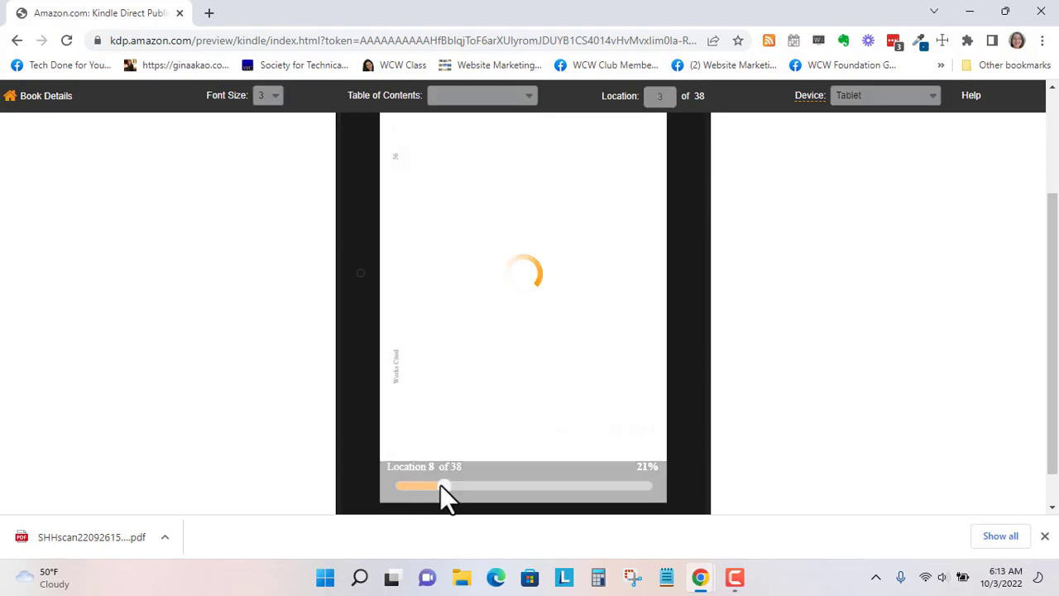
click(481, 489)
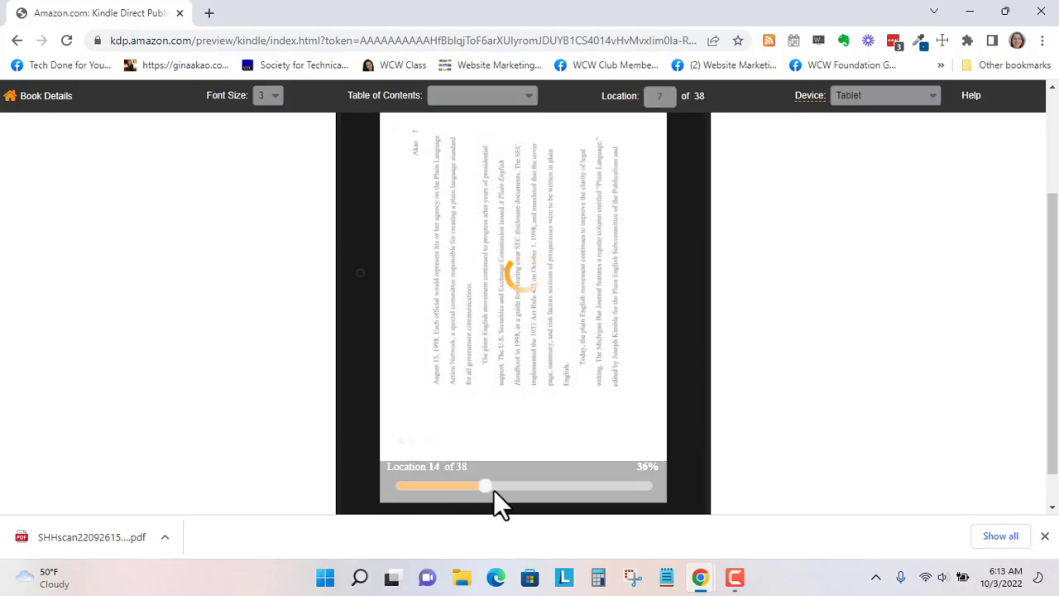
click(523, 488)
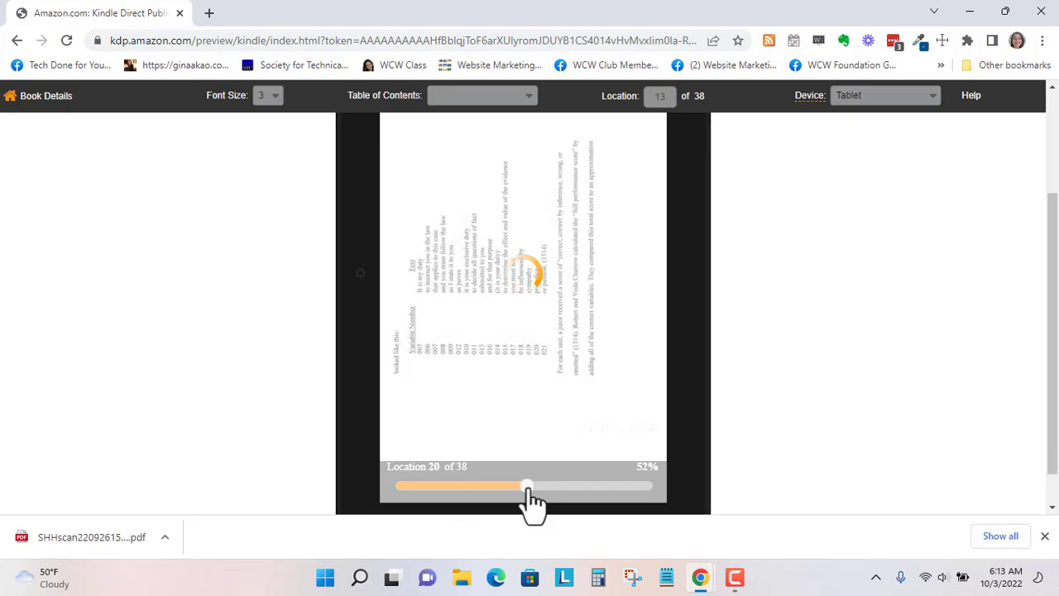
click(558, 488)
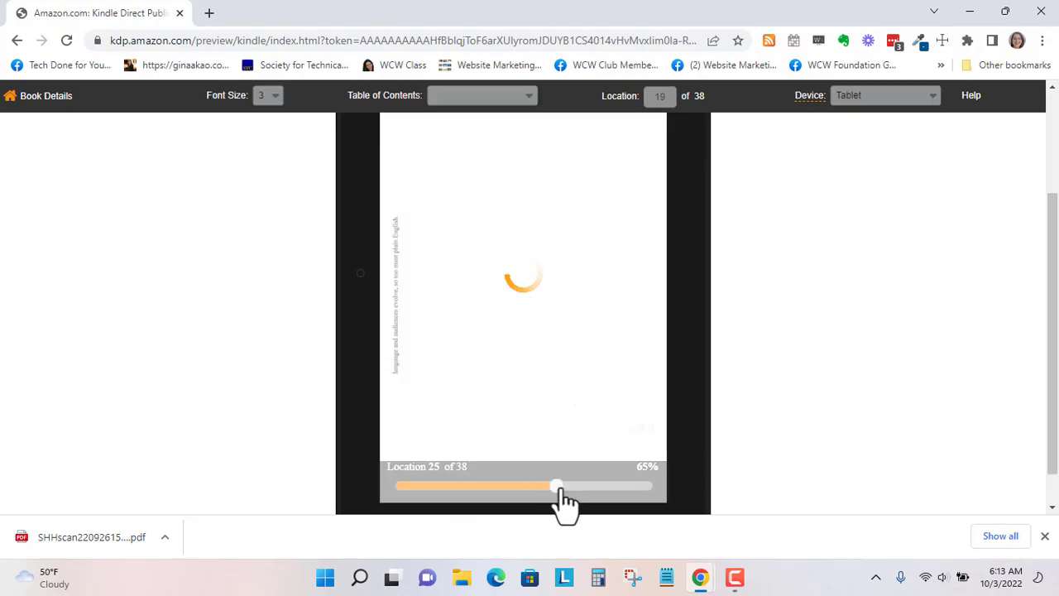
click(609, 488)
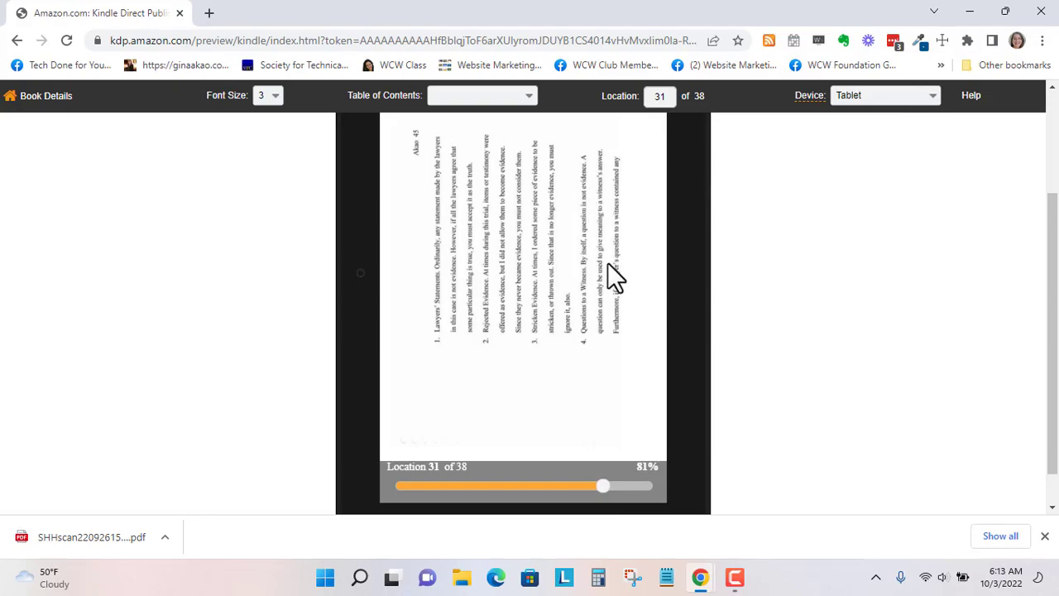
scroll(898, 161, up, 3)
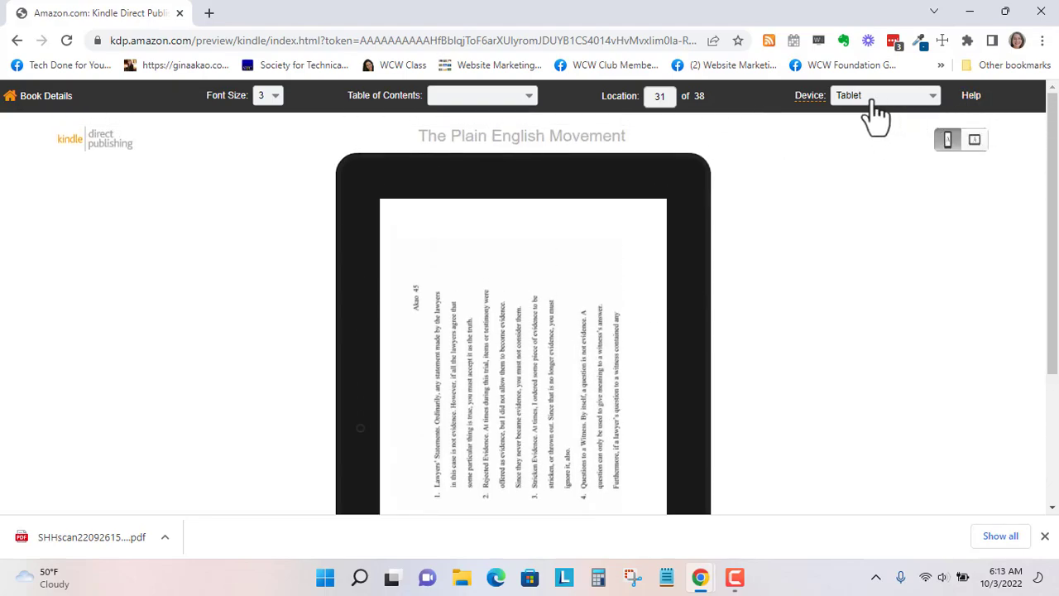
click(974, 141)
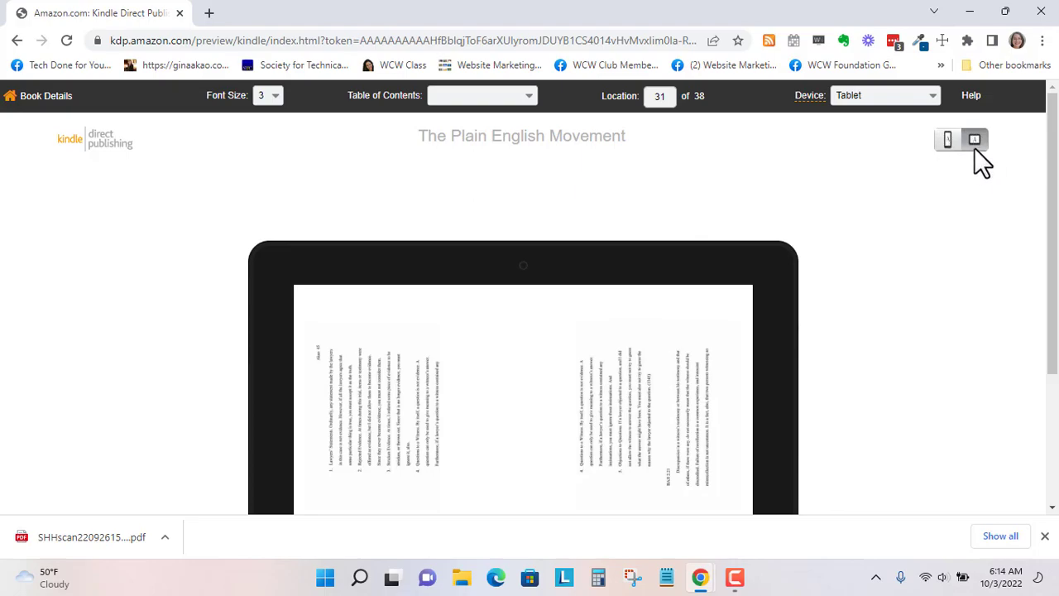
- Jump back to the beginning of the book using the table of contents list
scroll(621, 265, down, 3)
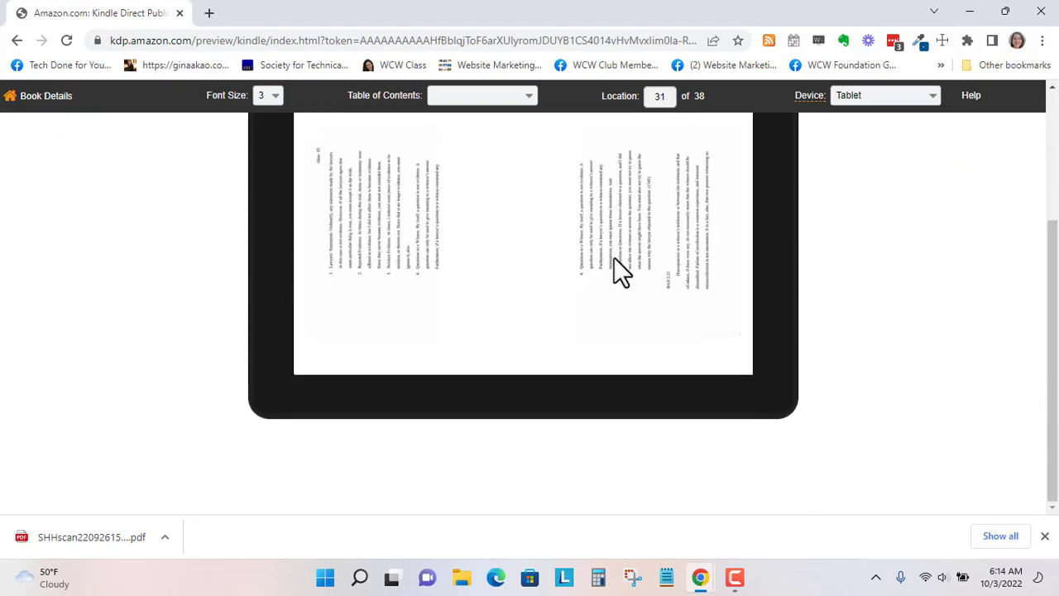
scroll(614, 257, up, 3)
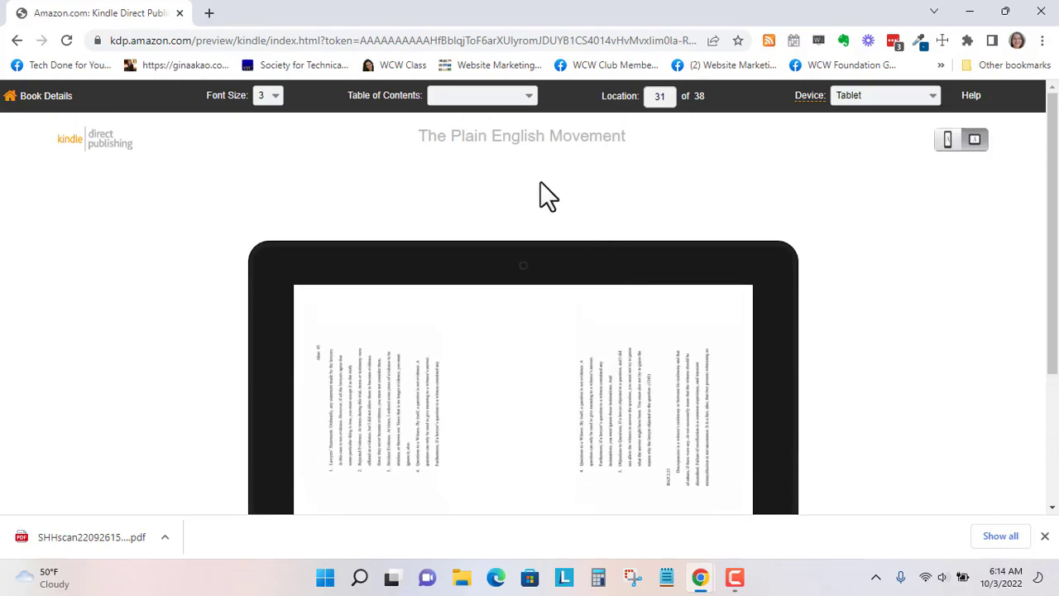
click(528, 99)
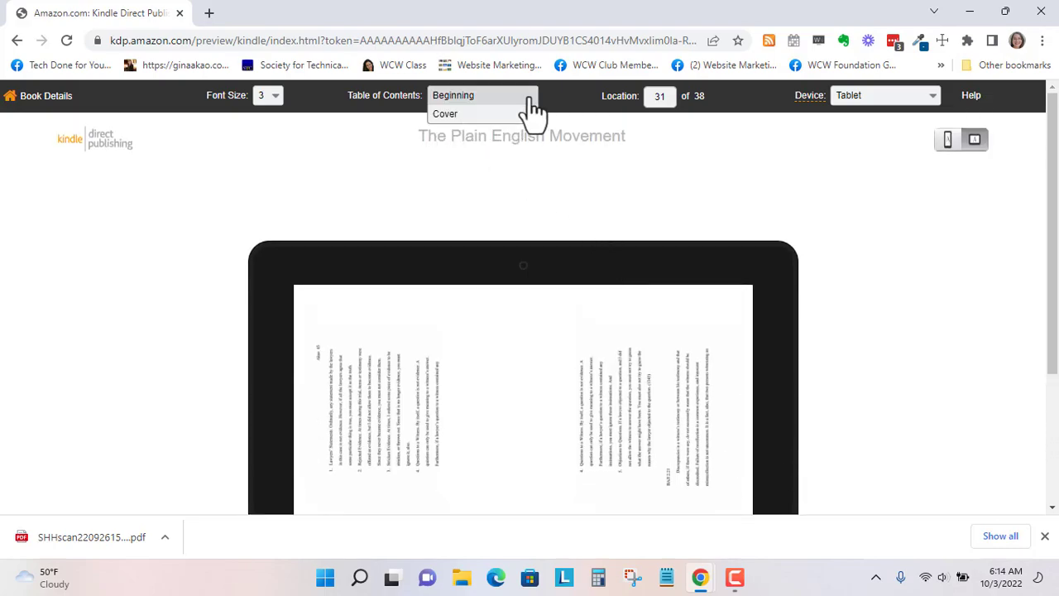
click(487, 98)
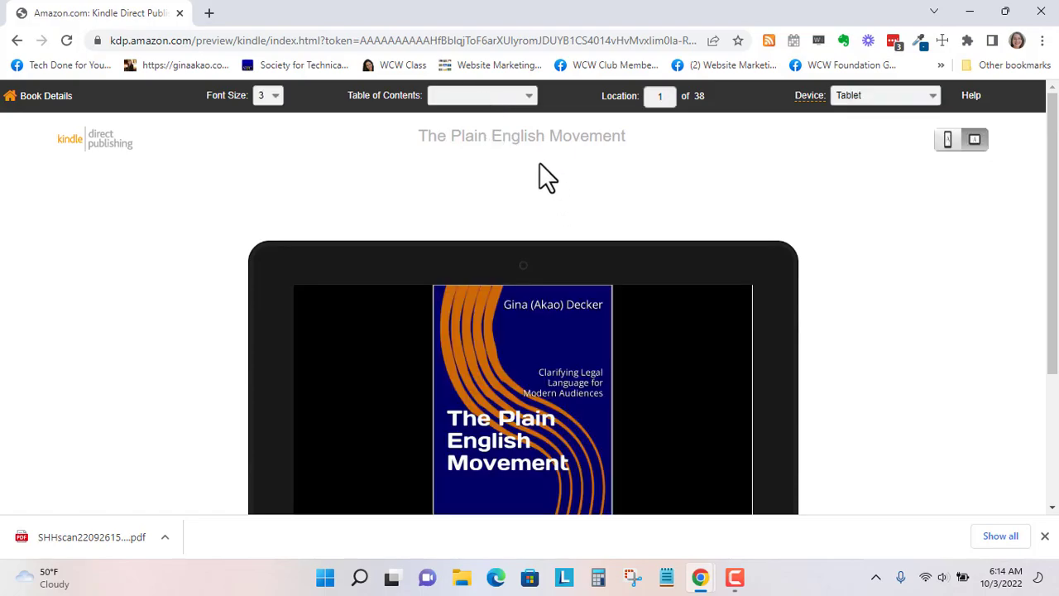
scroll(547, 220, down, 3)
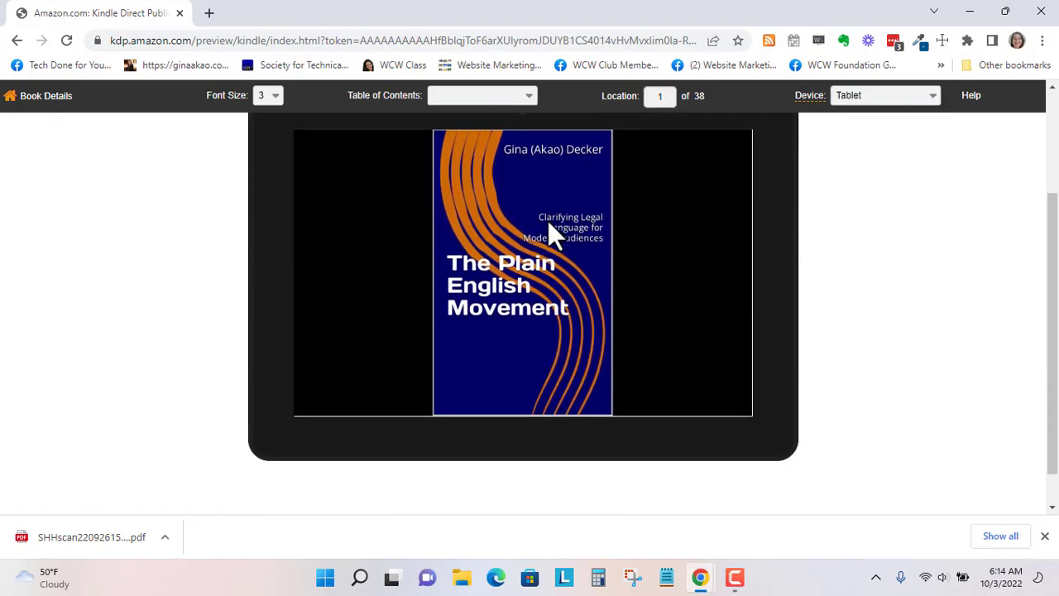
scroll(612, 265, up, 3)
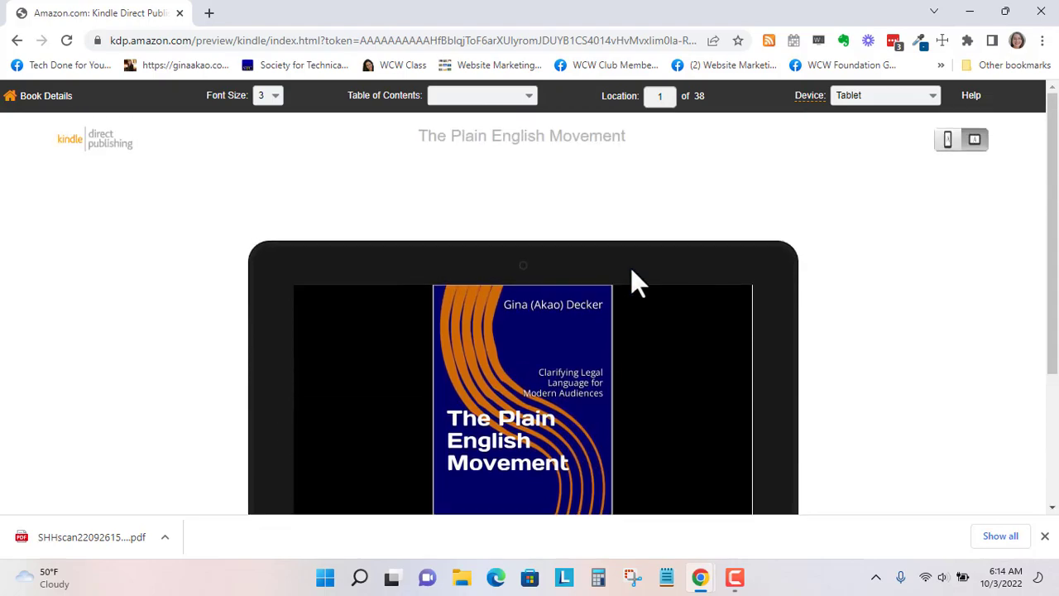
scroll(645, 298, down, 1)
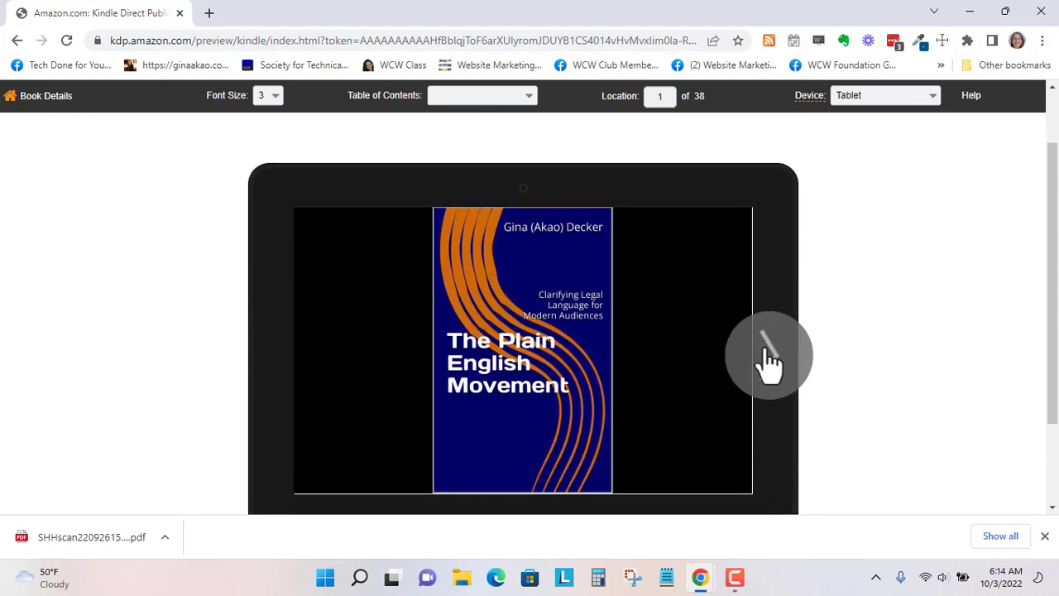
- Page forward past the approval, acknowledgements, abstract and contents pages to location 7
click(768, 357)
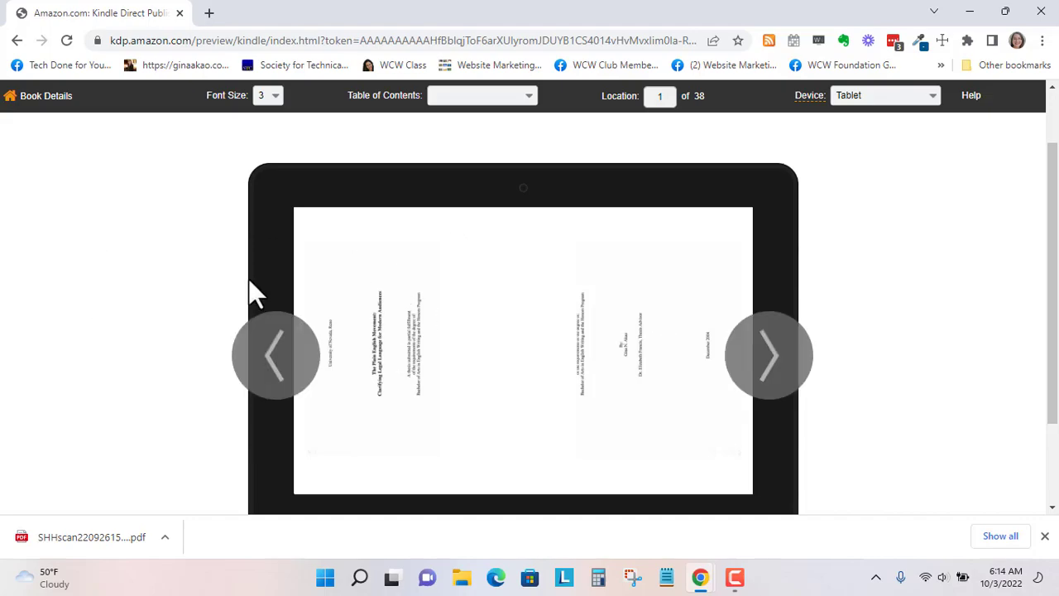
click(774, 360)
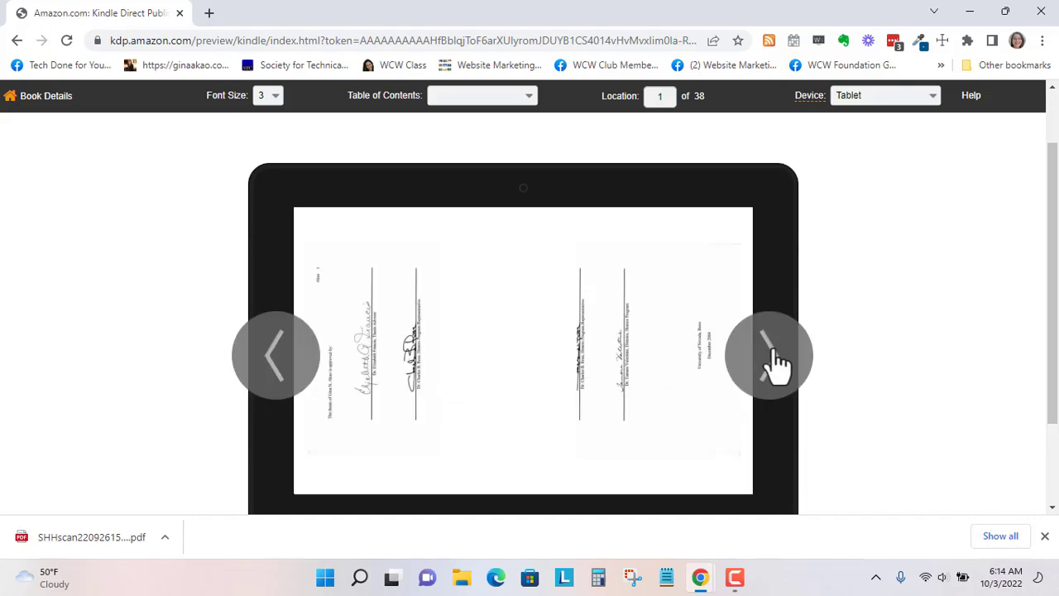
click(777, 364)
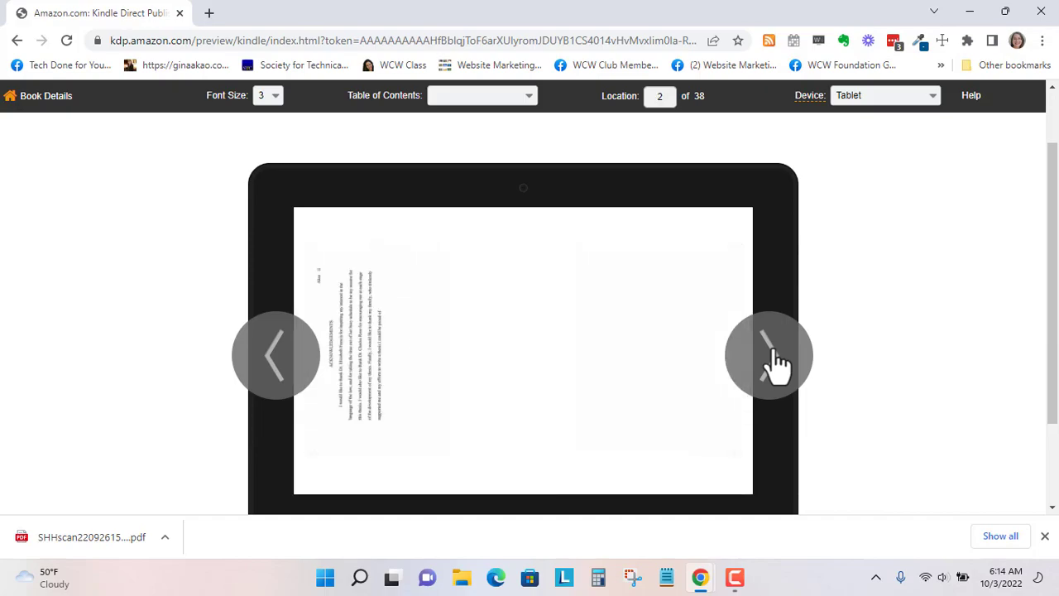
click(776, 364)
click(776, 364)
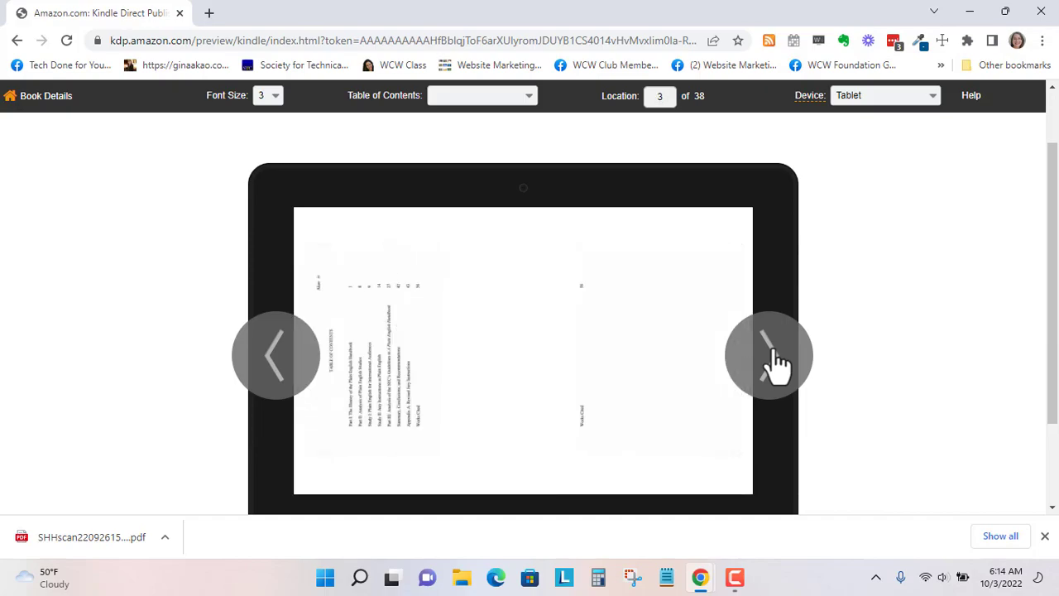
click(776, 364)
click(777, 366)
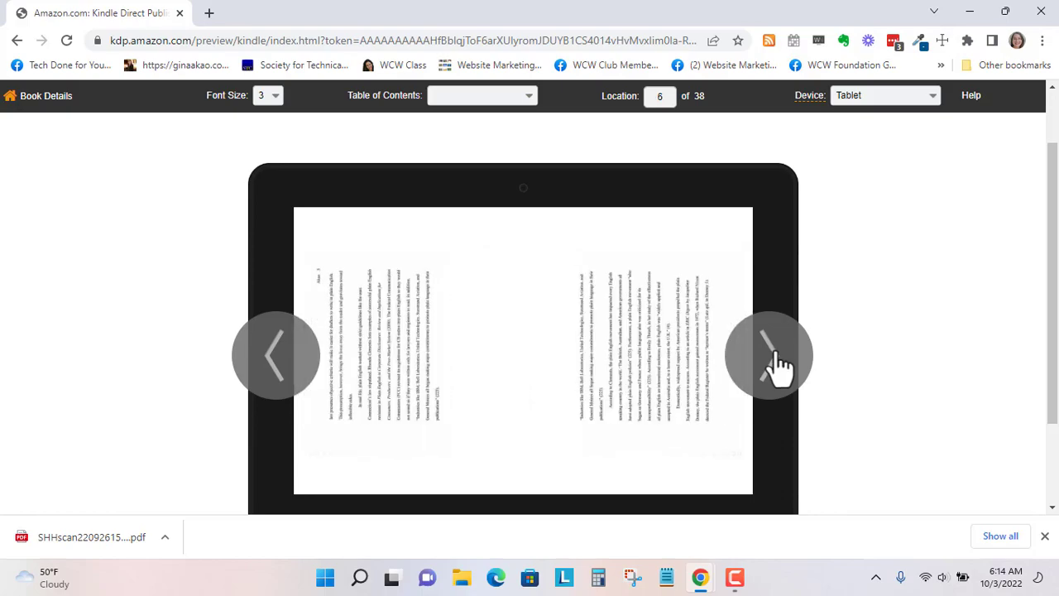
click(776, 364)
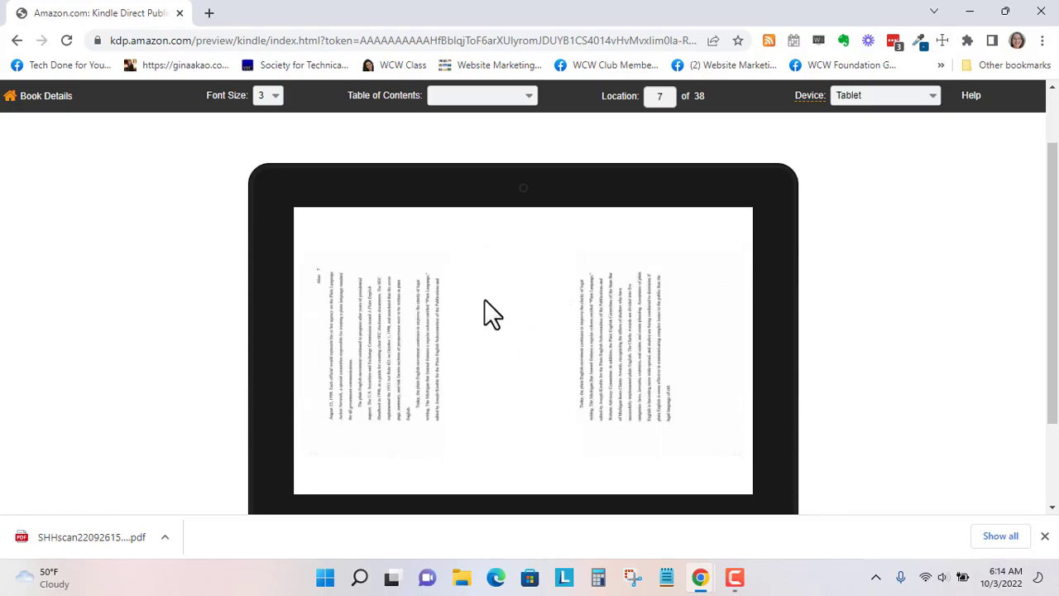
scroll(522, 341, down, 3)
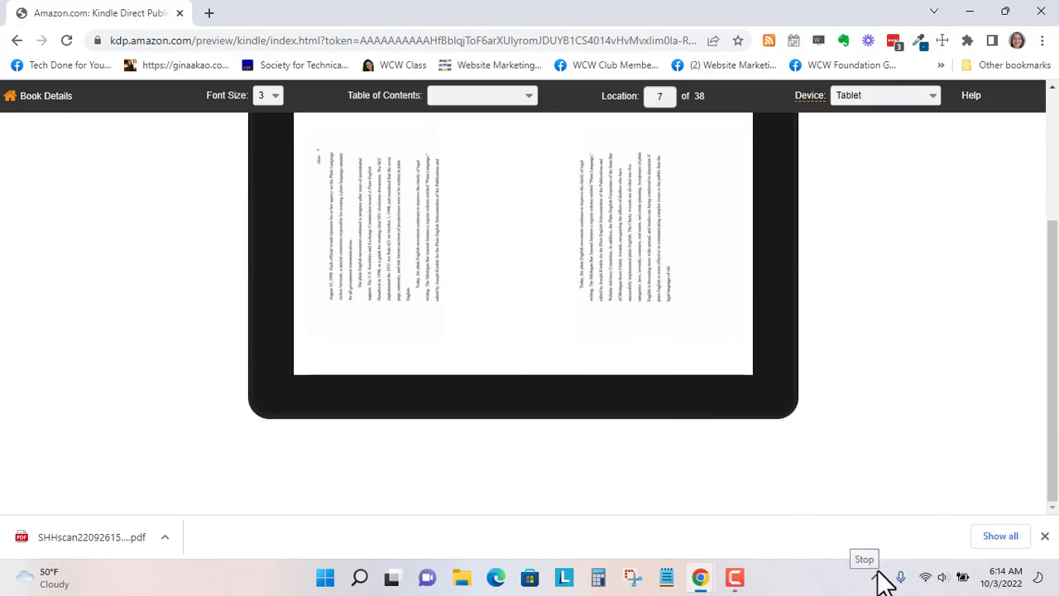
scroll(394, 359, up, 4)
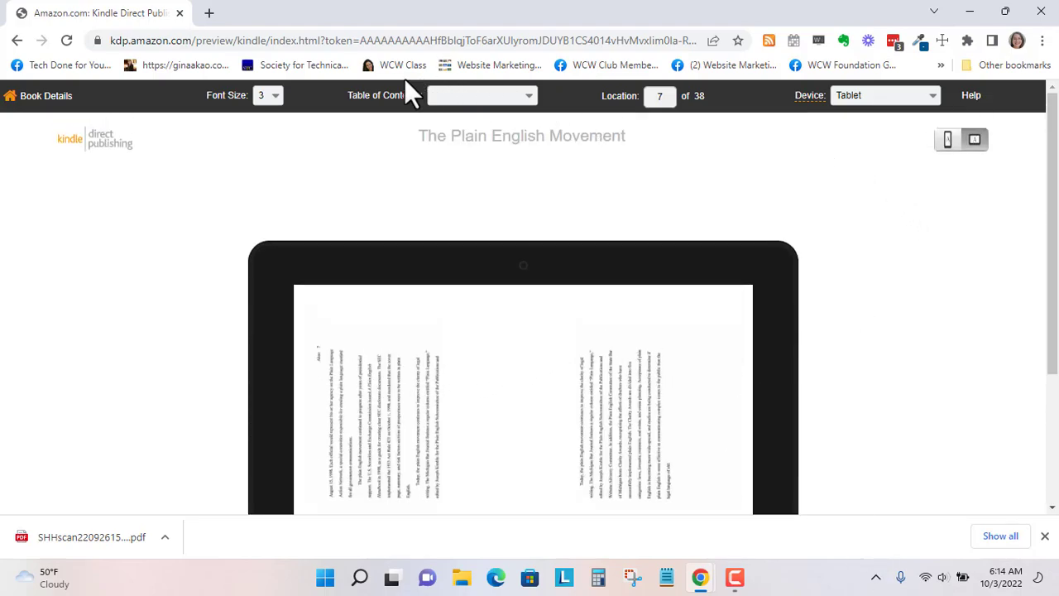
- Leave the previewer for the Content page and save the eBook content as a draft
click(16, 40)
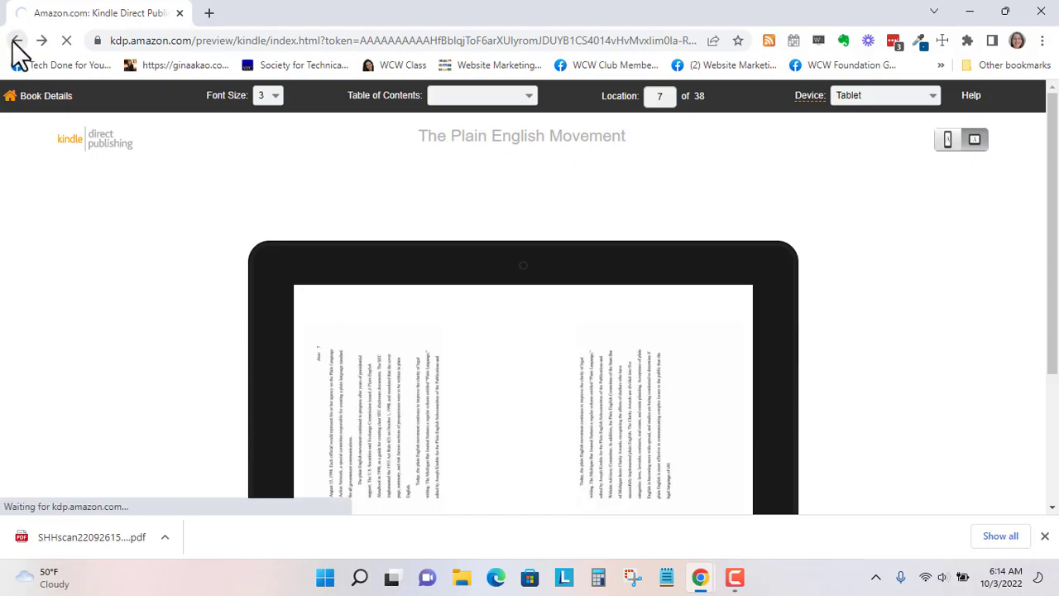
mouse_move(733, 293)
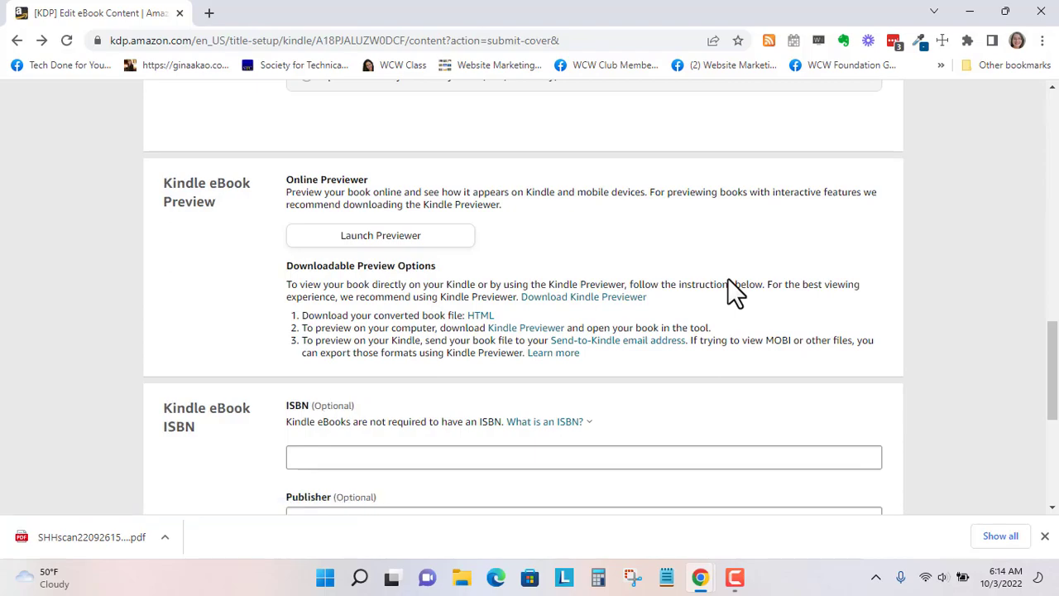
scroll(728, 280, down, 2)
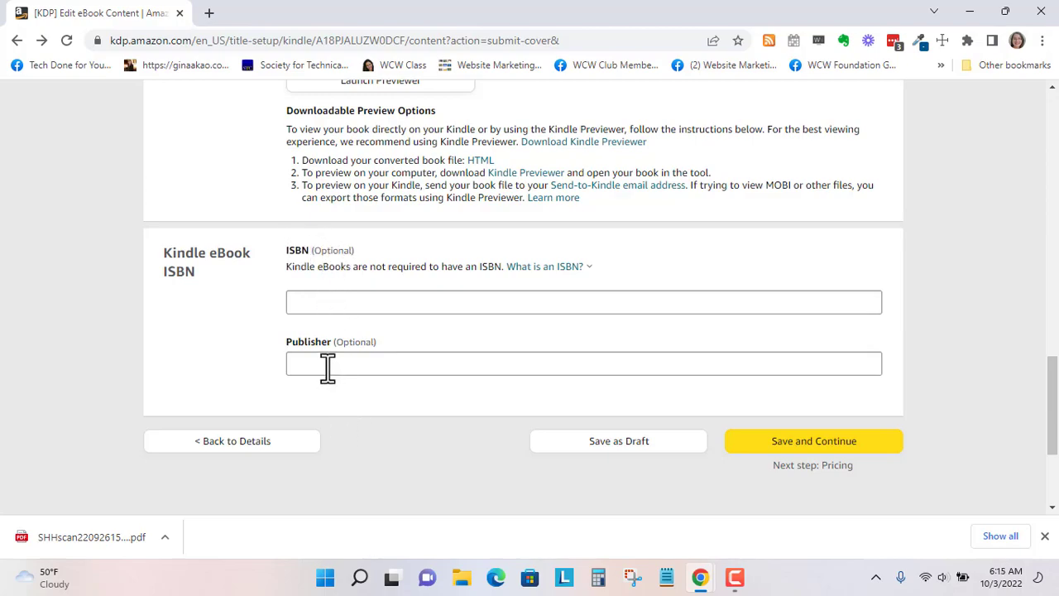
click(654, 444)
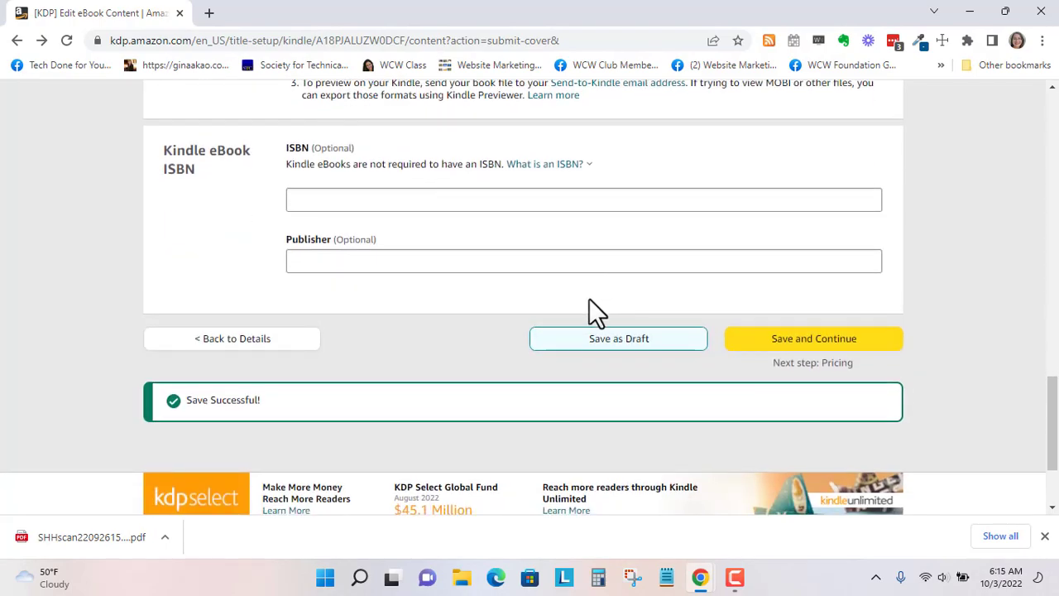
- Save the content, move on to Pricing, and choose the 70% royalty plan
click(834, 348)
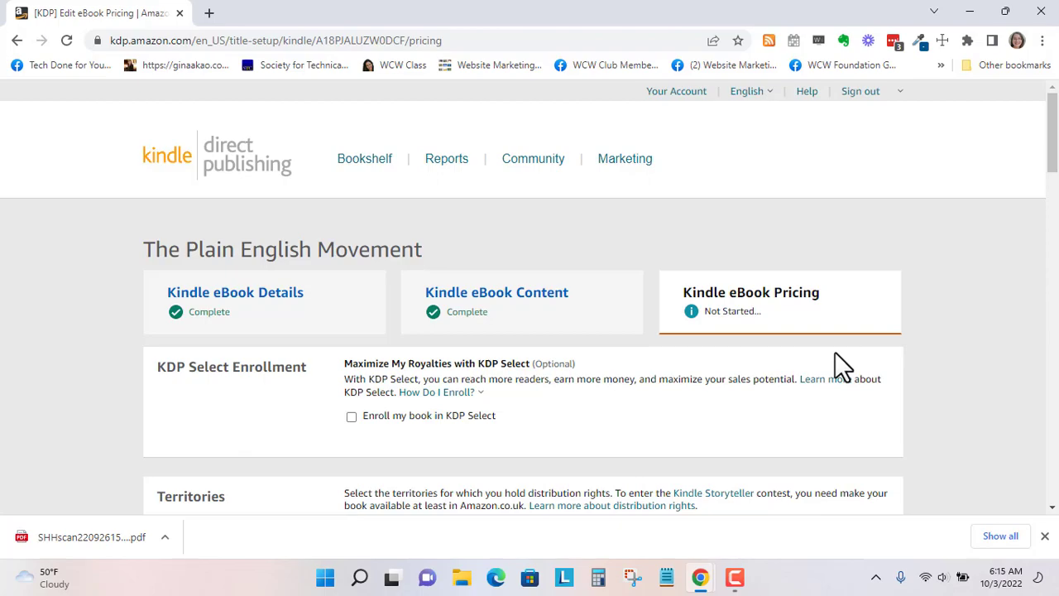
scroll(834, 353, down, 2)
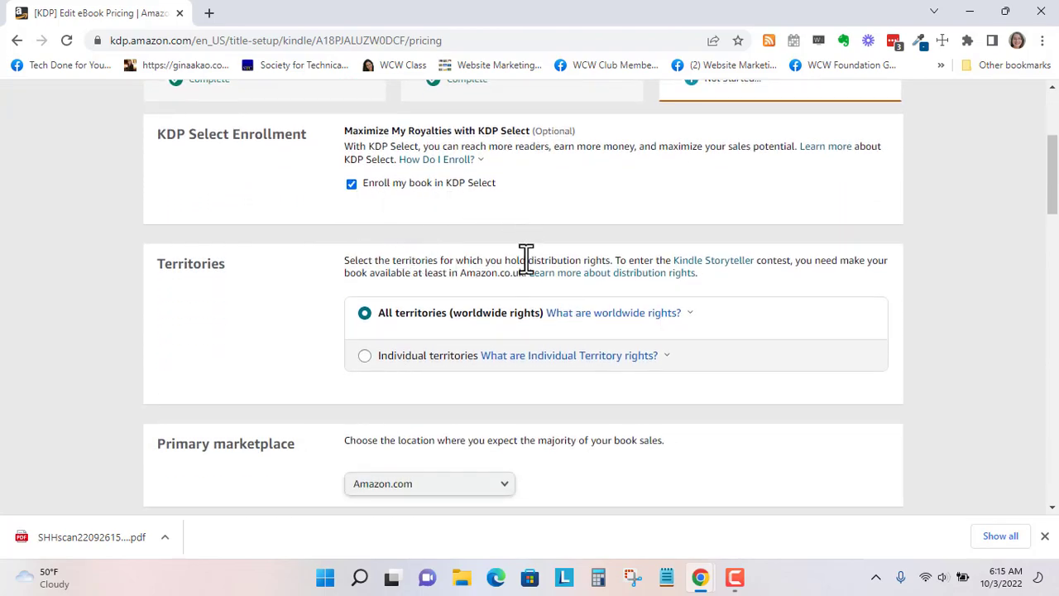
scroll(526, 260, down, 2)
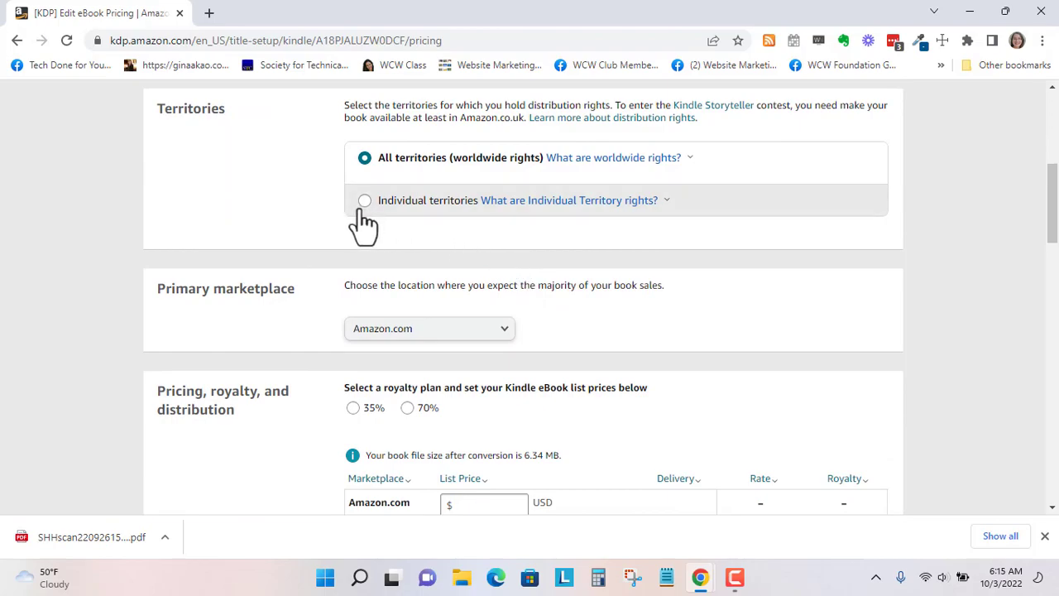
scroll(525, 281, down, 1)
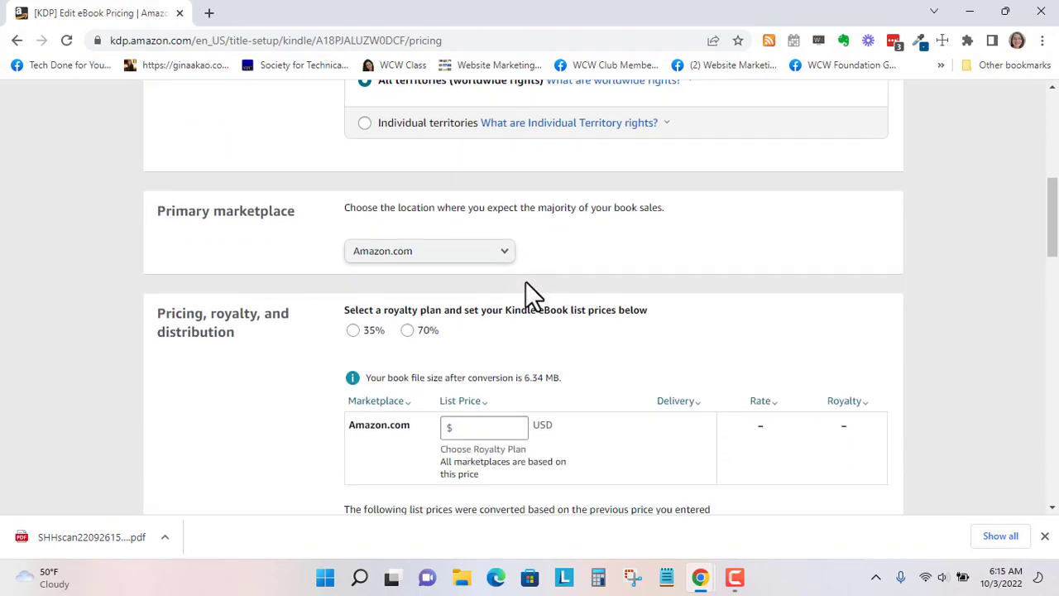
scroll(493, 277, down, 1)
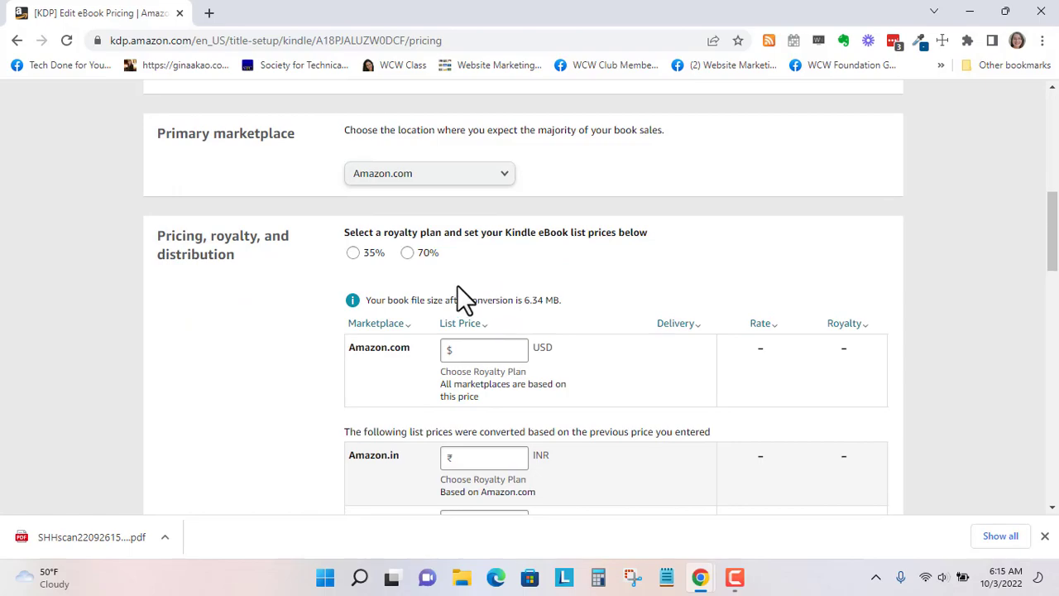
click(408, 253)
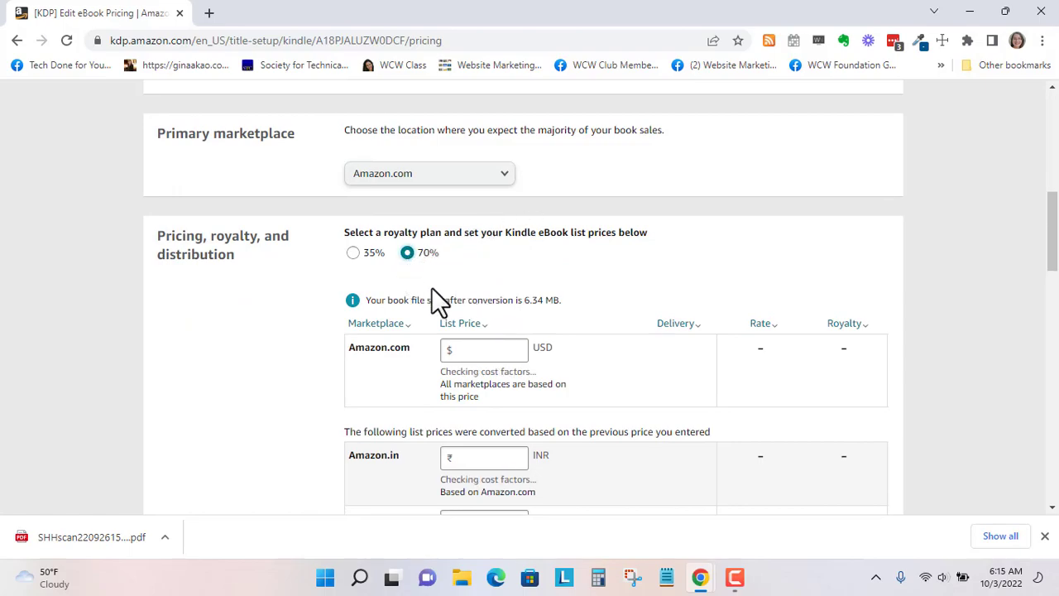
- Enter a $2.99 Amazon.com list price and review the rest of the Pricing page
scroll(478, 290, down, 2)
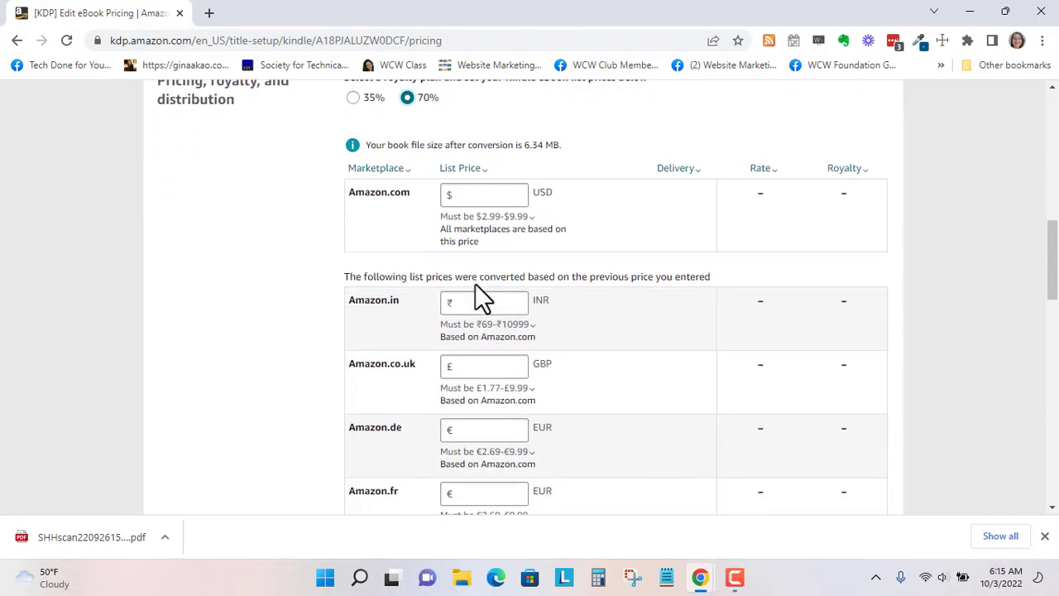
click(486, 195)
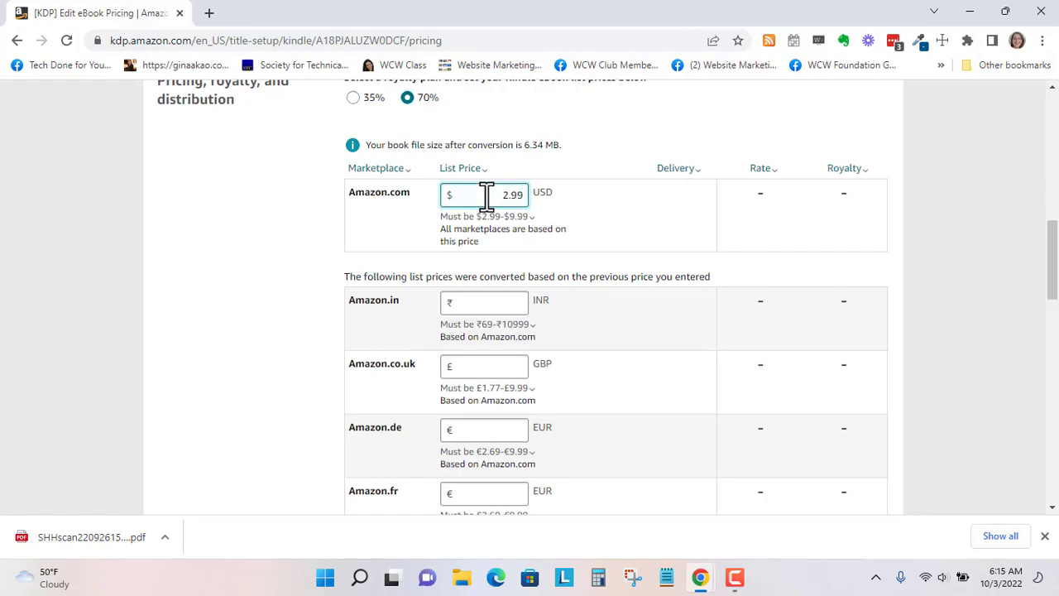
text(2.99)
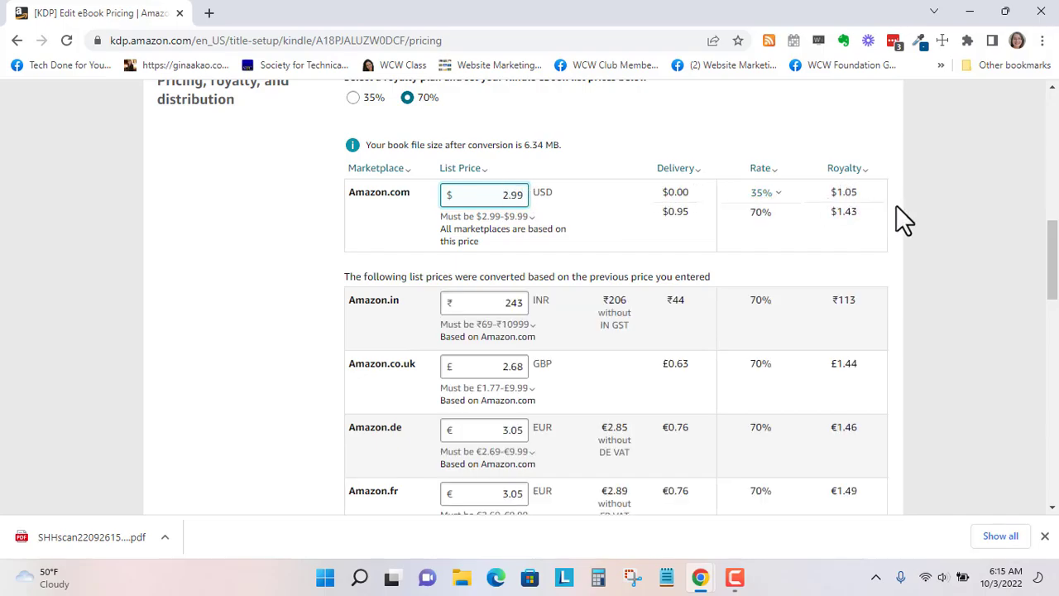
scroll(837, 306, down, 4)
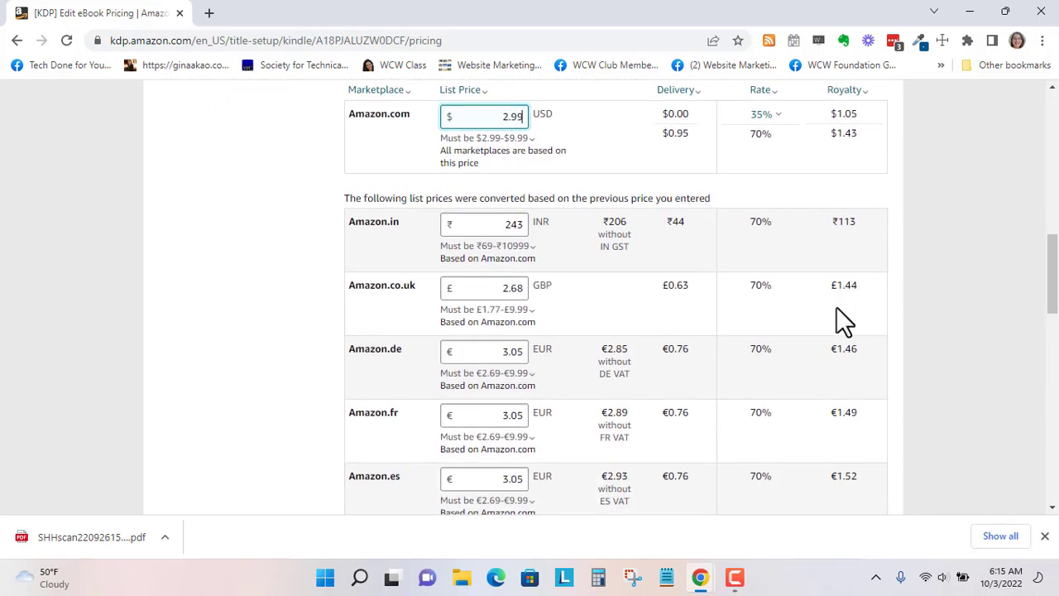
scroll(834, 306, down, 7)
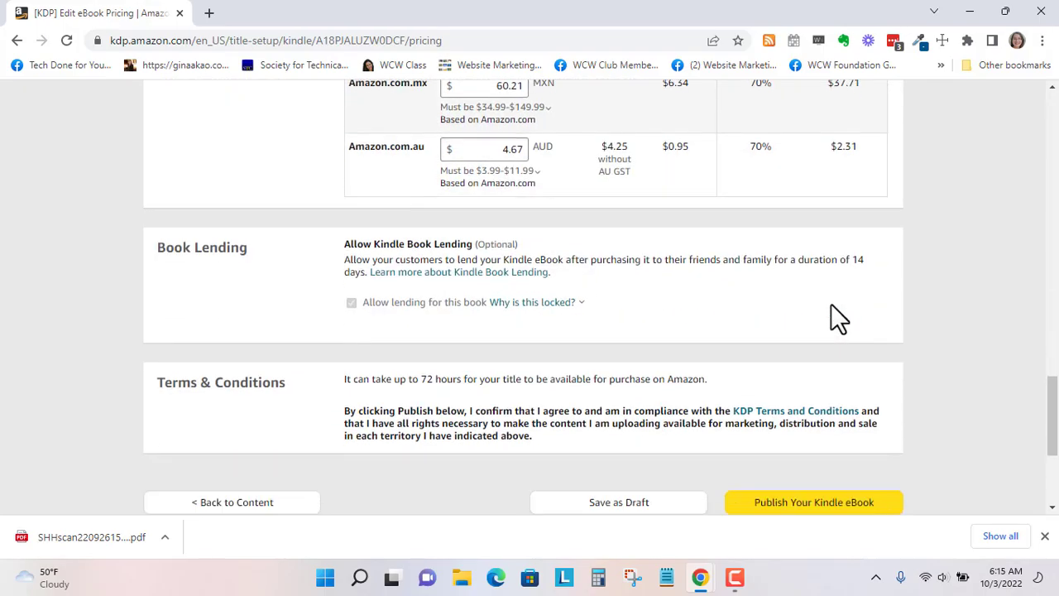
scroll(831, 304, down, 1)
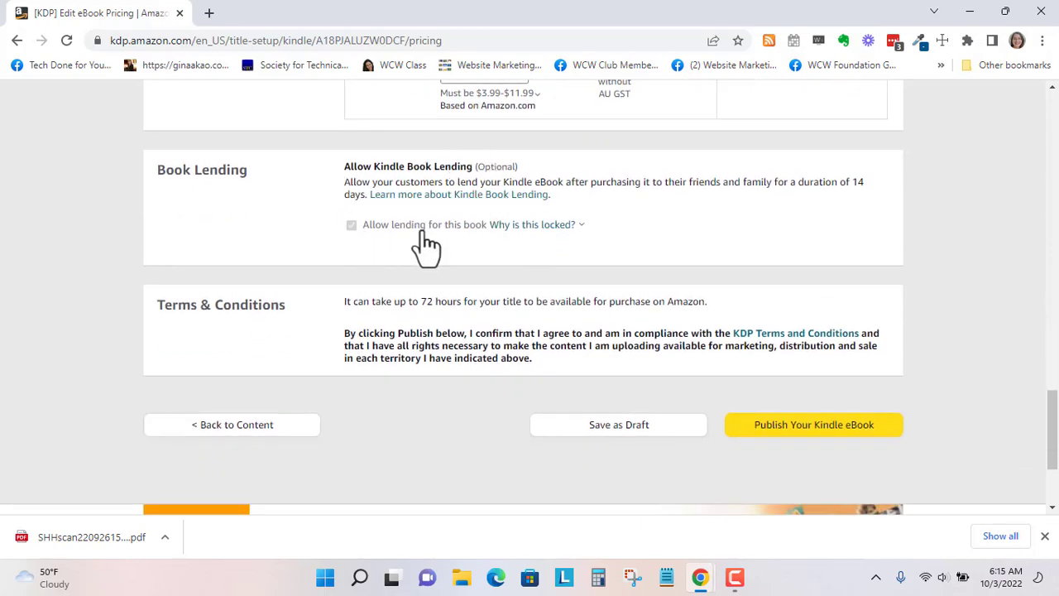
mouse_move(539, 243)
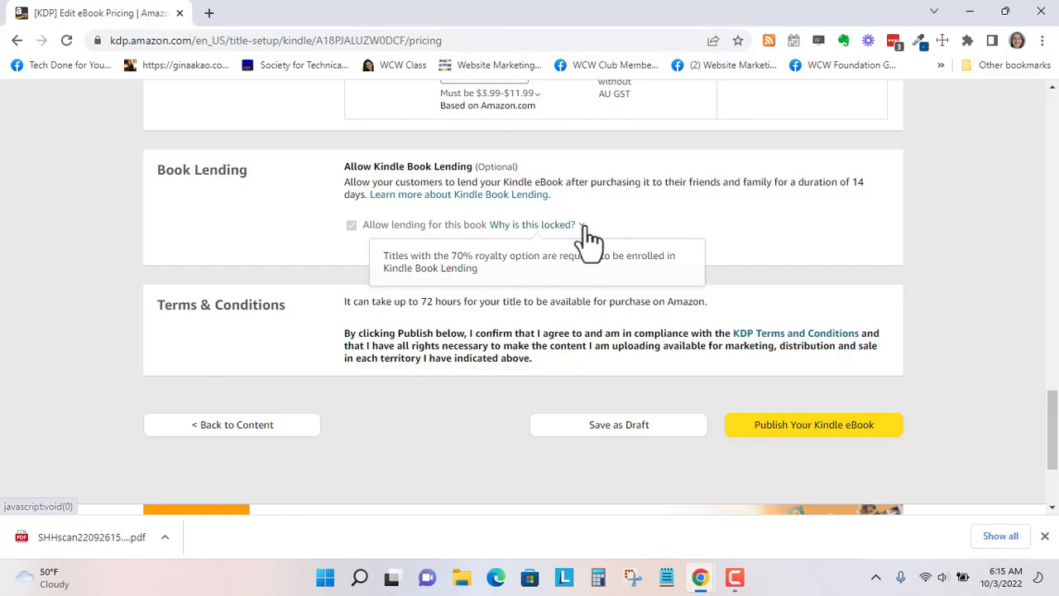
scroll(591, 243, down, 2)
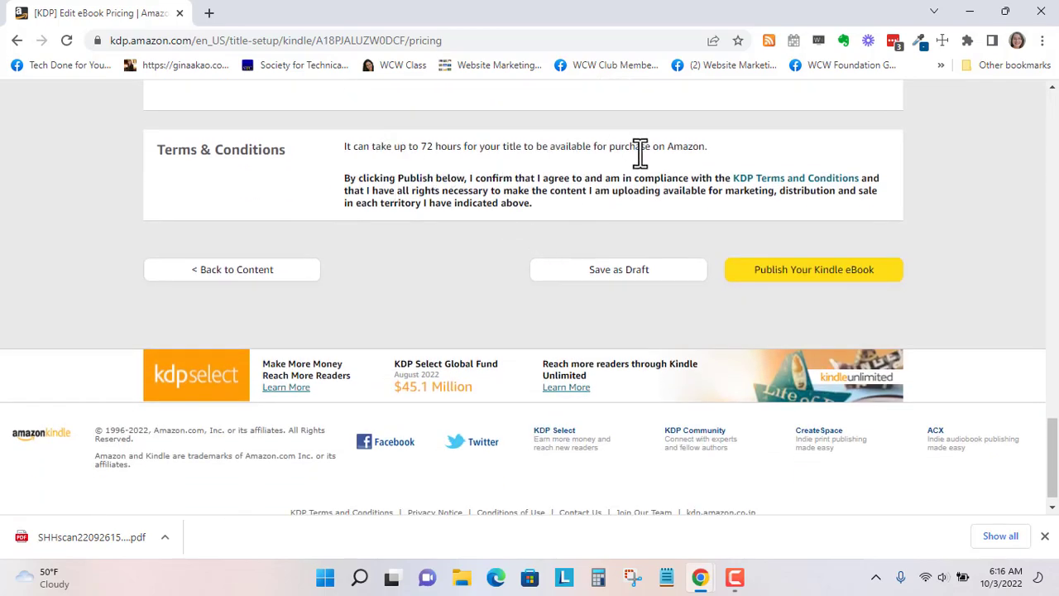
- Save the Pricing page settings as a draft and scroll back to the top
click(658, 278)
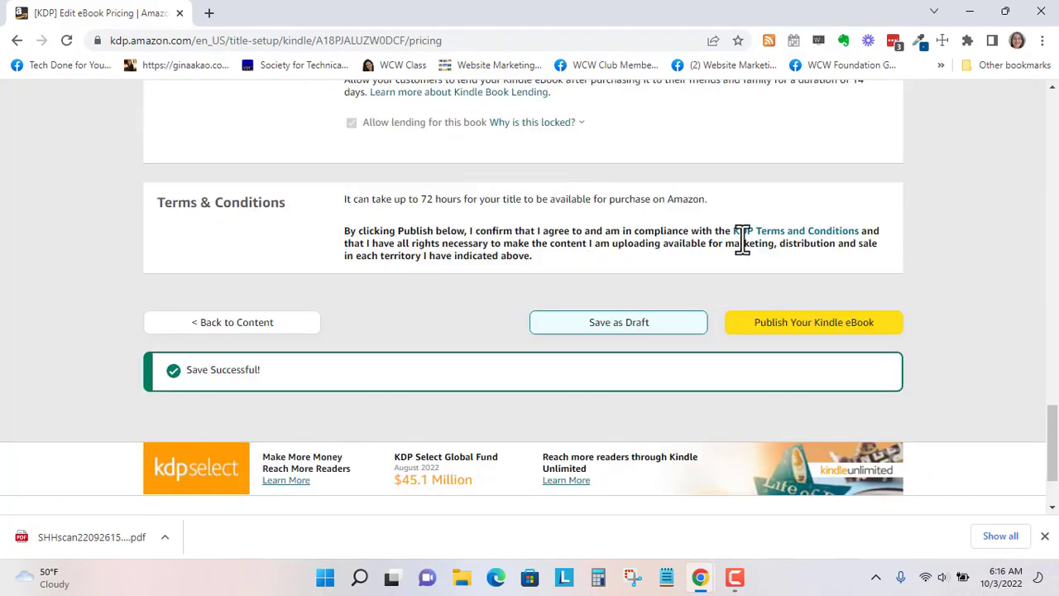
scroll(686, 254, down, 2)
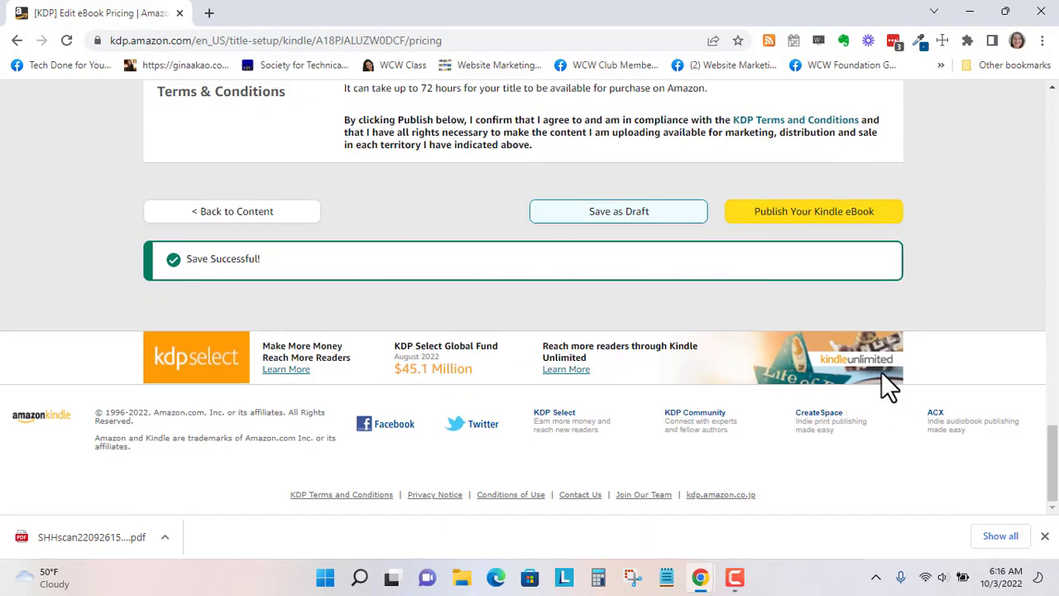
scroll(879, 369, up, 15)
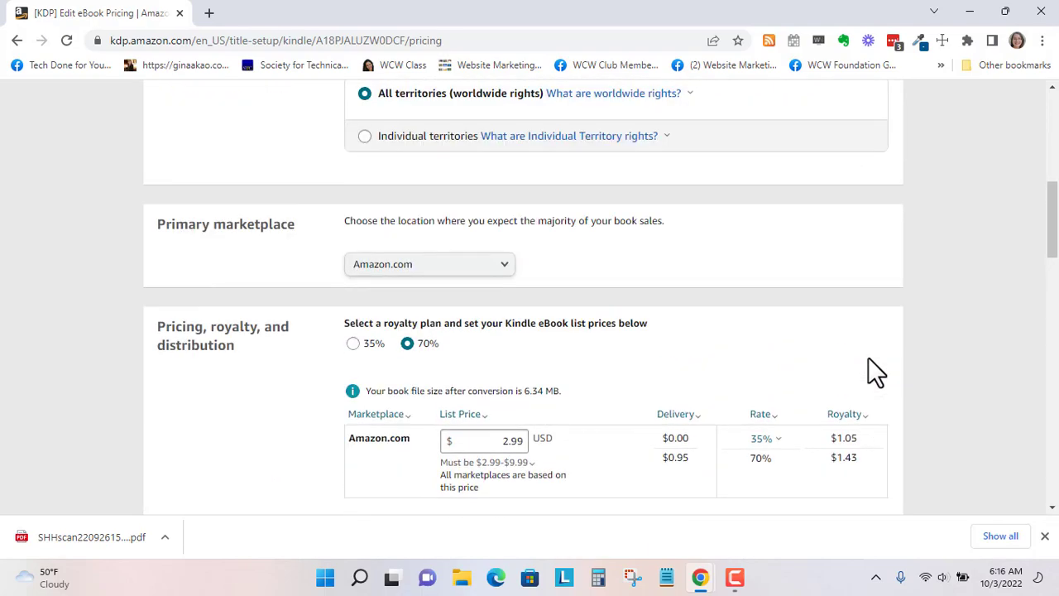
scroll(868, 357, up, 5)
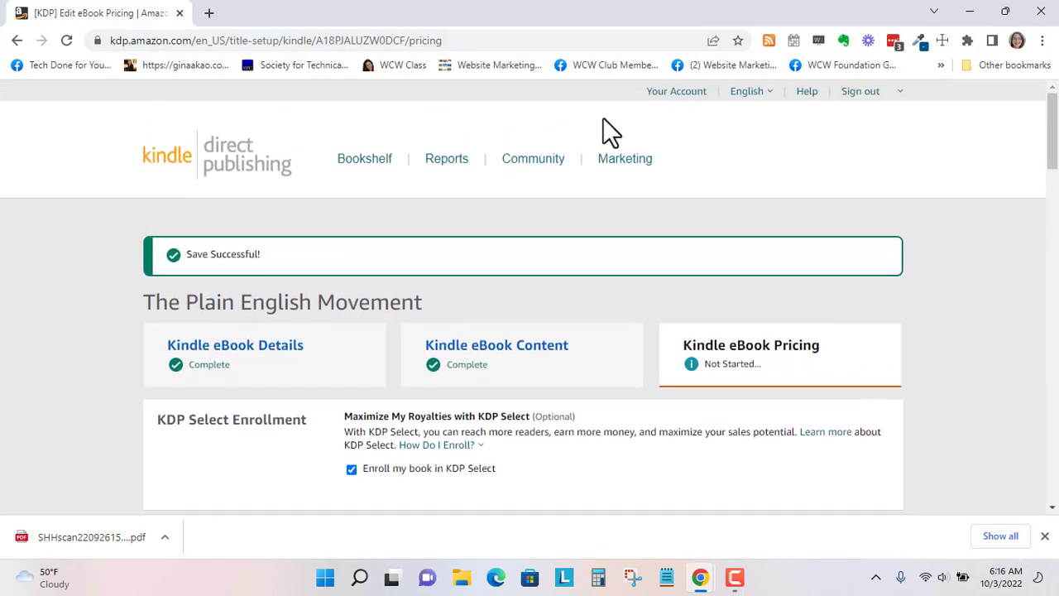
- Search Google for 'convert pdf to word' in a new browser tab
click(208, 14)
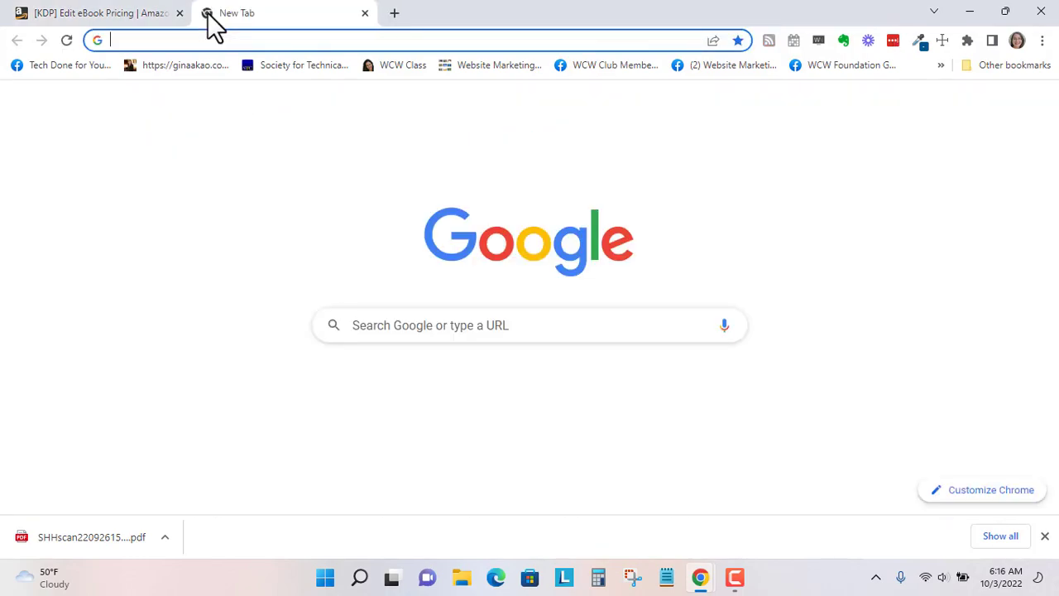
text(convert )
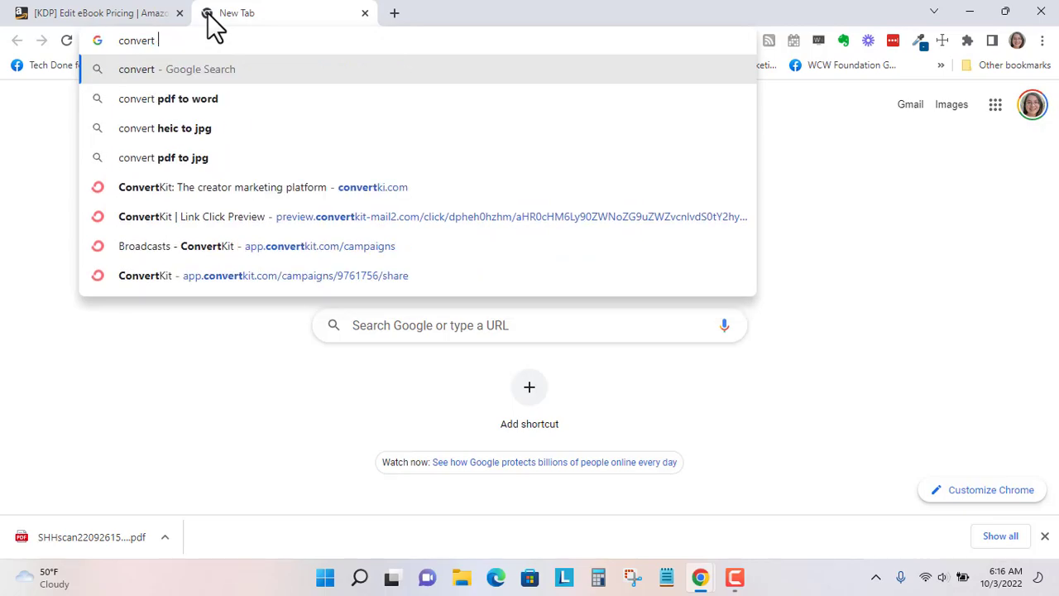
text(pdf to wo)
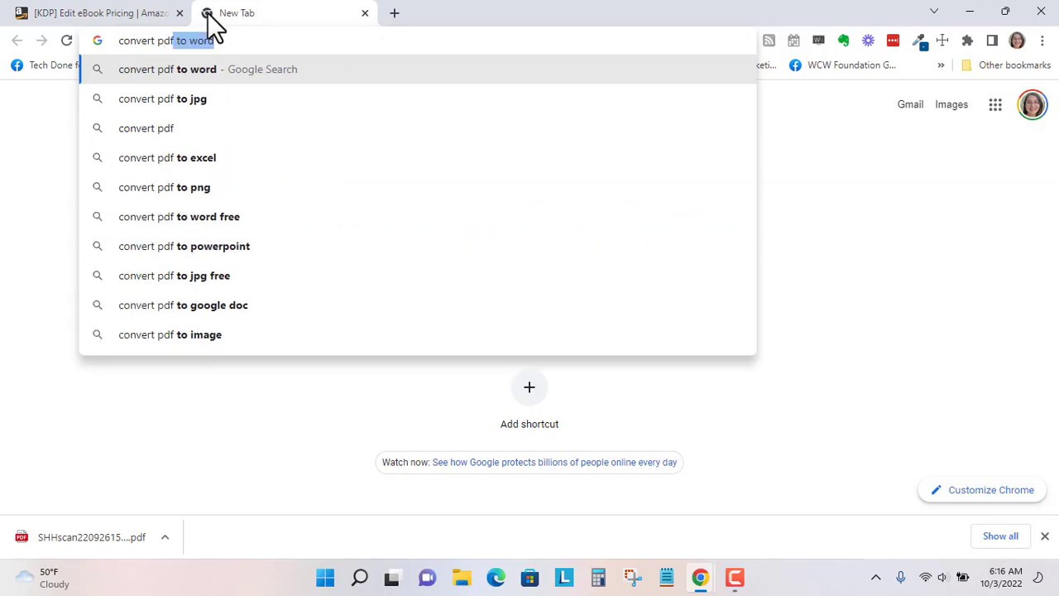
text(rd)
key(Return)
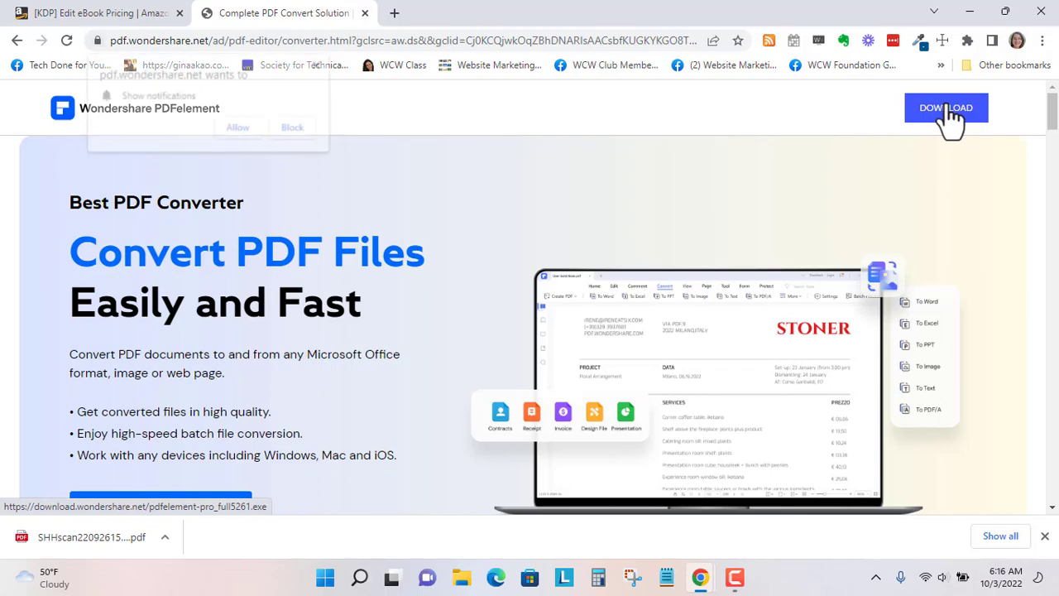
- Dismiss the Wondershare notification prompt, return to the results, and find Adobe's Convert PDF to Word link
scroll(609, 190, down, 2)
click(322, 65)
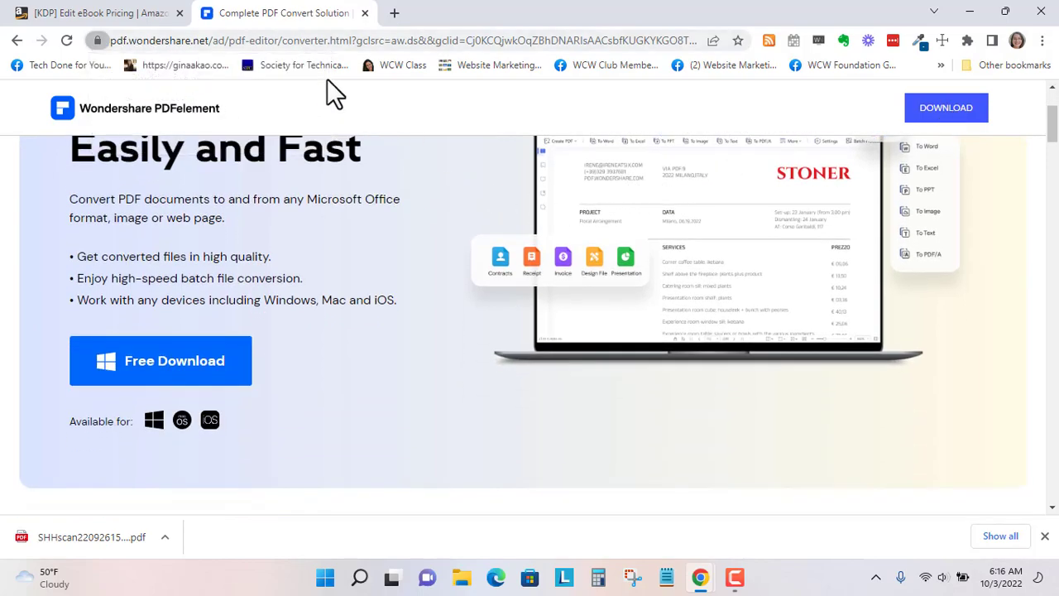
scroll(538, 273, down, 5)
scroll(537, 276, down, 5)
scroll(537, 274, down, 6)
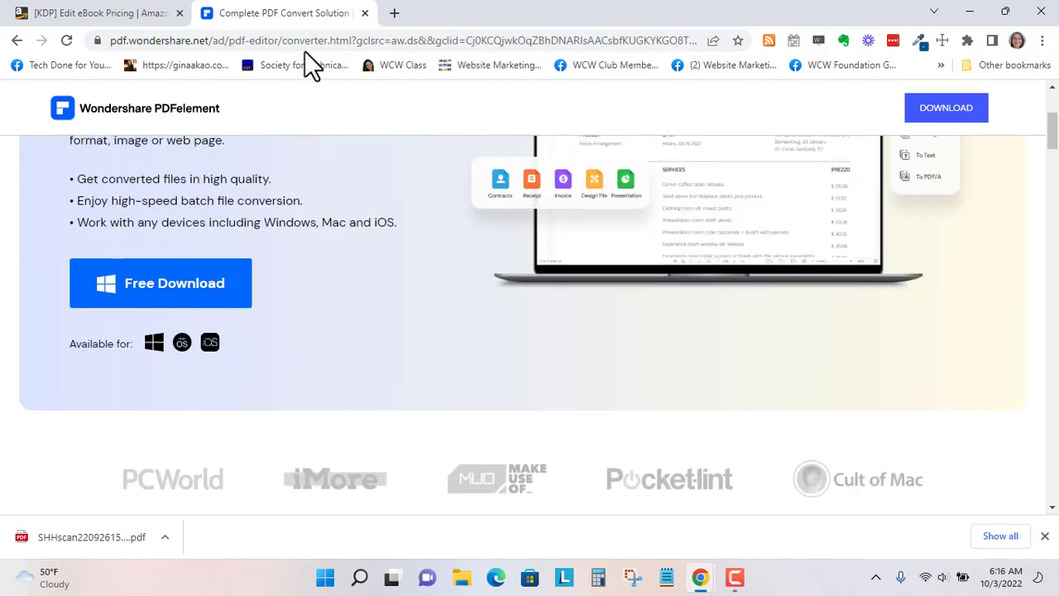
click(16, 41)
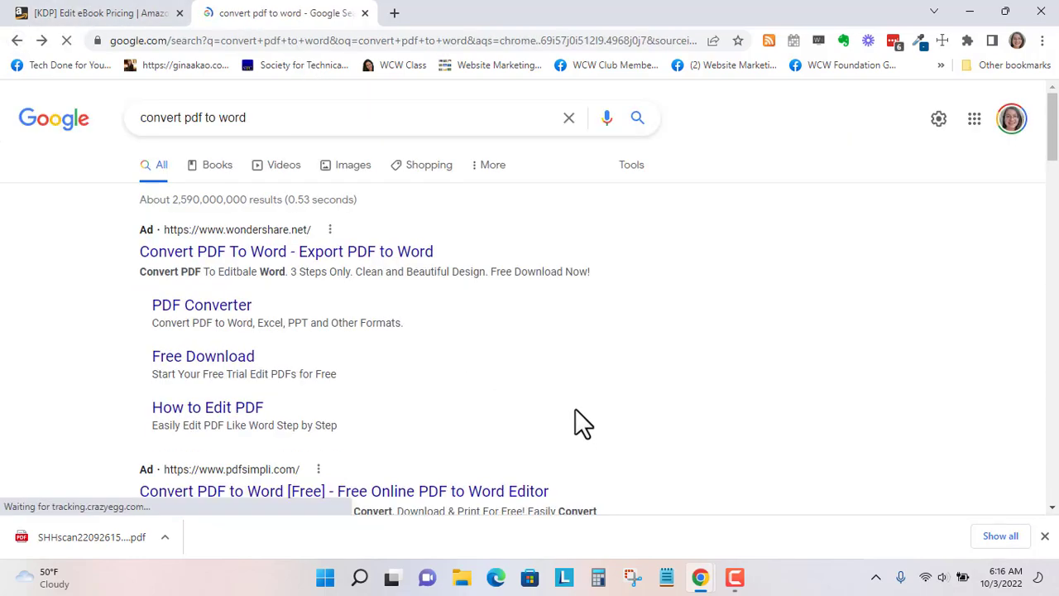
scroll(563, 397, down, 3)
scroll(340, 366, down, 4)
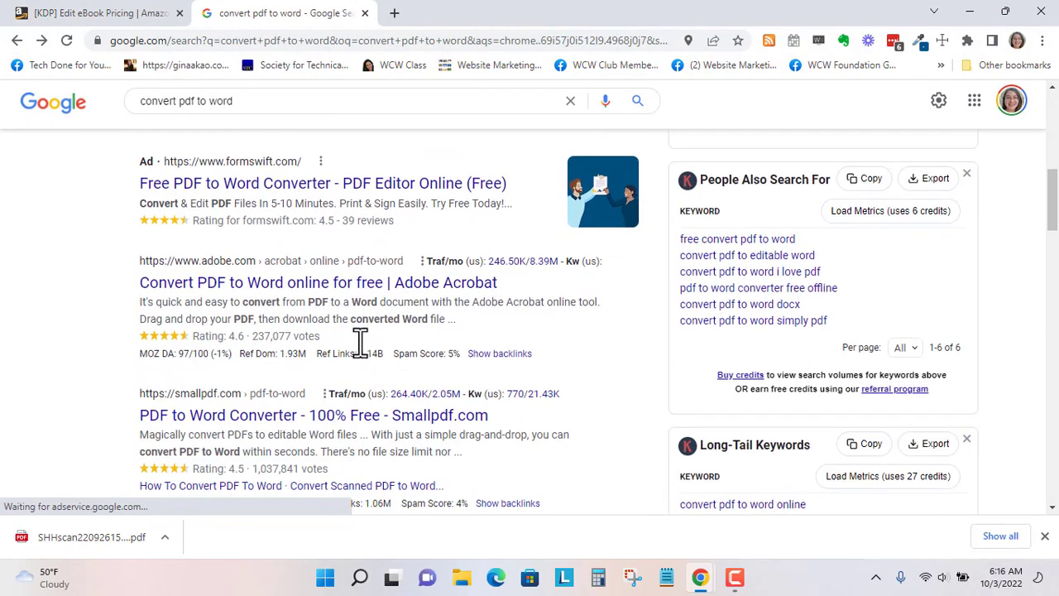
- Convert the Plain English Movement PDF with Adobe's free converter and download the .docx
click(287, 286)
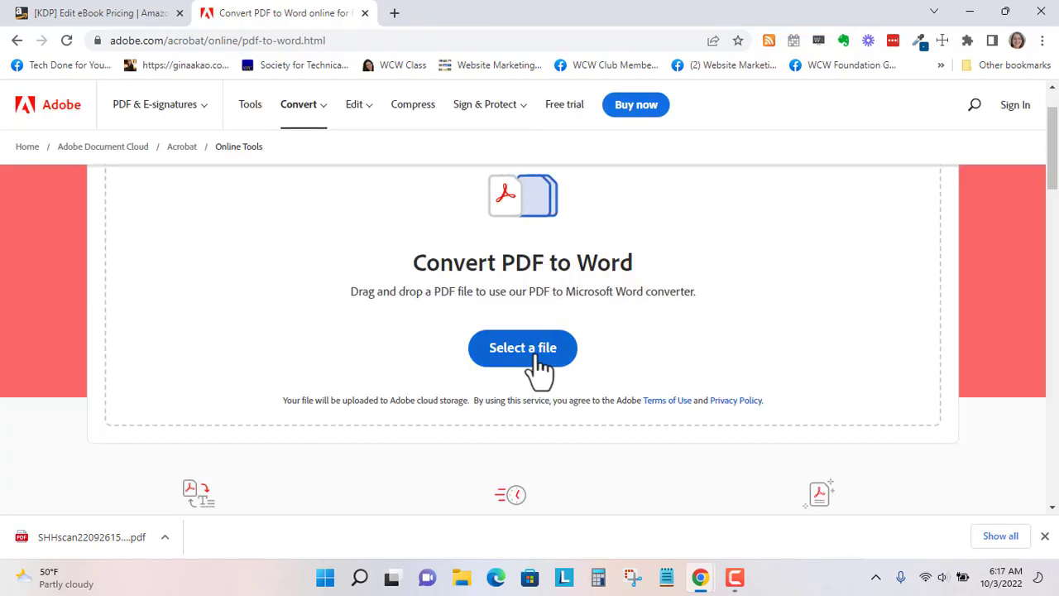
click(533, 351)
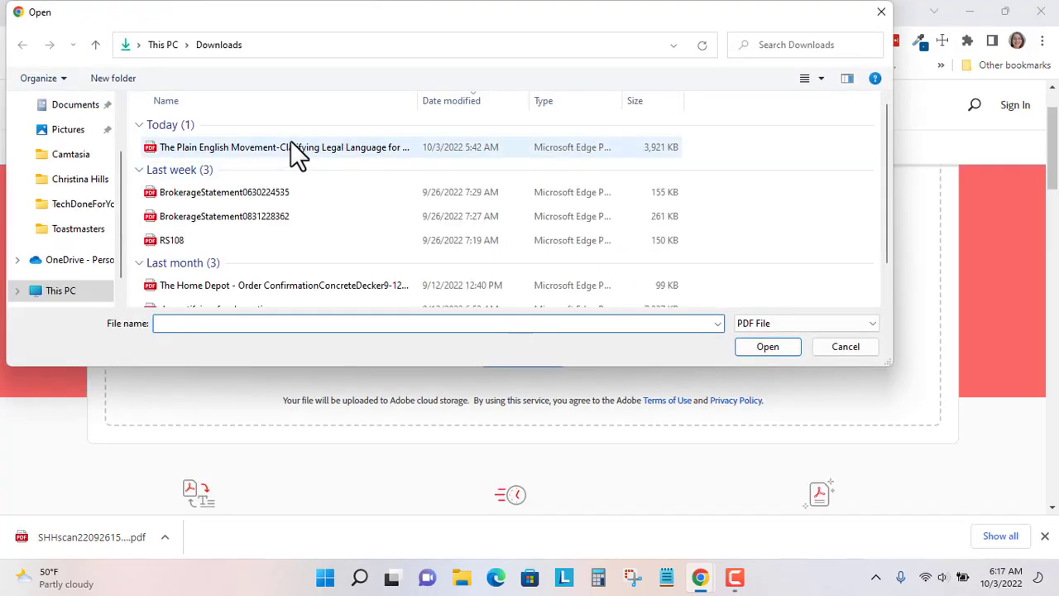
click(356, 152)
click(753, 349)
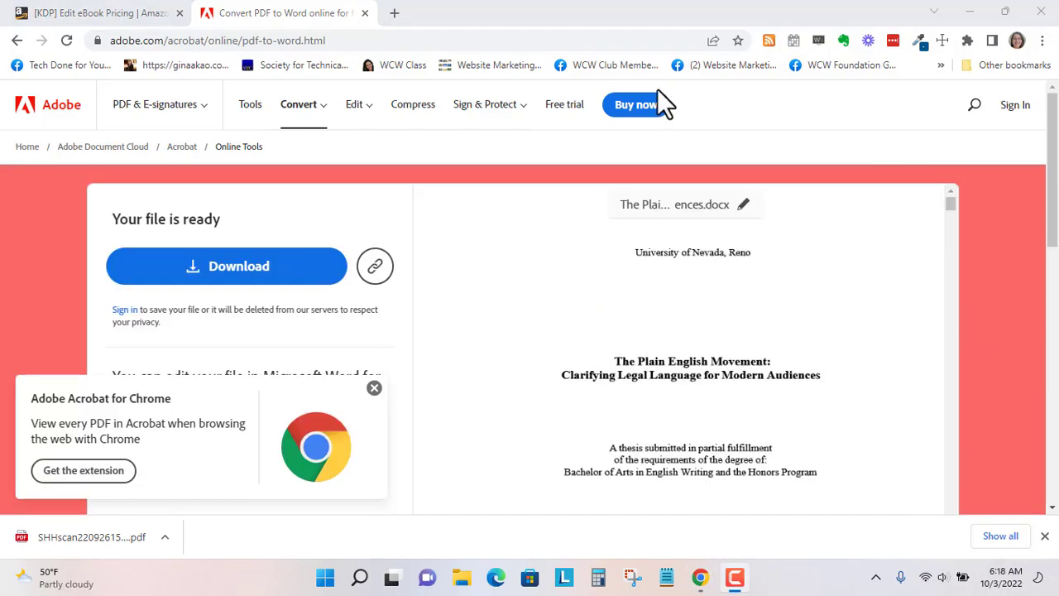
click(288, 277)
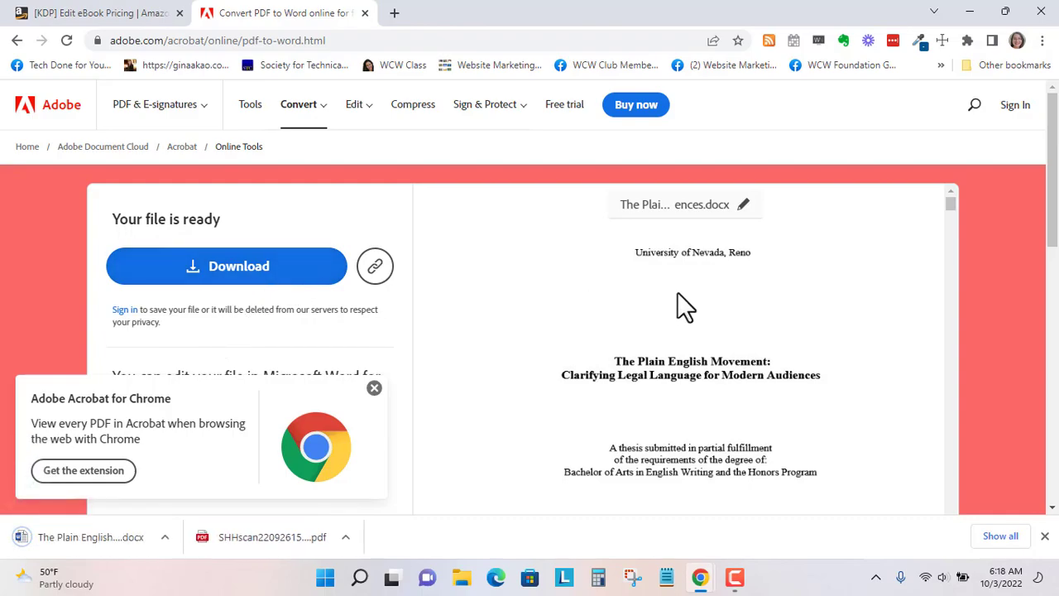
- Open the downloaded .docx in Word, check it through the Table of Contents, and close it
click(114, 546)
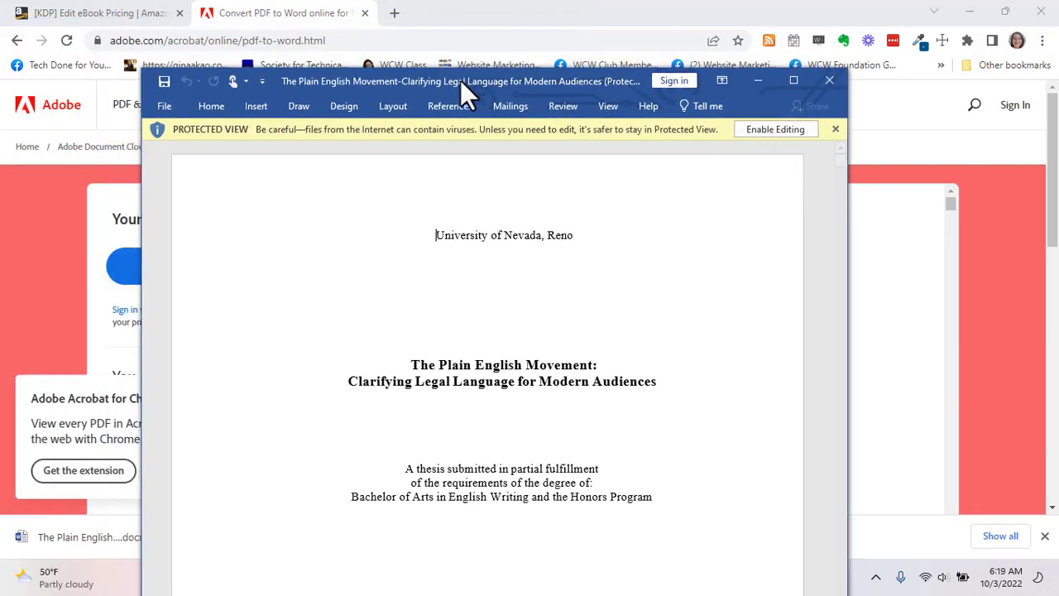
drag(459, 79, 439, 59)
scroll(567, 331, down, 5)
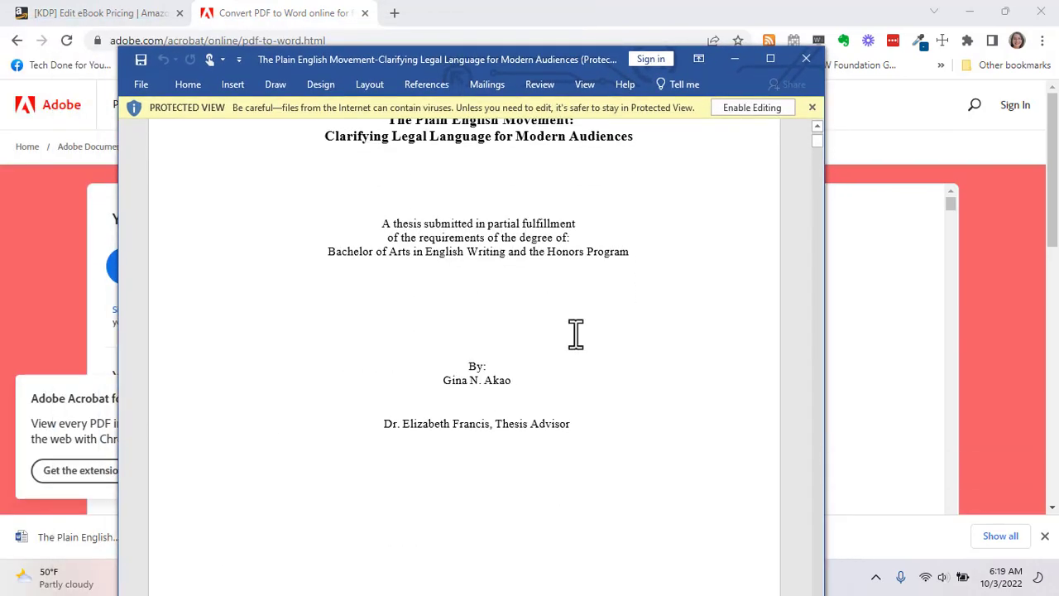
scroll(575, 337, down, 15)
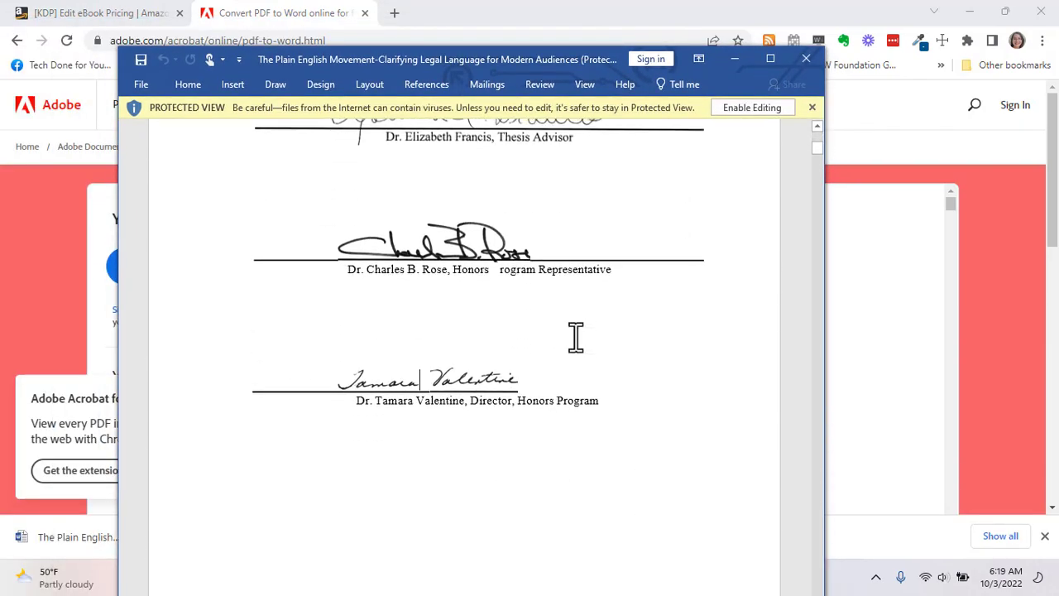
scroll(575, 339, down, 15)
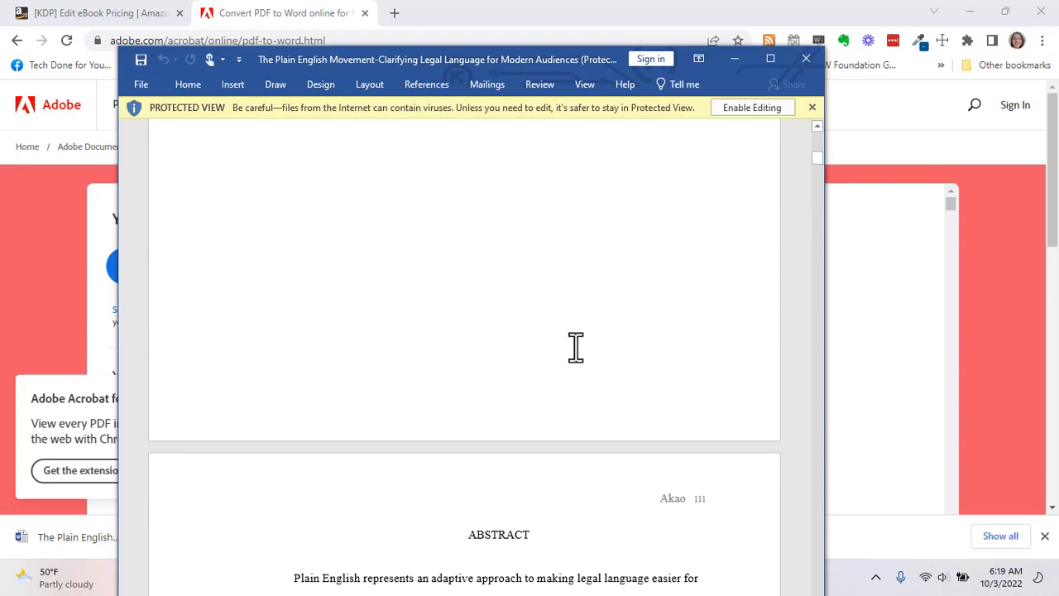
scroll(575, 348, down, 15)
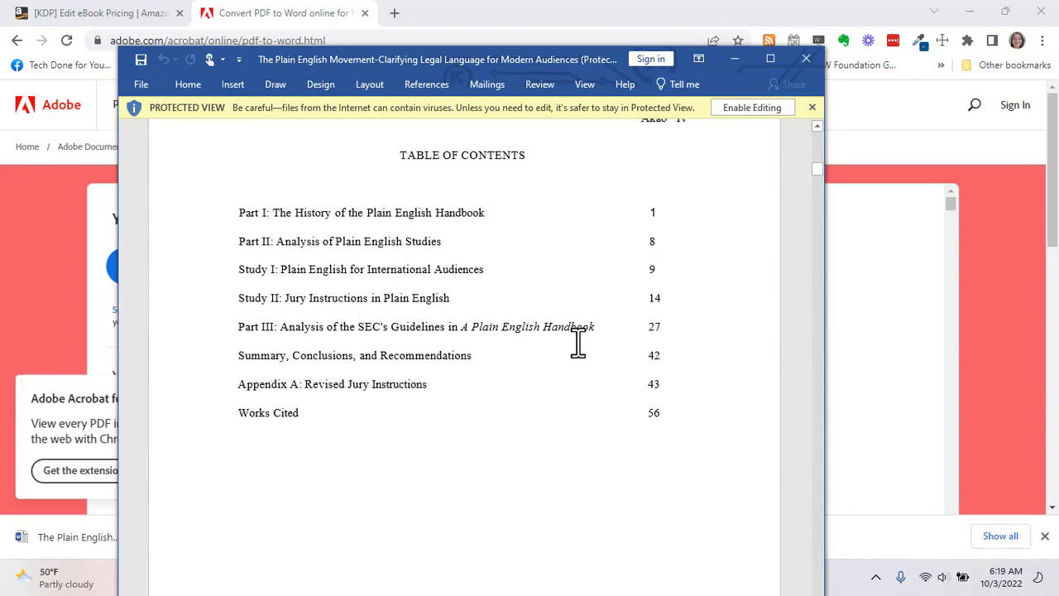
click(807, 60)
- Return to the KDP tab and go to the Kindle eBook Content step
click(93, 23)
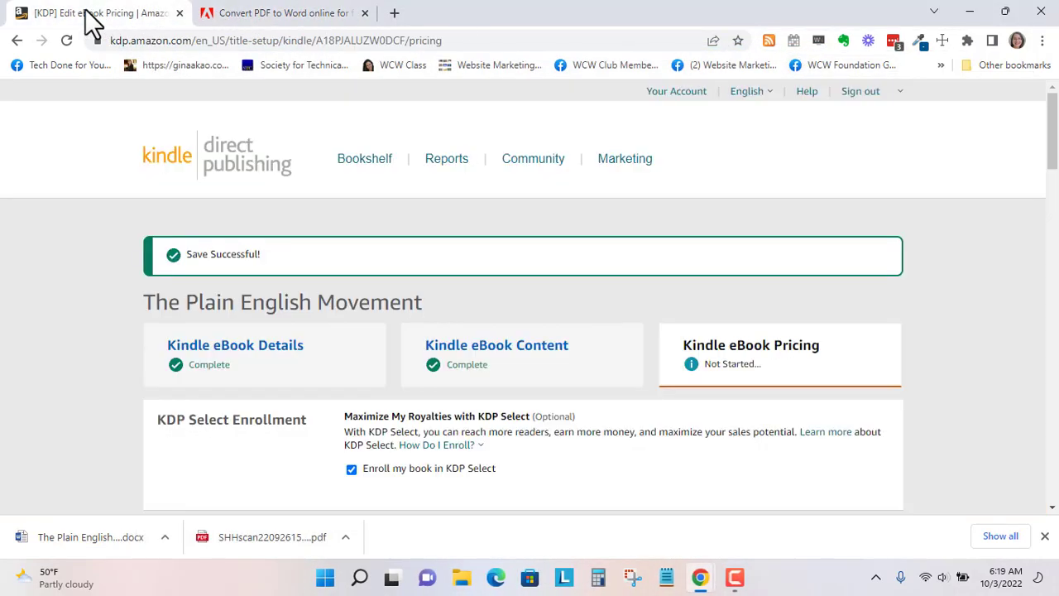
scroll(538, 265, down, 1)
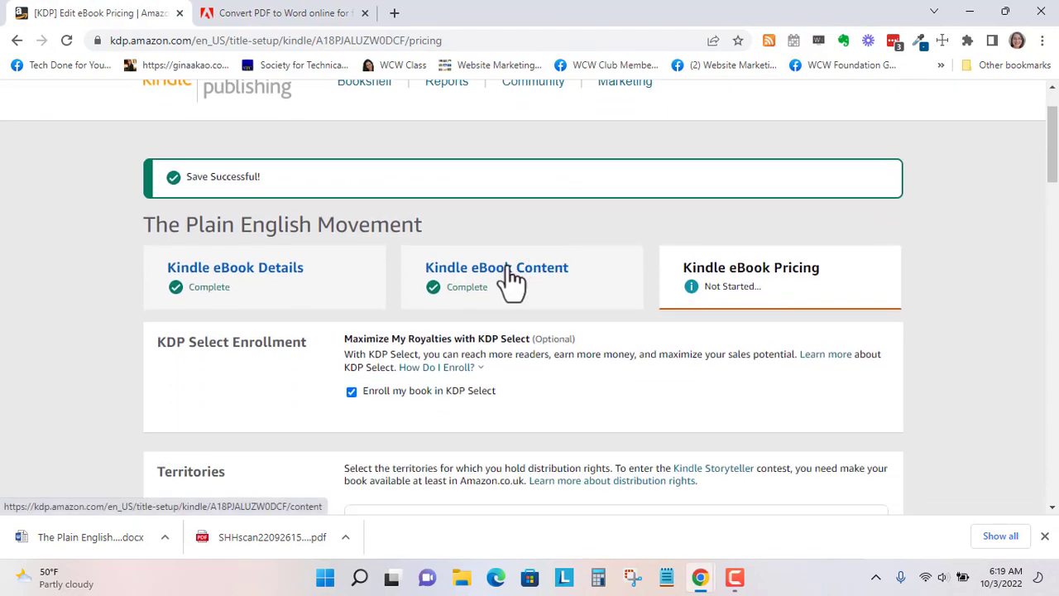
click(517, 267)
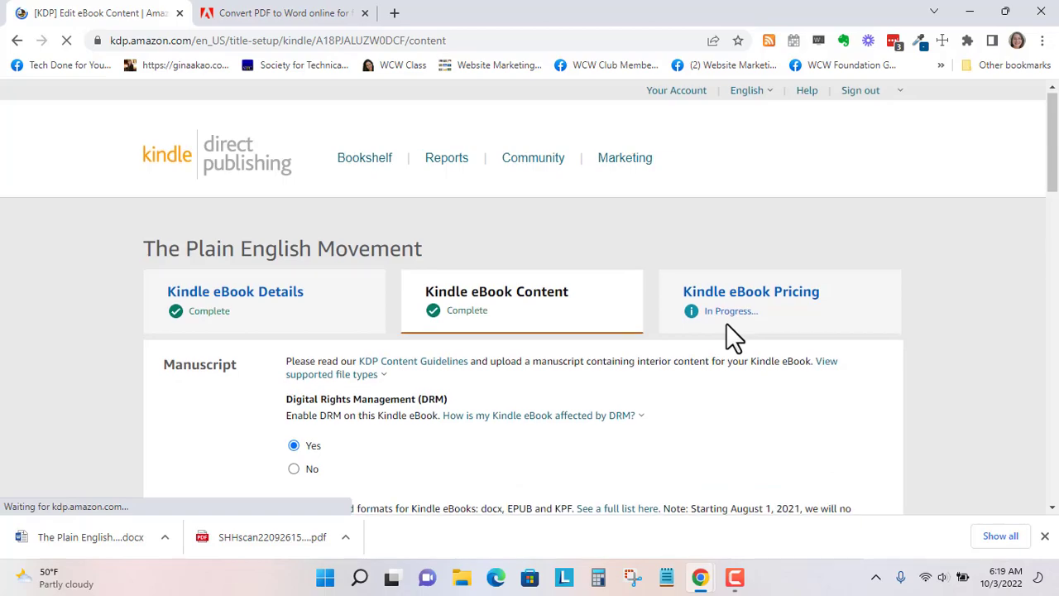
scroll(725, 324, down, 5)
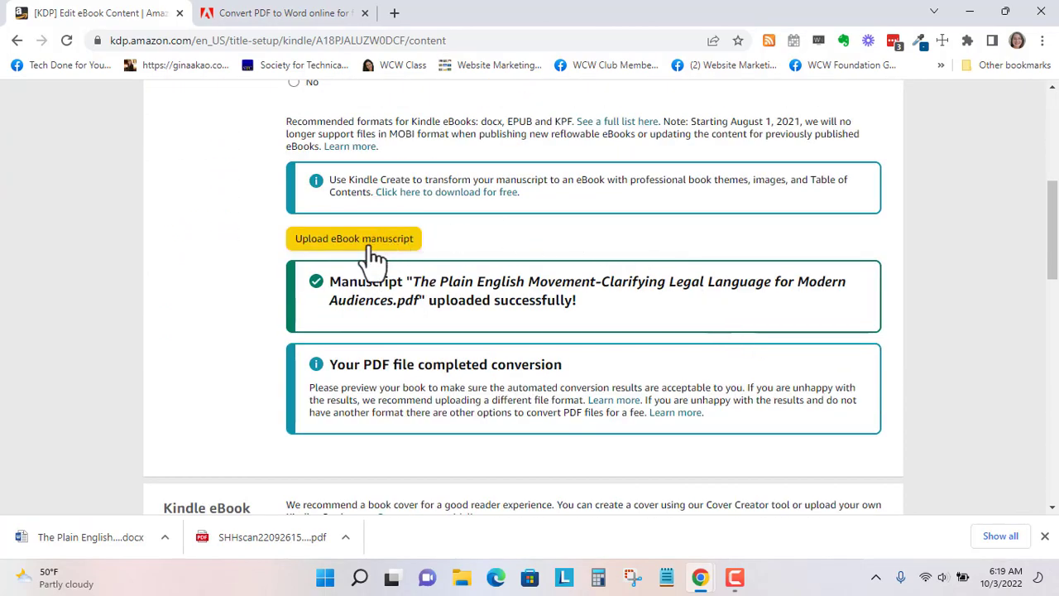
- Upload the converted Word .docx as the new eBook manuscript
click(370, 247)
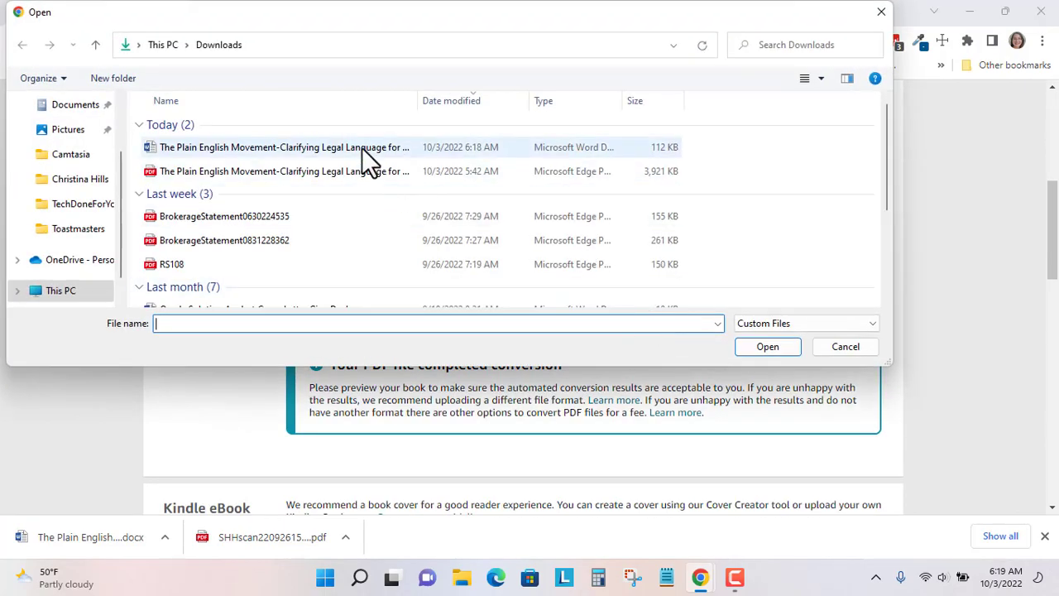
click(361, 146)
click(769, 349)
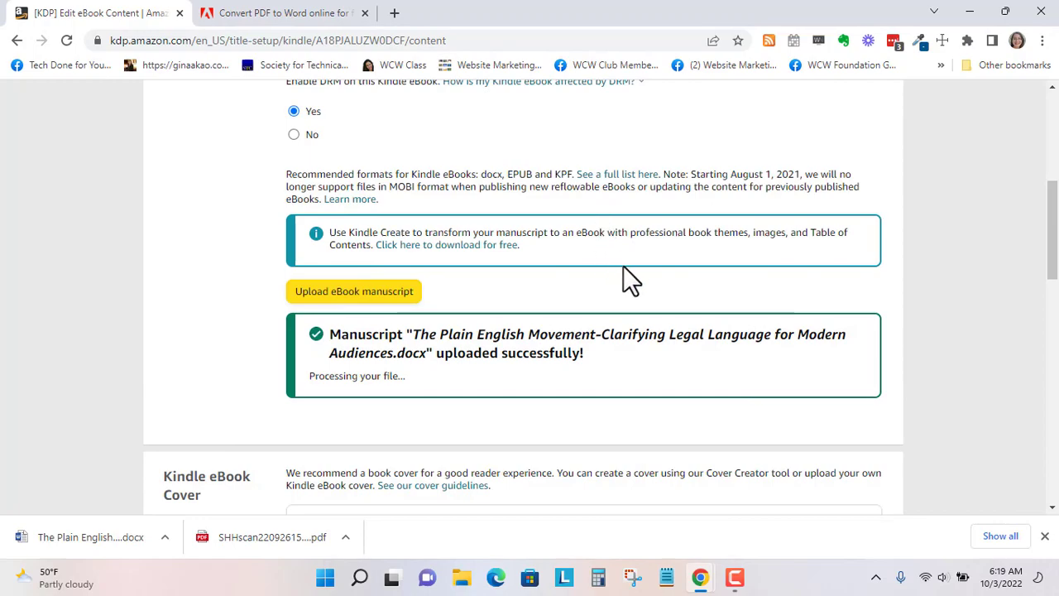
scroll(749, 407, down, 3)
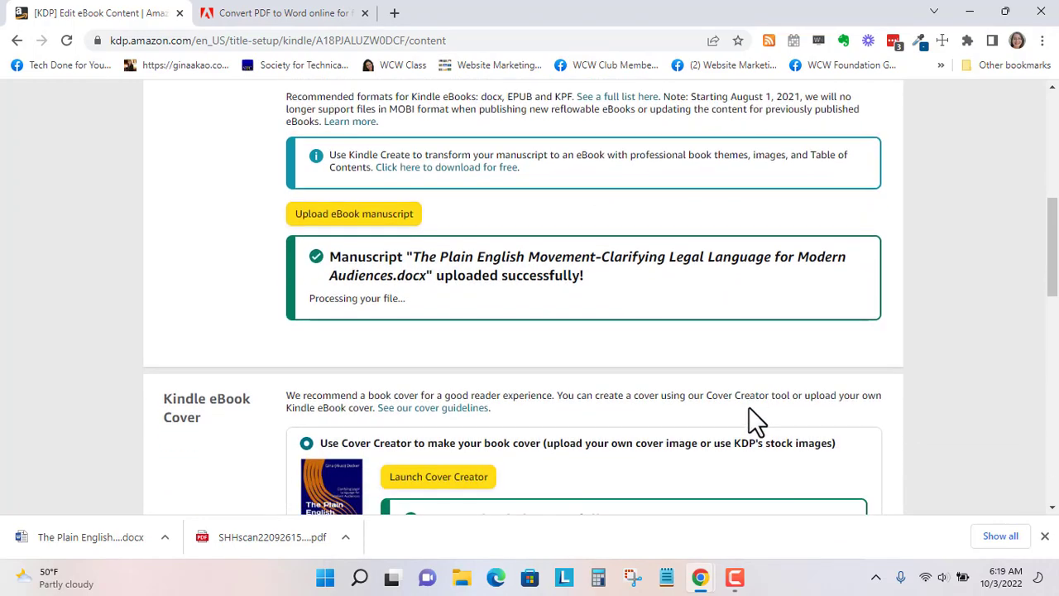
scroll(753, 422, down, 7)
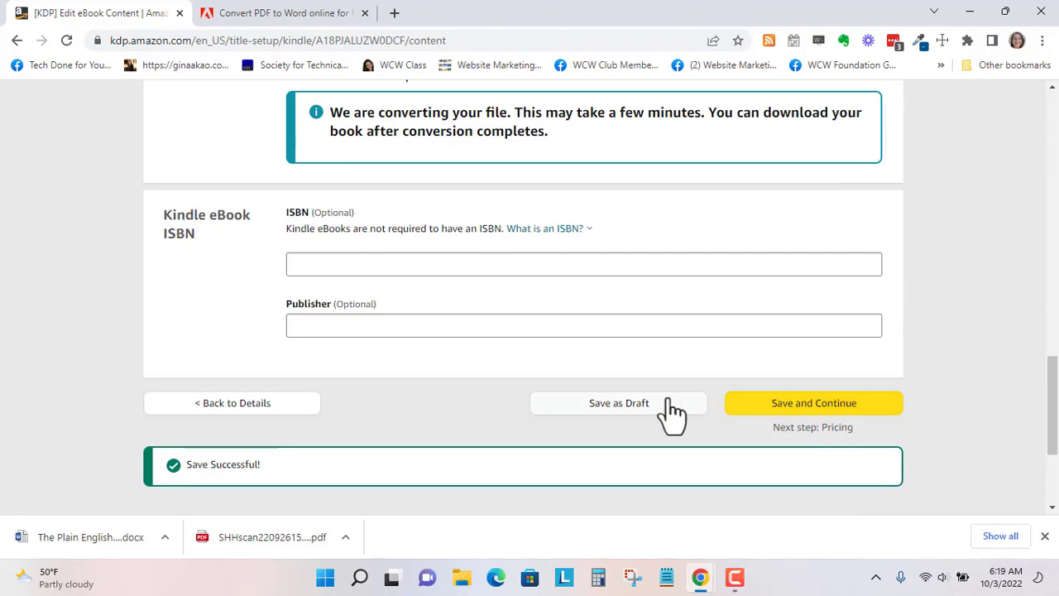
scroll(673, 397, up, 4)
scroll(479, 255, up, 1)
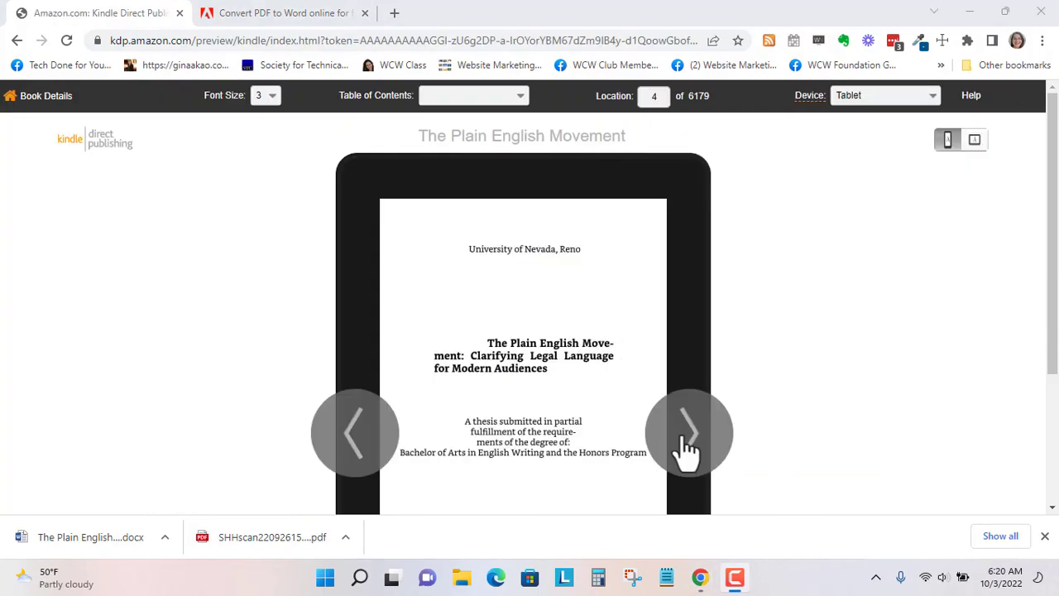
- Page the preview through the Acknowledgements, table of contents and Part I, stepping back occasionally
click(686, 437)
click(686, 439)
click(686, 439)
click(686, 438)
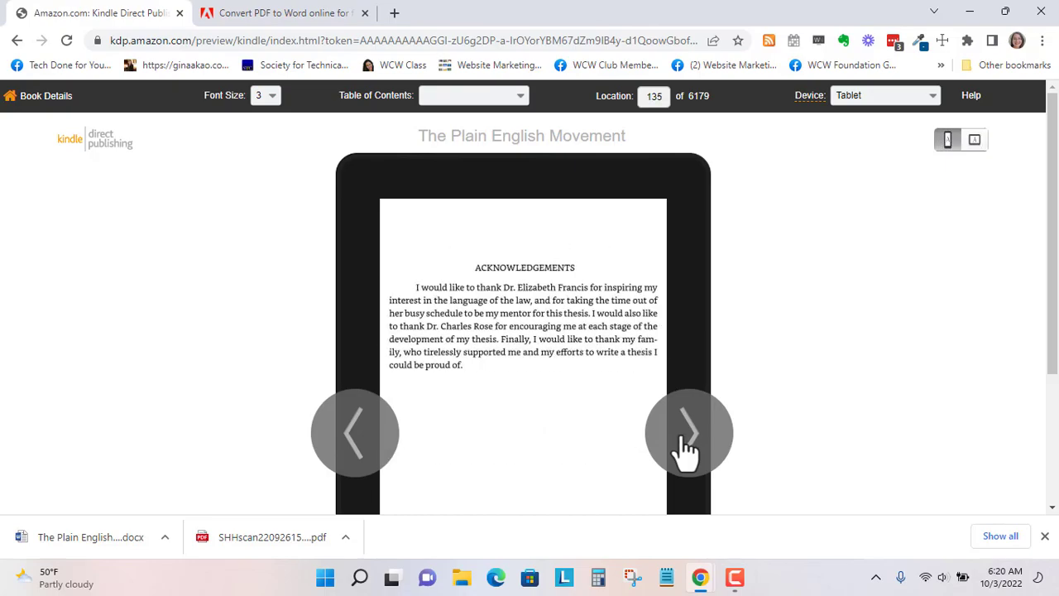
click(687, 451)
click(687, 451)
click(687, 451)
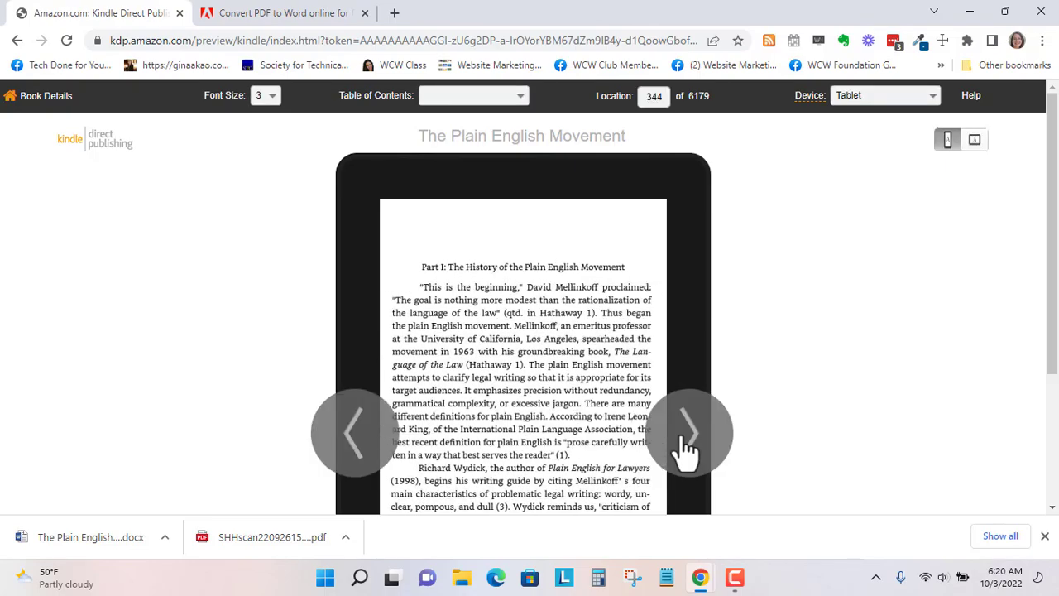
click(359, 453)
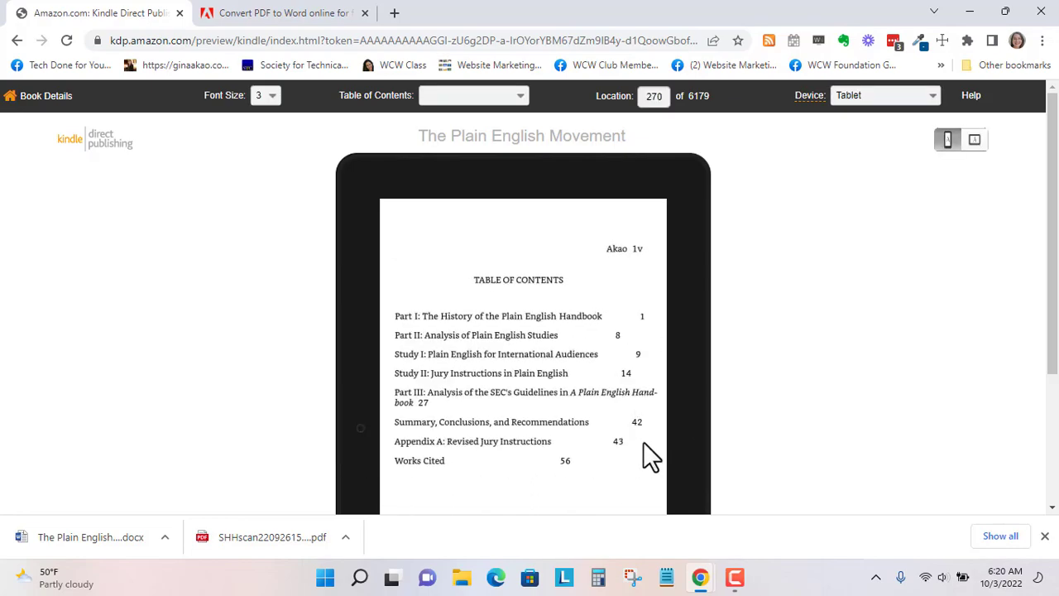
click(689, 434)
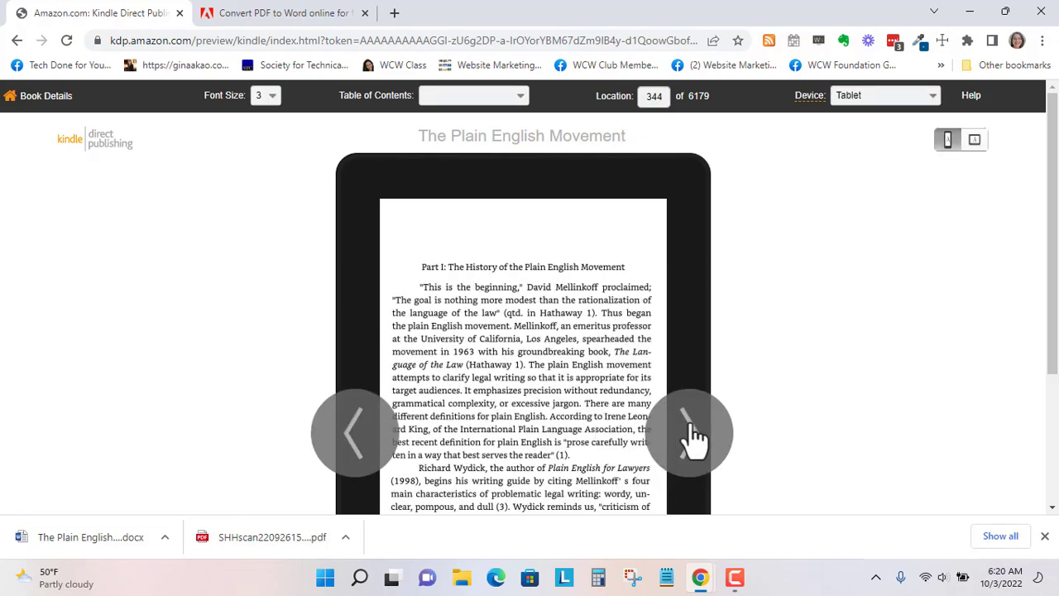
click(691, 436)
click(691, 436)
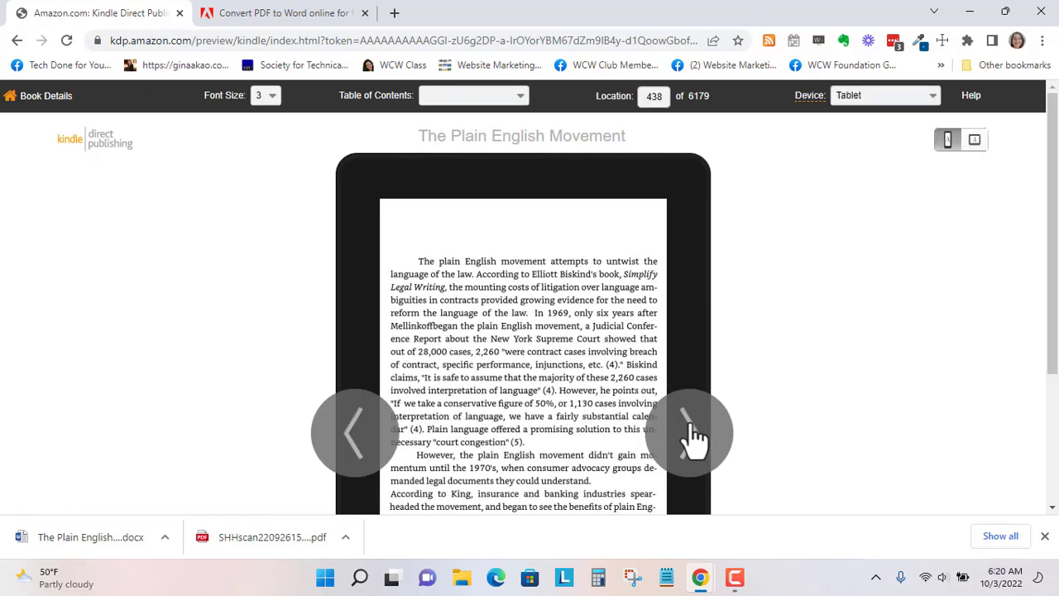
click(354, 431)
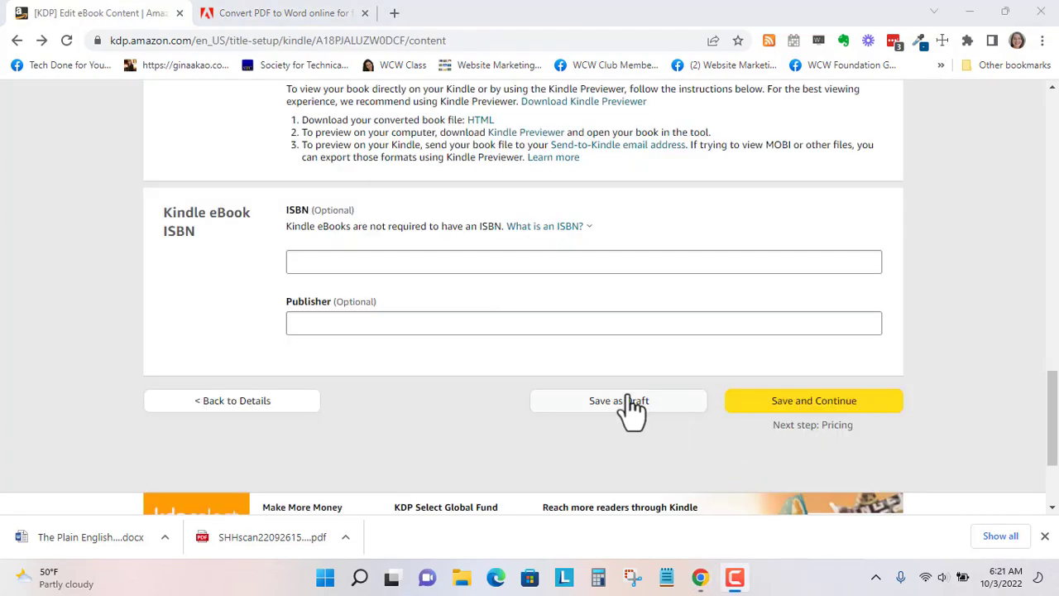
- Save the Content page with the .docx manuscript as a draft
click(632, 404)
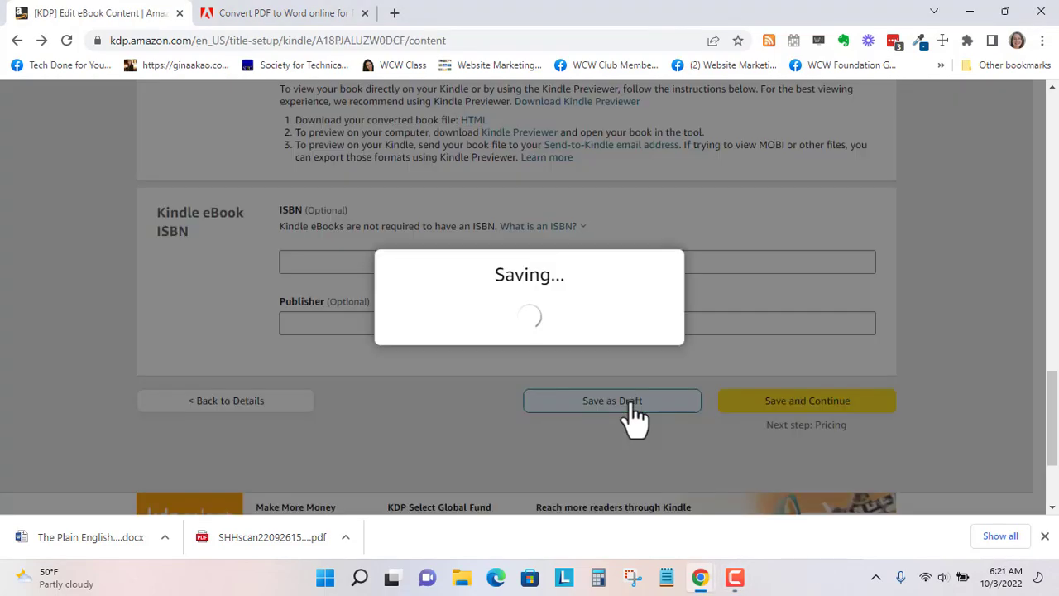